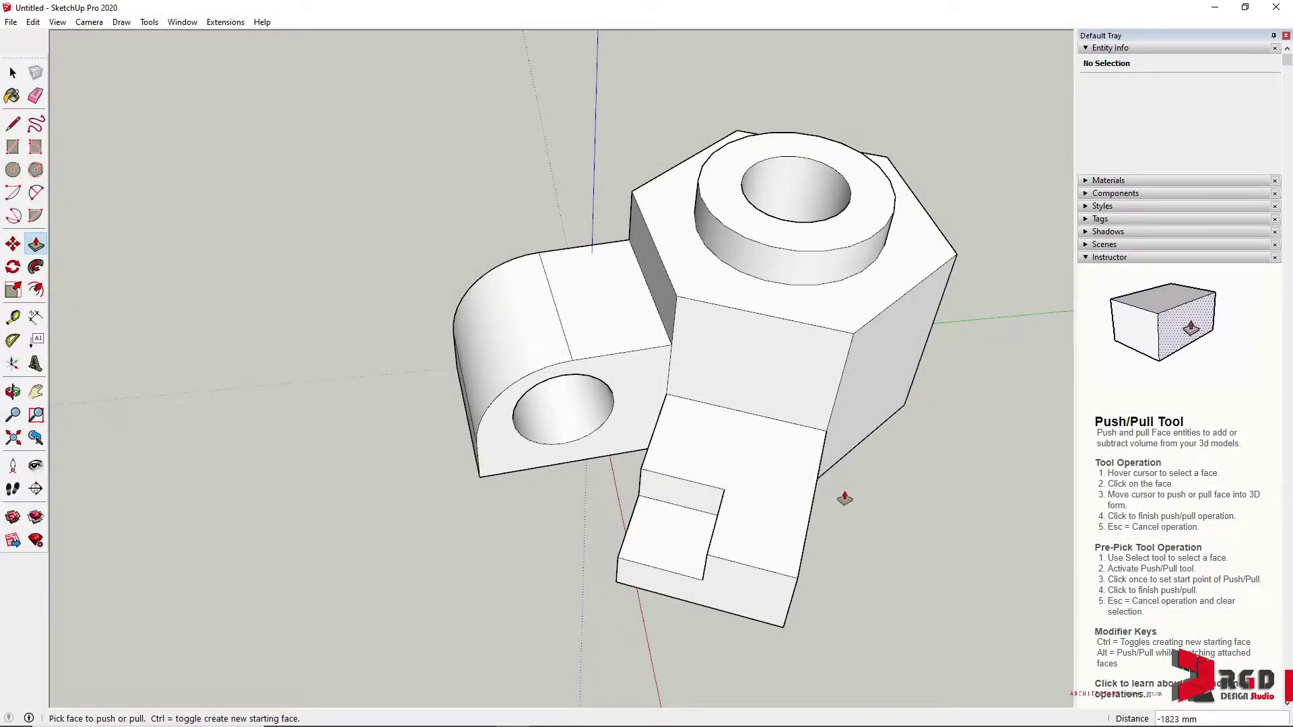
middle_drag(539, 508, 821, 452)
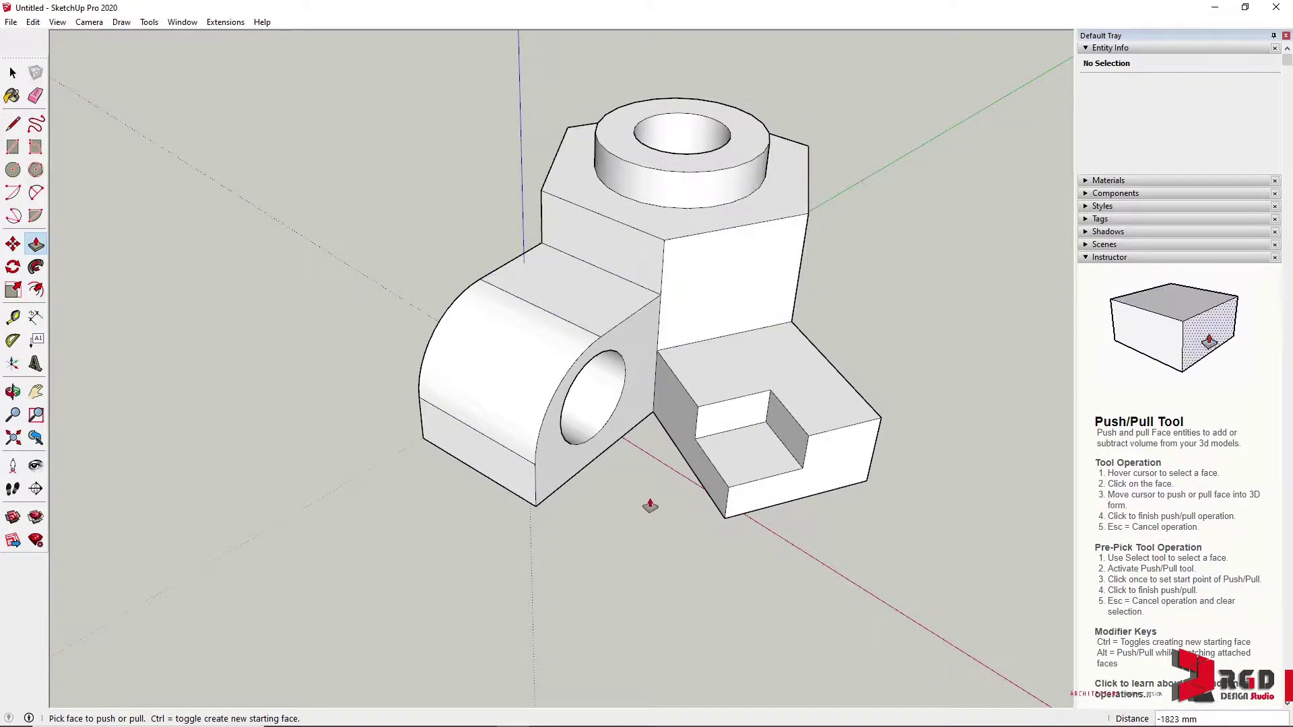
middle_drag(567, 541, 656, 501)
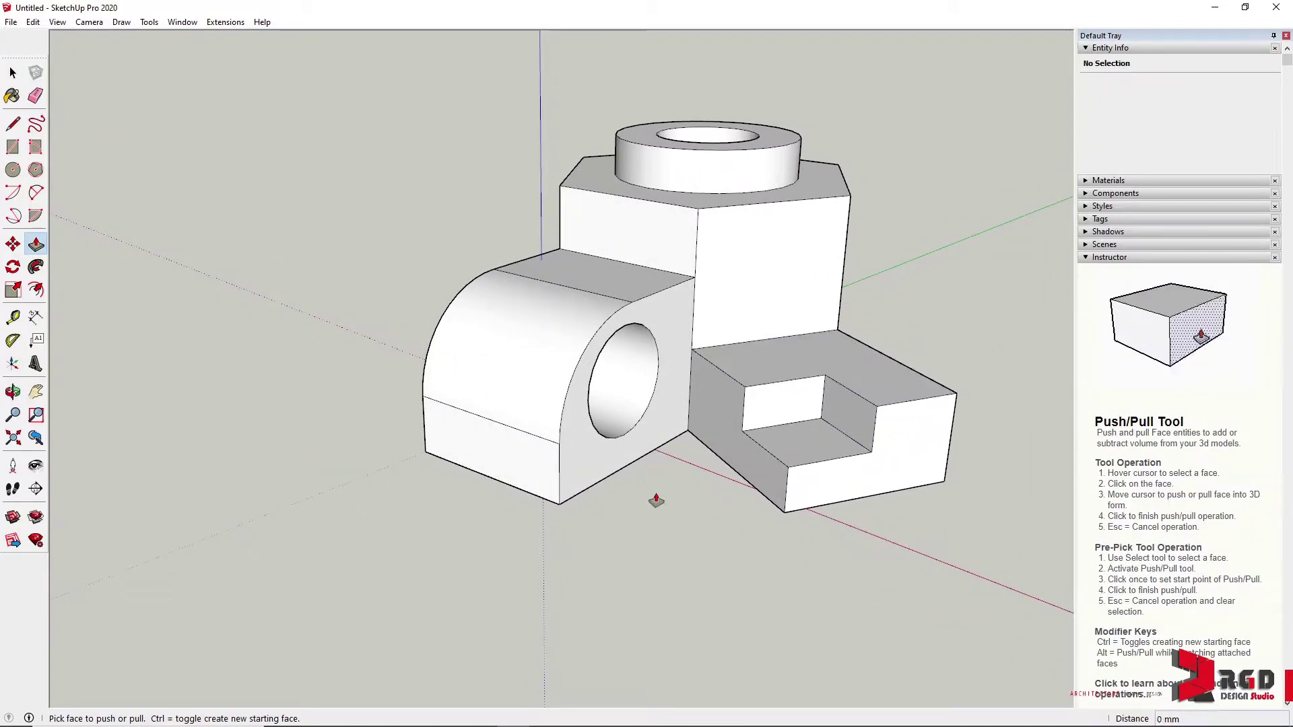
scroll(656, 500, up, 3)
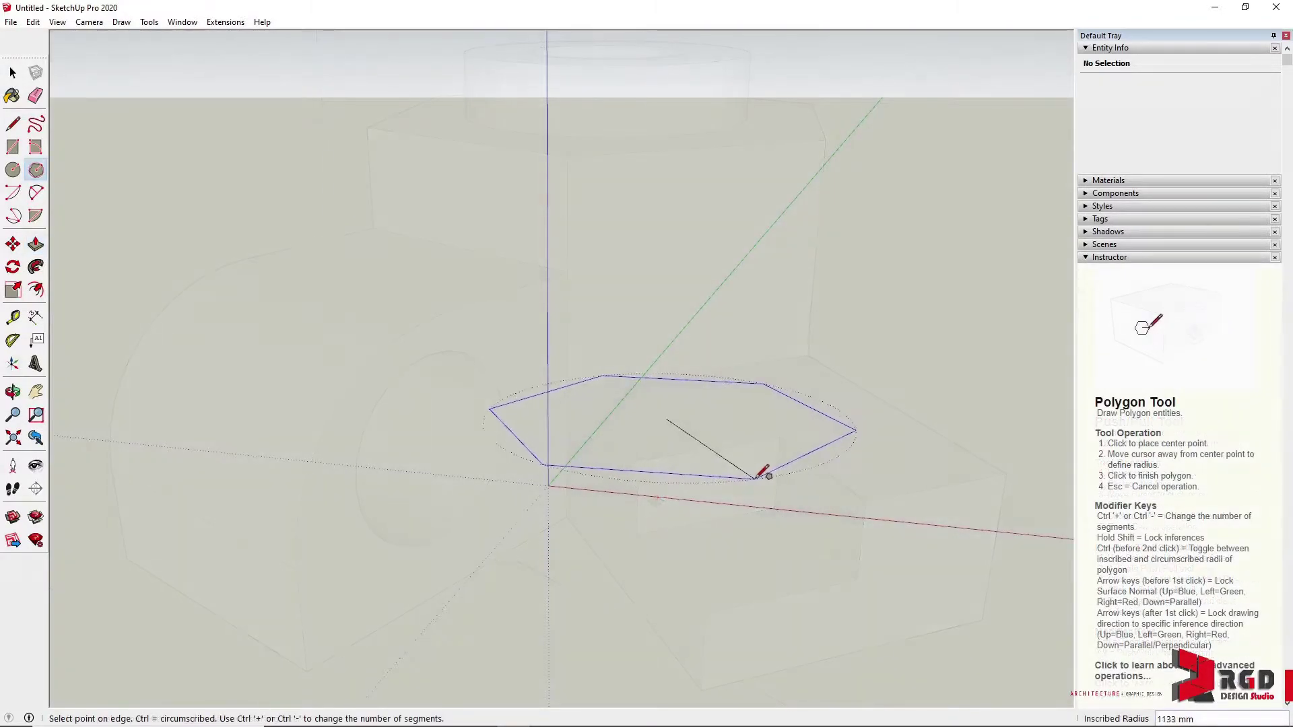
- Draw a hexagon with an inscribed radius of about 1135 mm on the ground and extrude it into a tall prism
click(759, 470)
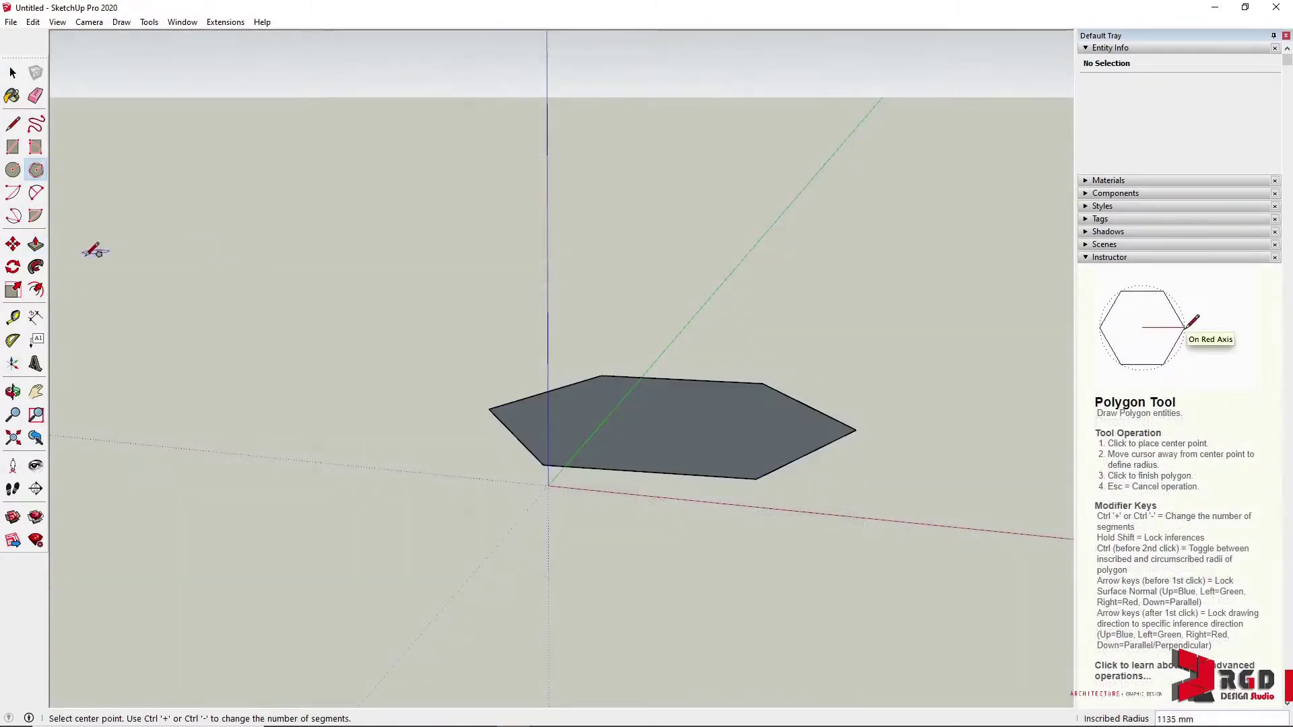
click(35, 244)
click(717, 445)
click(808, 240)
scroll(808, 240, down, 2)
- Split one side face of the hexagonal prism with a line and extrude its lower part outward into a block
key(l)
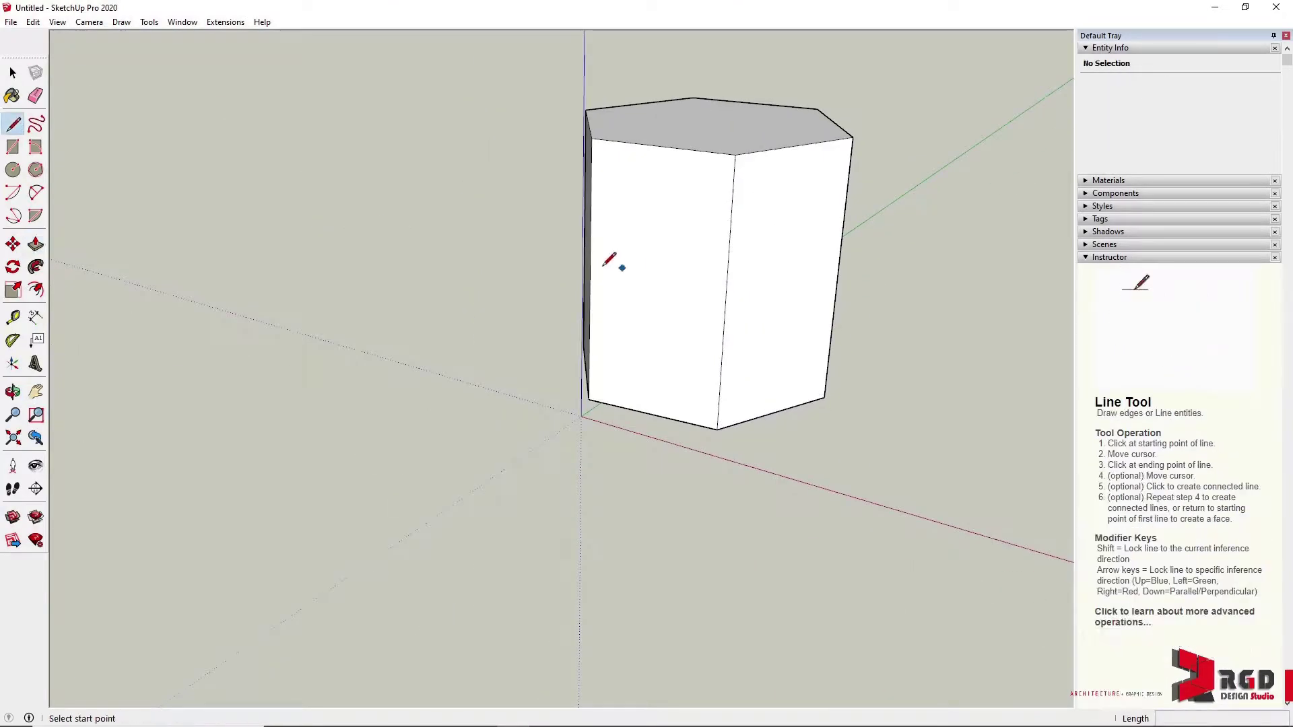
click(591, 276)
click(725, 299)
key(p)
drag(656, 350, 615, 404)
- Draw a circle of about 364 mm radius on the side block's face and push it through as a hole
key(c)
click(596, 411)
click(640, 404)
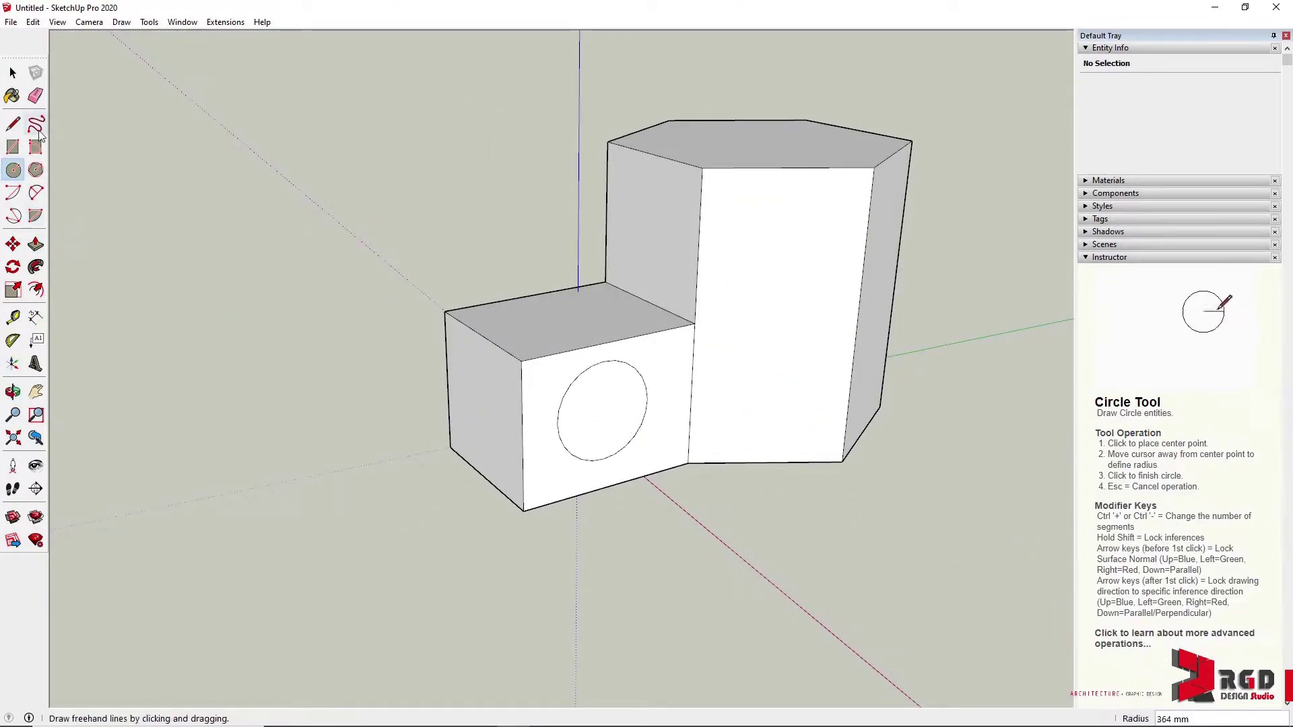
key(p)
click(602, 412)
click(601, 412)
- Draw an arc across the side block's outer upper corner and cut the corner away to round it off
middle_drag(450, 378, 560, 310)
key(a)
click(560, 309)
click(459, 415)
key(p)
click(511, 355)
middle_drag(511, 355, 976, 534)
- Draw a rectangle of about 1135 by 589 mm on the lower part of the adjacent prism face and extrude it outward
key(r)
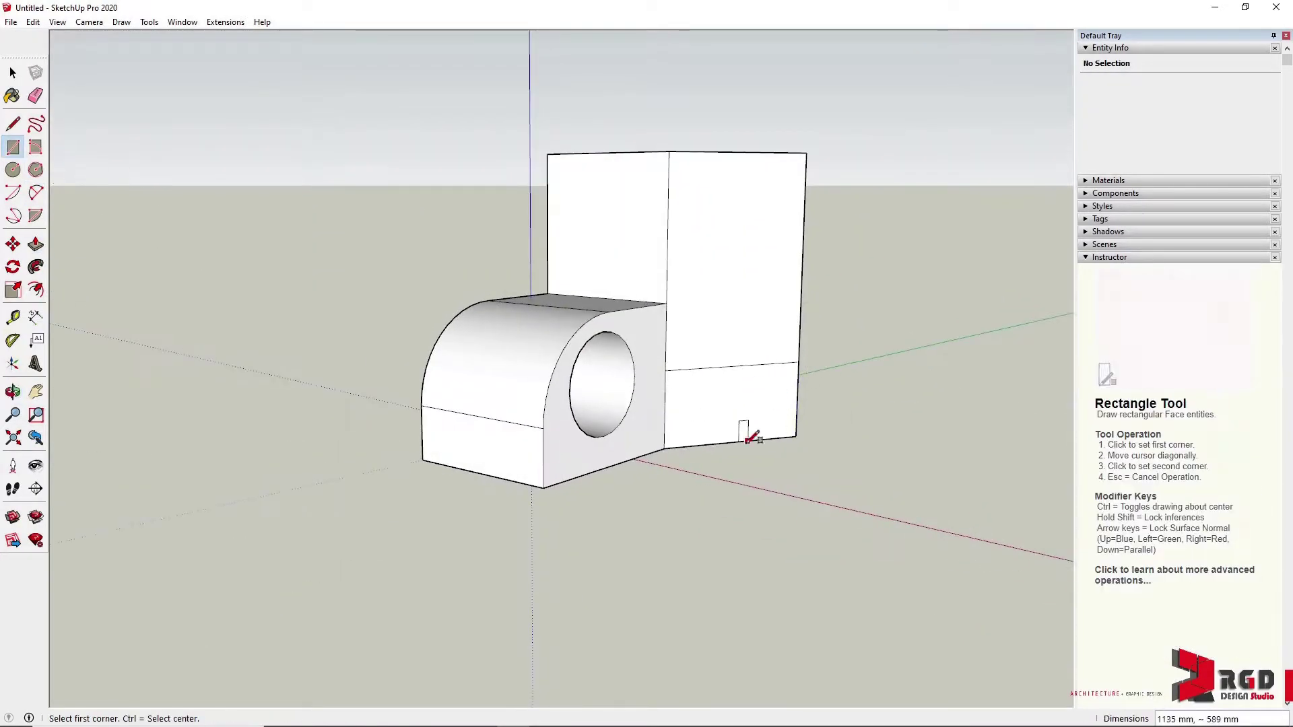
click(745, 427)
key(p)
click(774, 458)
- Outline a notch at the upper corner of the second block's end and push it in about 635 mm
middle_drag(538, 311, 829, 433)
key(l)
click(831, 390)
click(829, 433)
key(p)
click(730, 404)
click(754, 377)
middle_drag(754, 377, 901, 236)
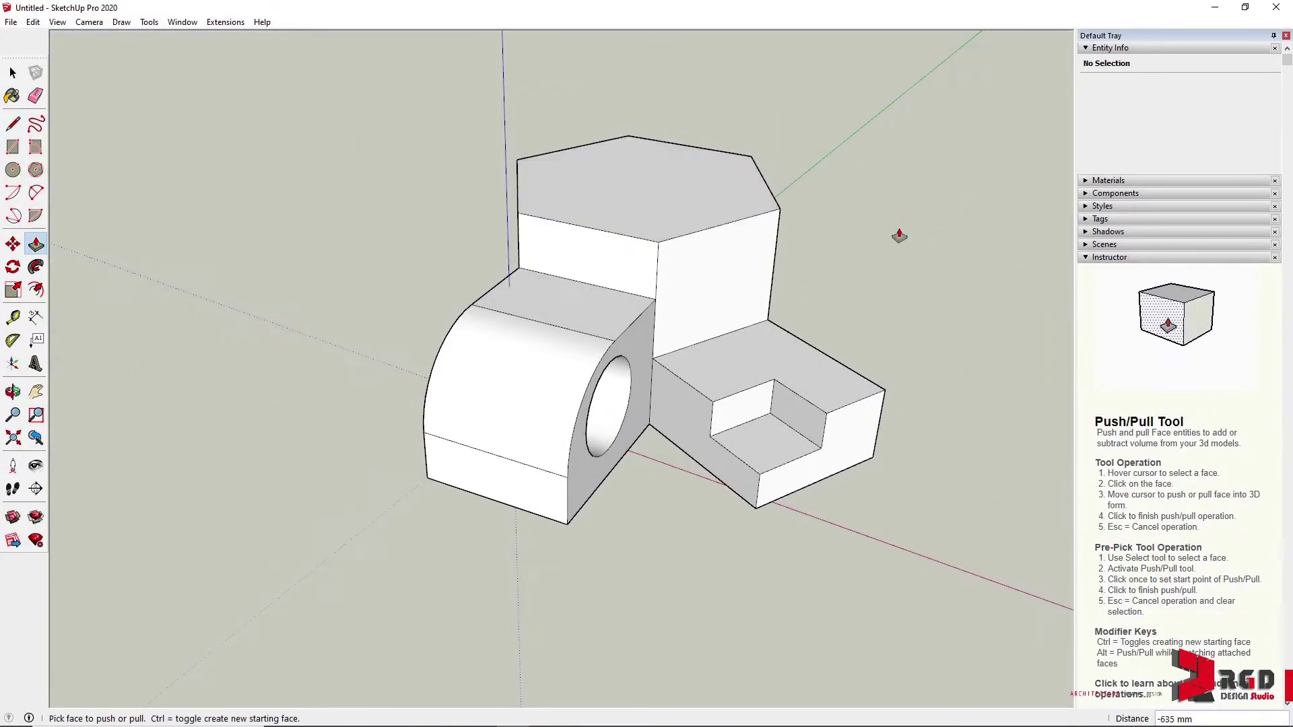
- Draw a circle centred on the prism's top face and extrude it up about 289 mm as a round boss
key(c)
click(678, 164)
click(758, 196)
key(p)
click(680, 168)
click(647, 153)
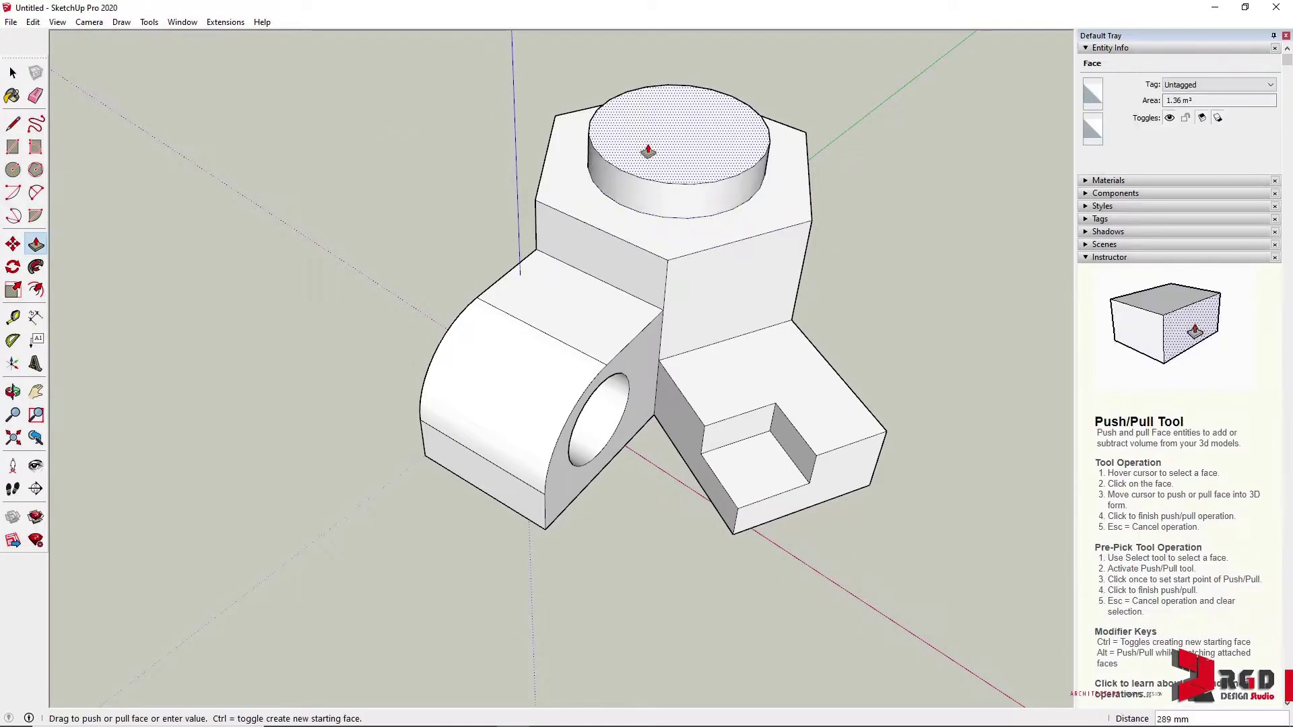
- Draw a smaller concentric circle on the round boss and push it down to form a central hole
key(c)
click(679, 131)
click(726, 142)
key(p)
click(679, 131)
click(658, 433)
middle_drag(658, 433, 656, 496)
scroll(655, 496, up, 3)
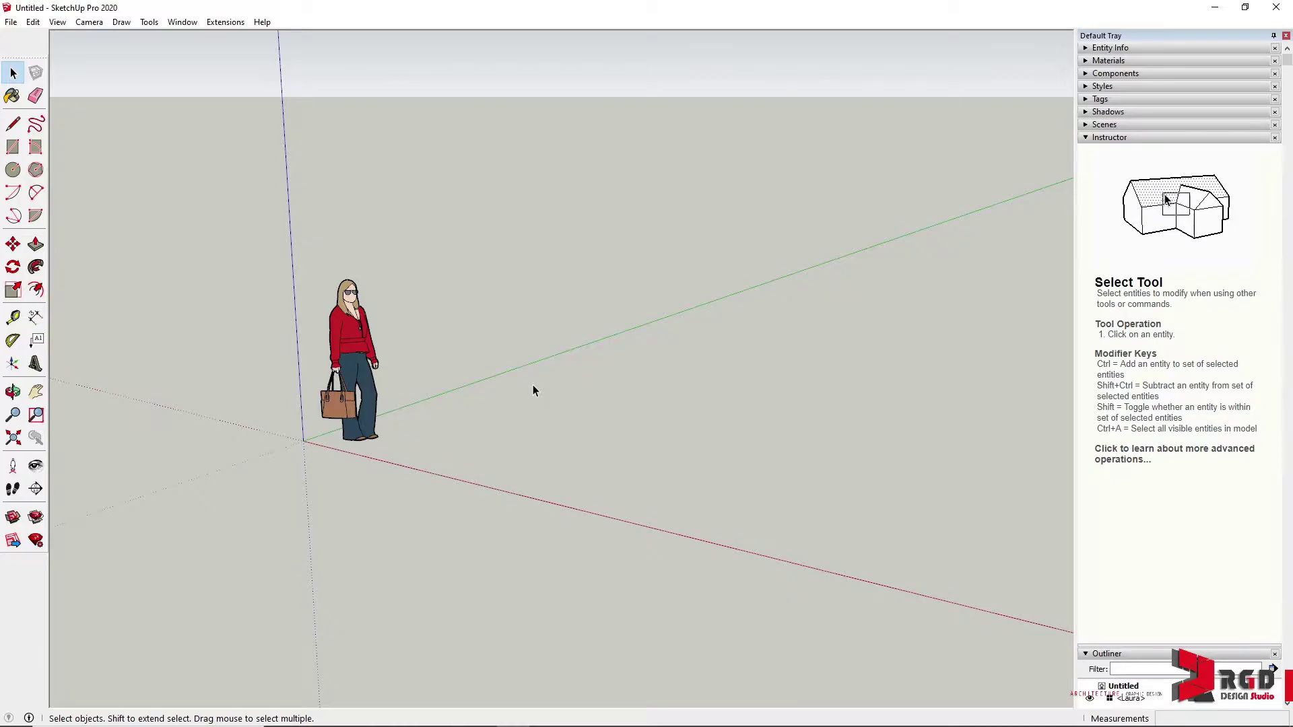
- Draw a closed four-sided face on the ground with lines, its last three sides about 2490, 2763 and 2301 mm long
click(13, 125)
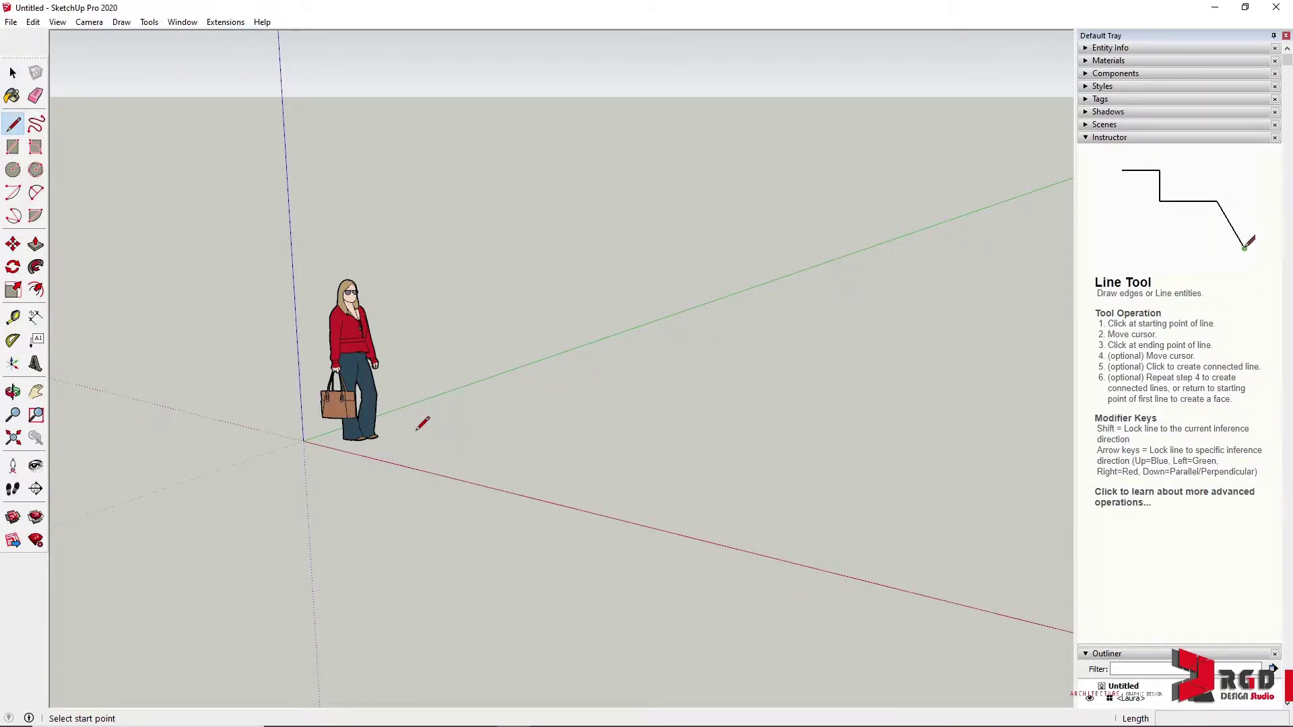
click(416, 430)
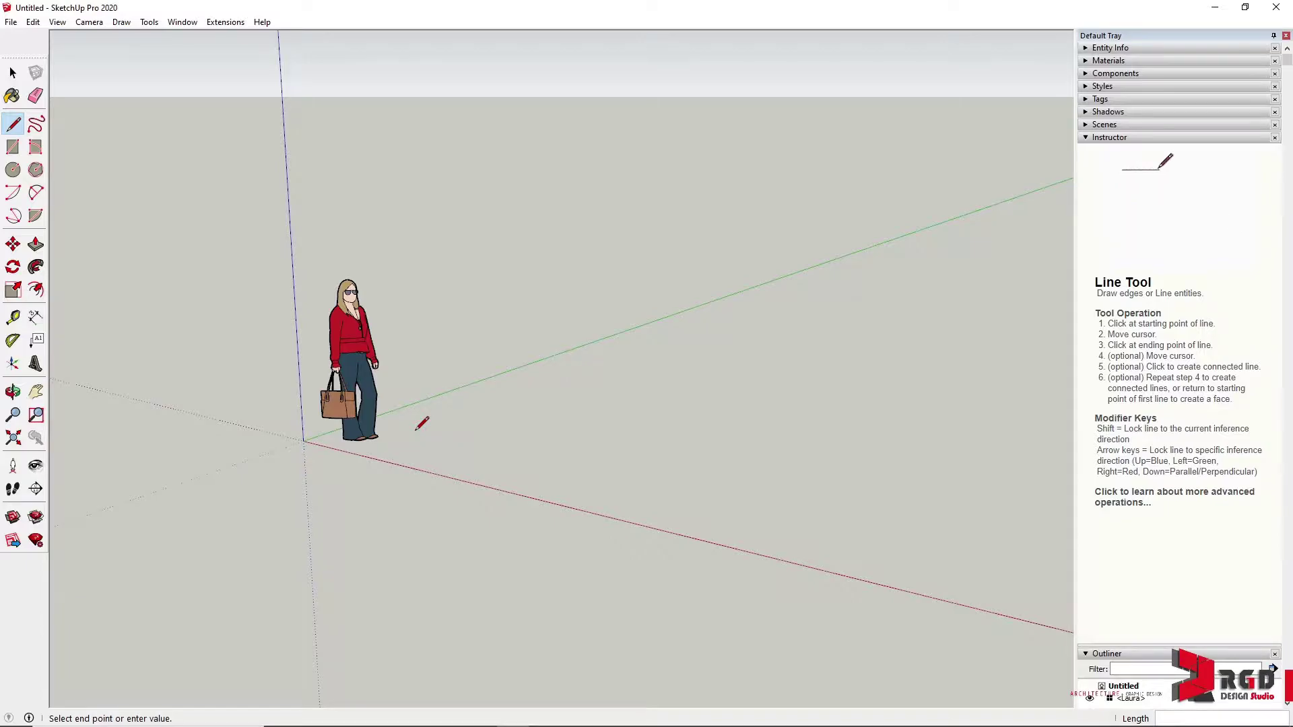
click(558, 377)
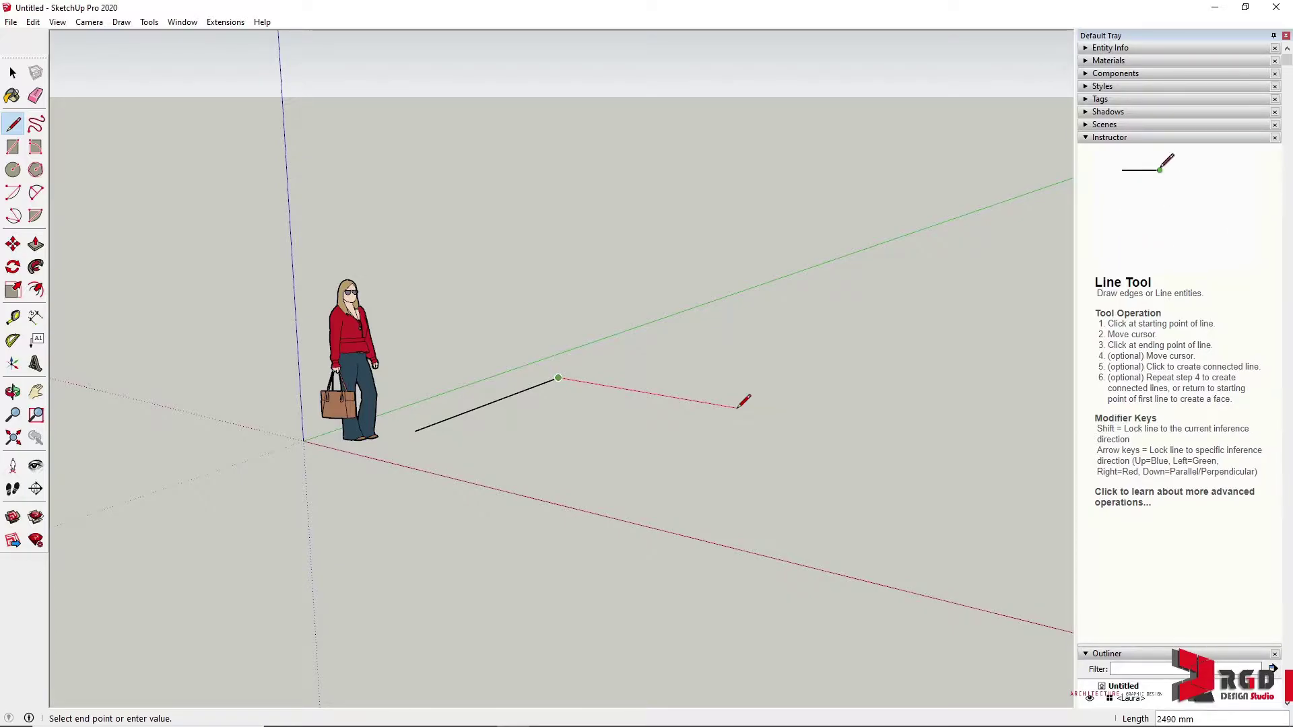
click(737, 407)
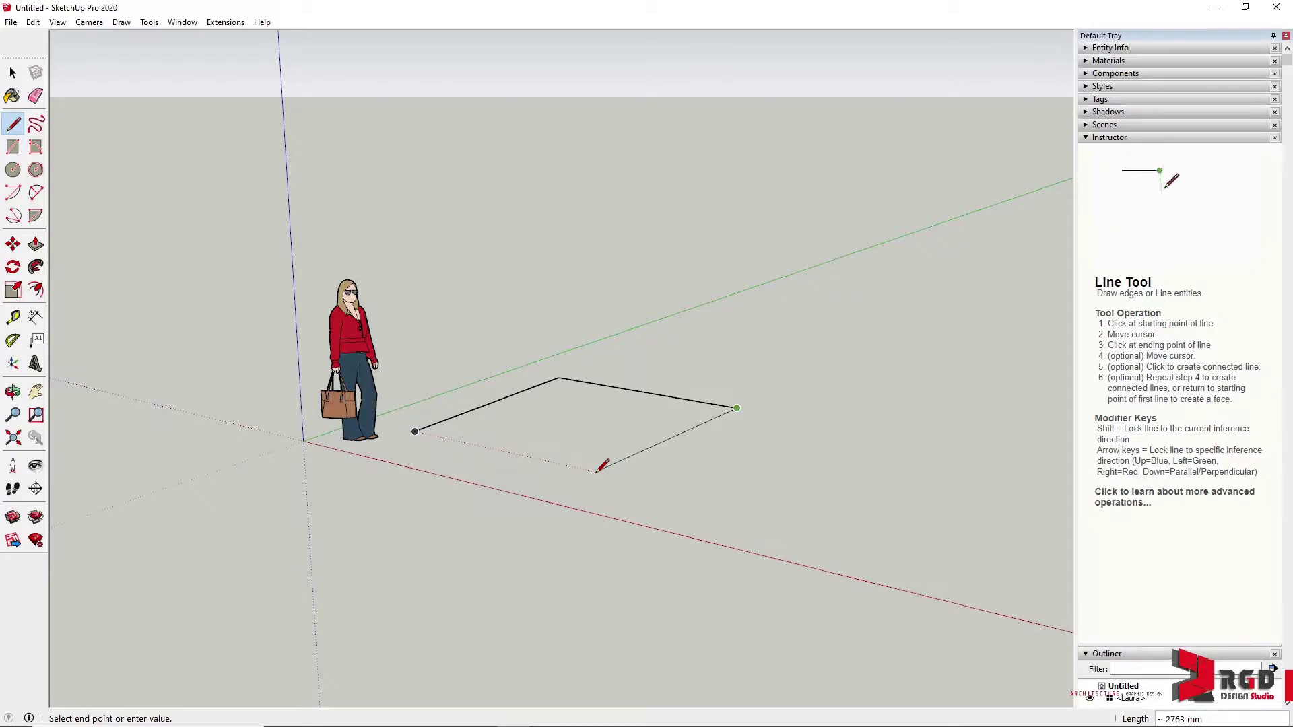
click(596, 472)
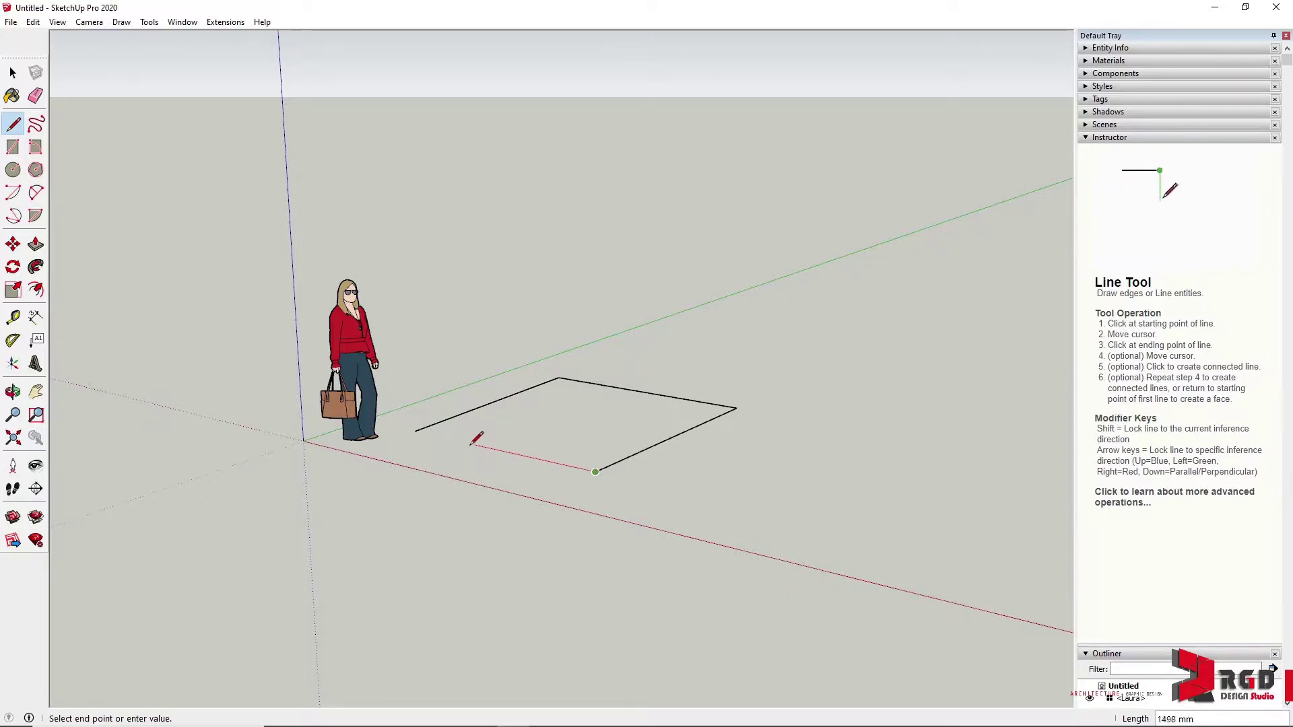
click(414, 432)
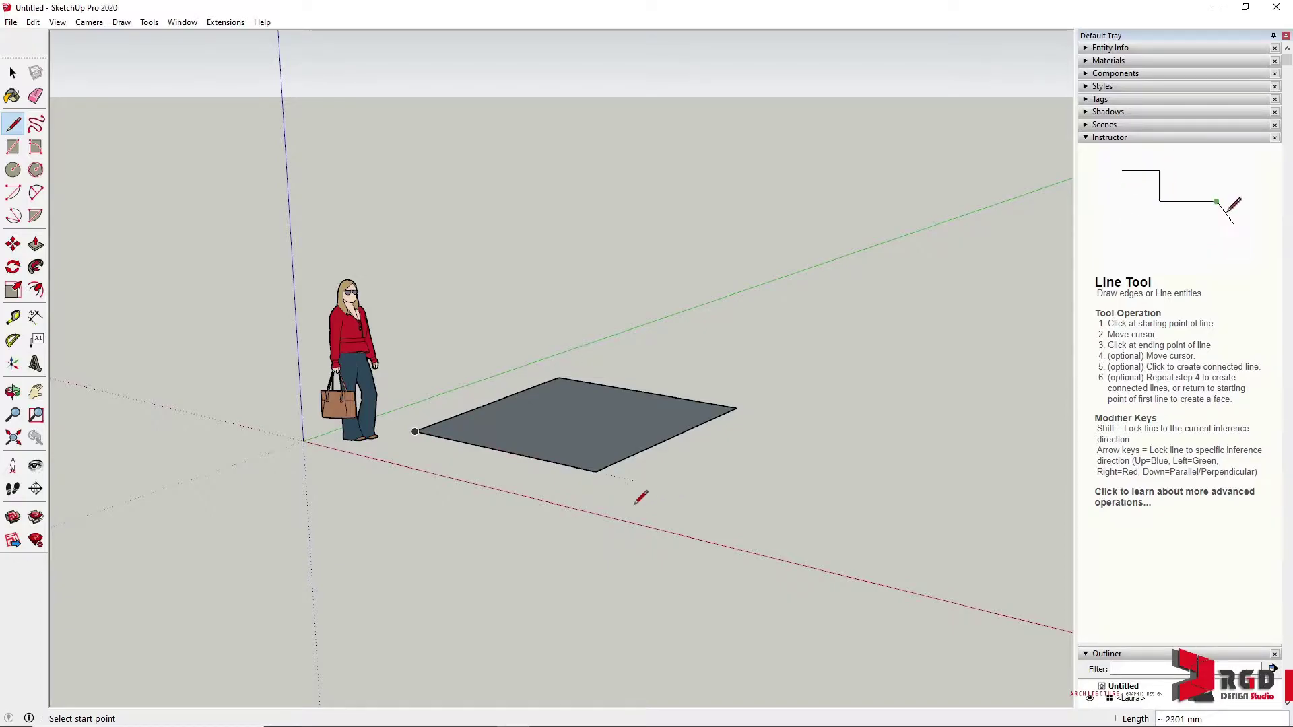
- Erase the front edge of the ground face, then undo the erasure
middle_drag(638, 496, 467, 523)
key(l)
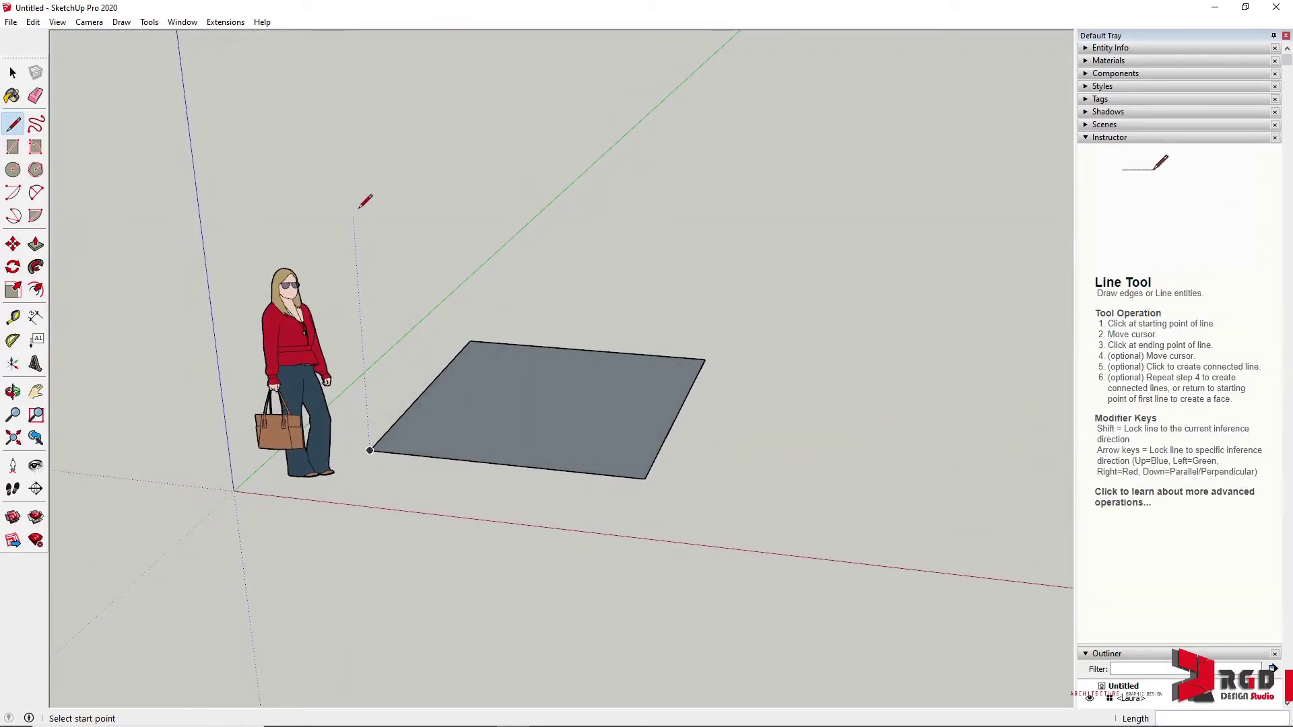
click(36, 98)
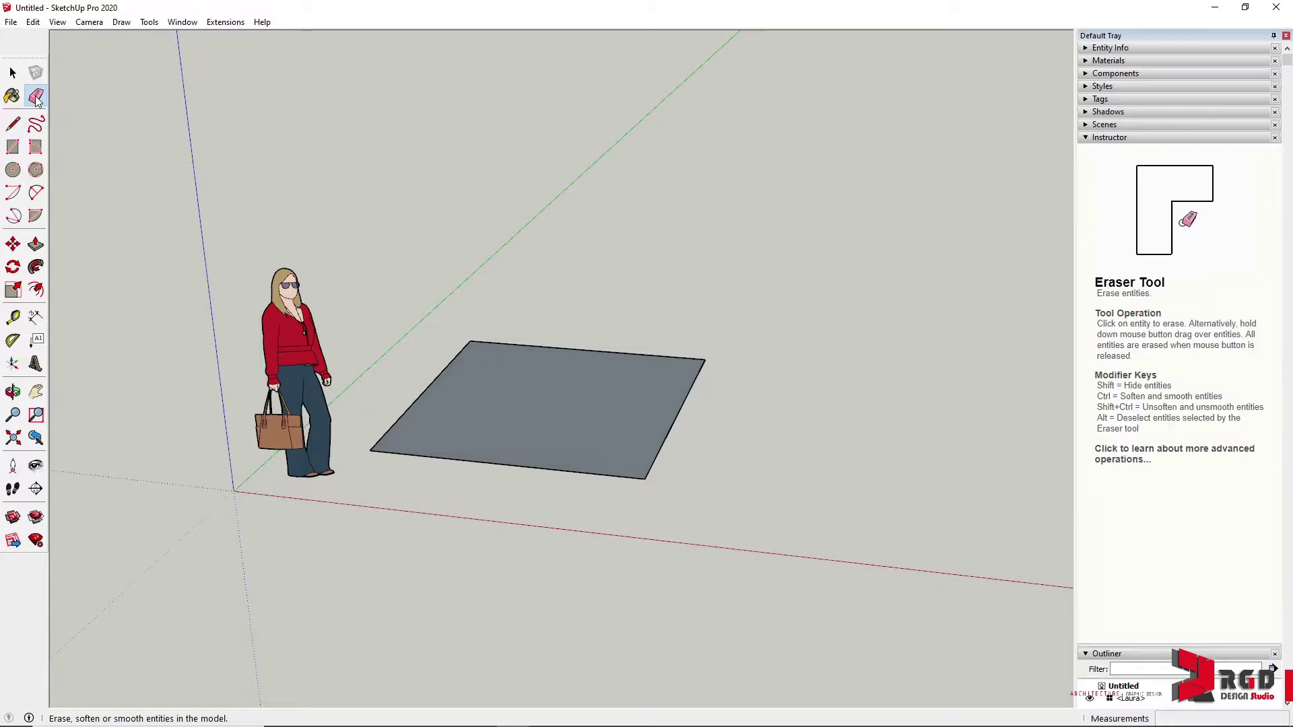
click(529, 467)
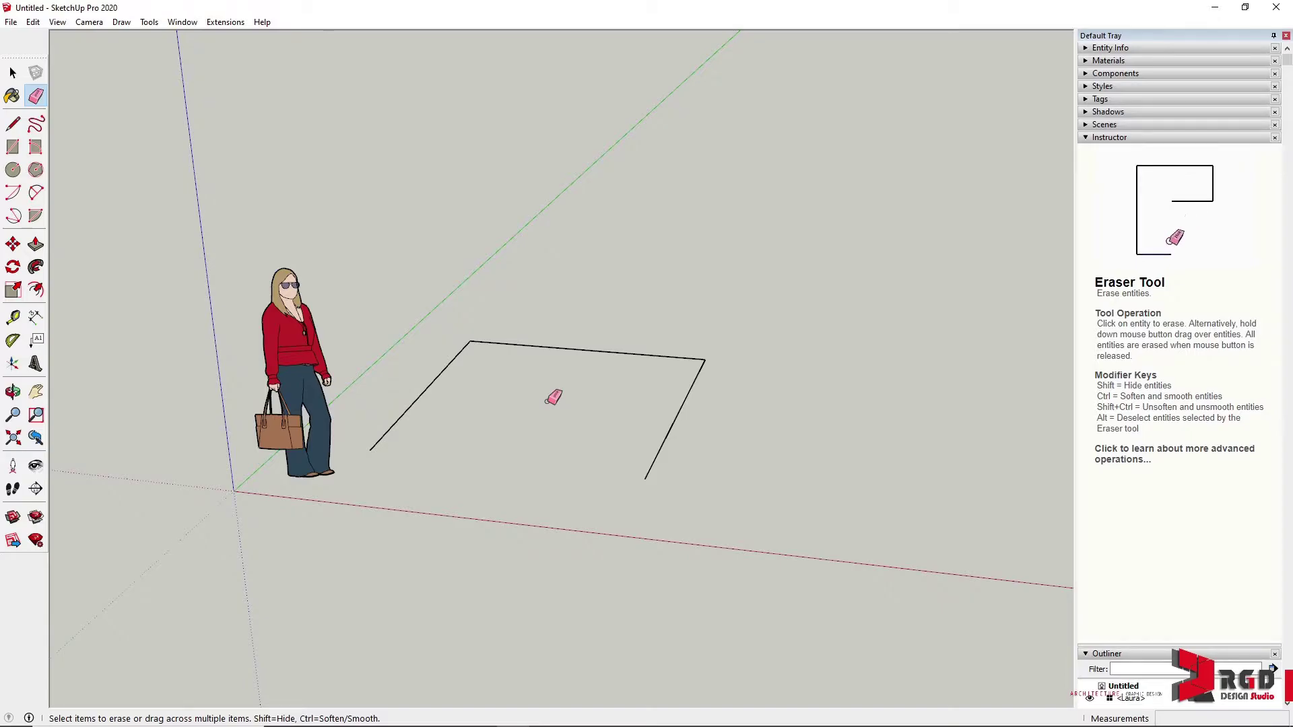
key(ctrl+z)
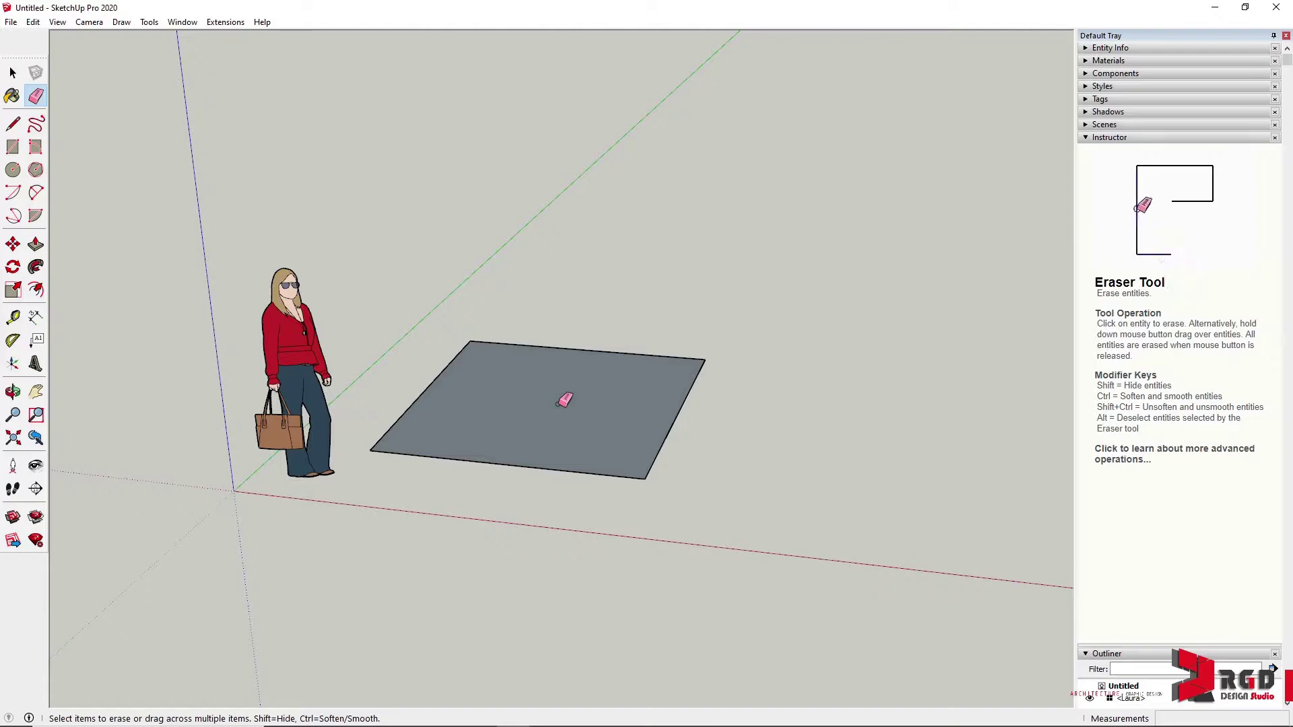
- Delete only the surface of the four-sided shape, keeping its boundary edges
key(space)
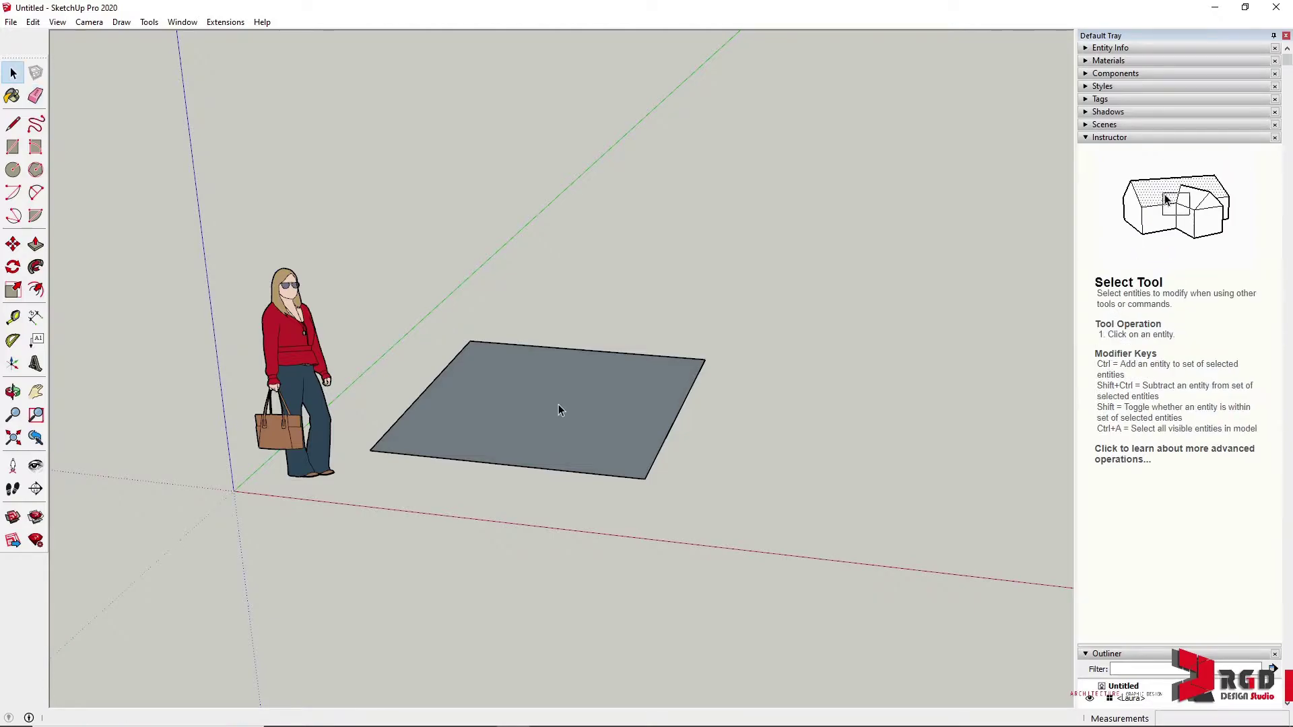
click(559, 402)
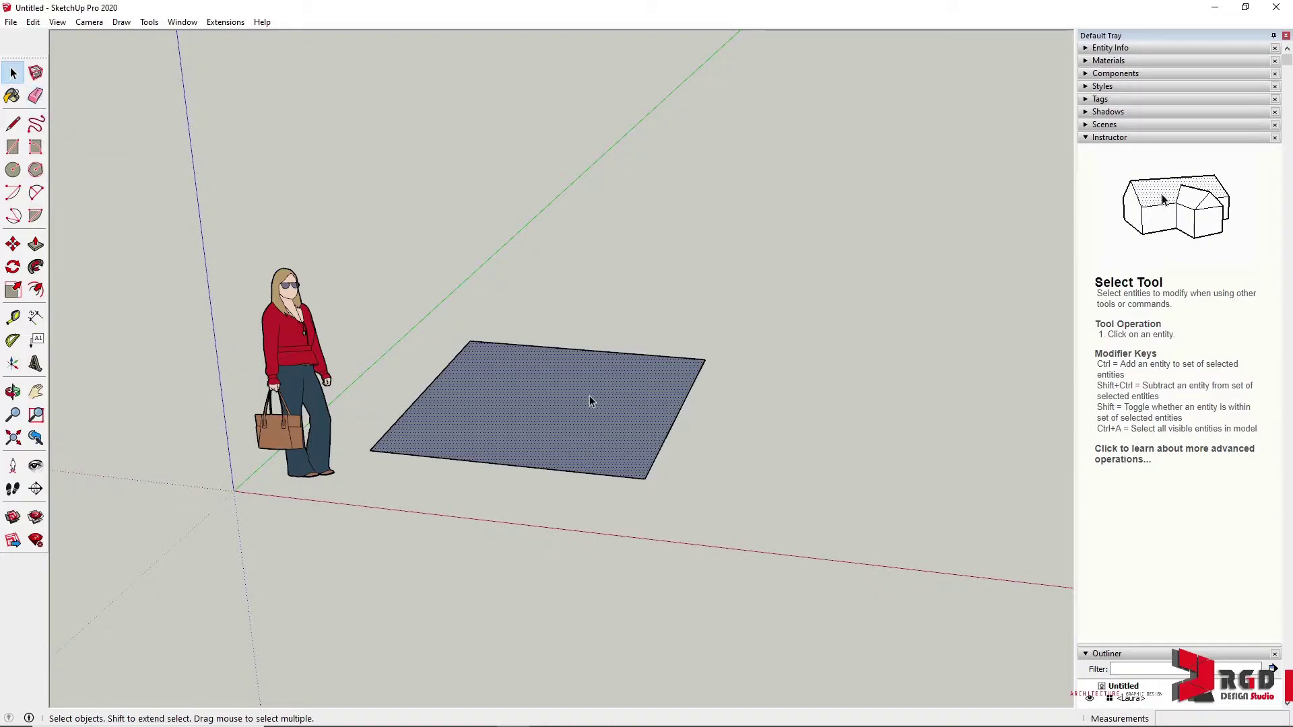
key(Delete)
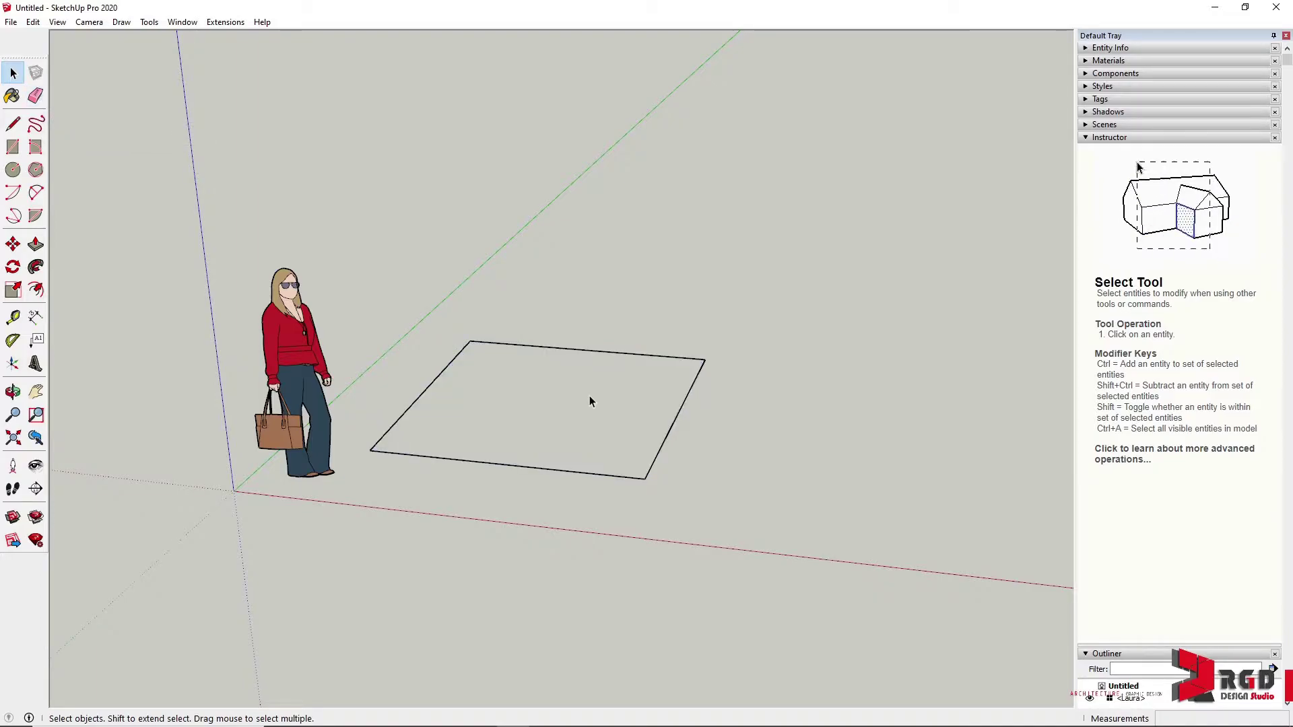
- Retrace the front edge of the four-sided outline from corner to corner to regenerate its face
middle_drag(693, 491, 726, 412)
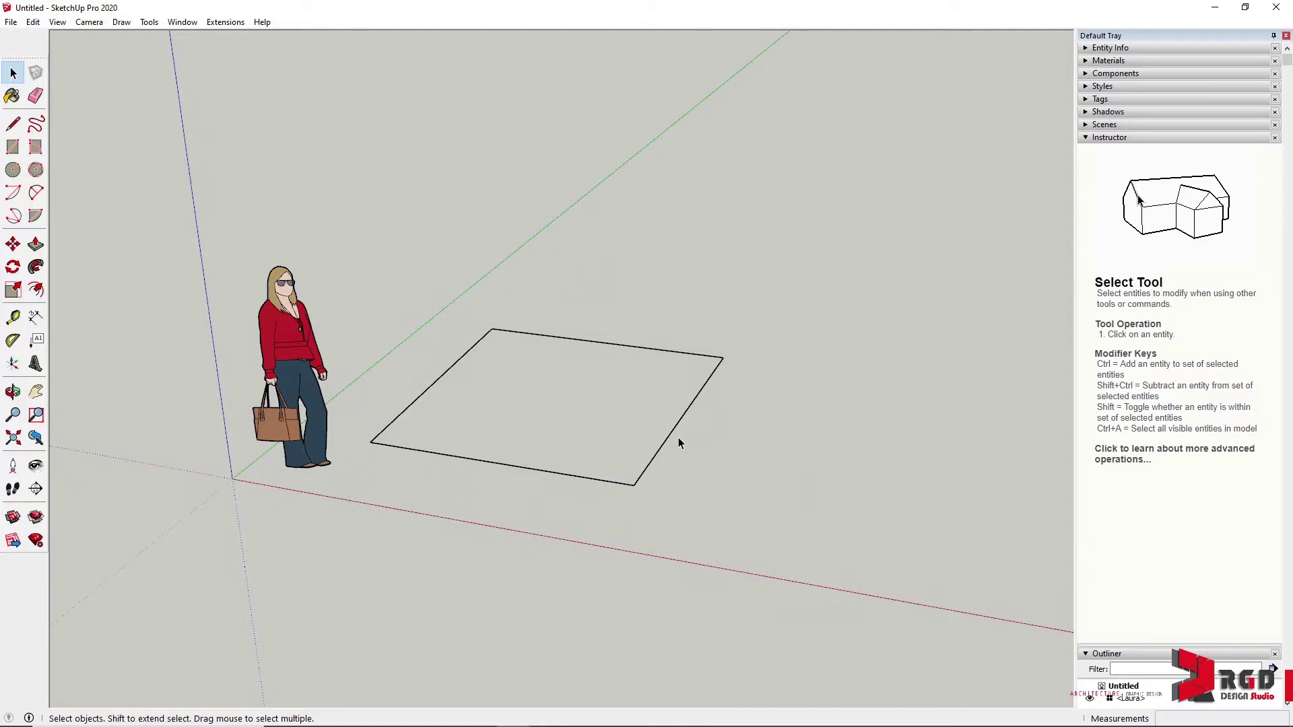
middle_drag(641, 407, 385, 382)
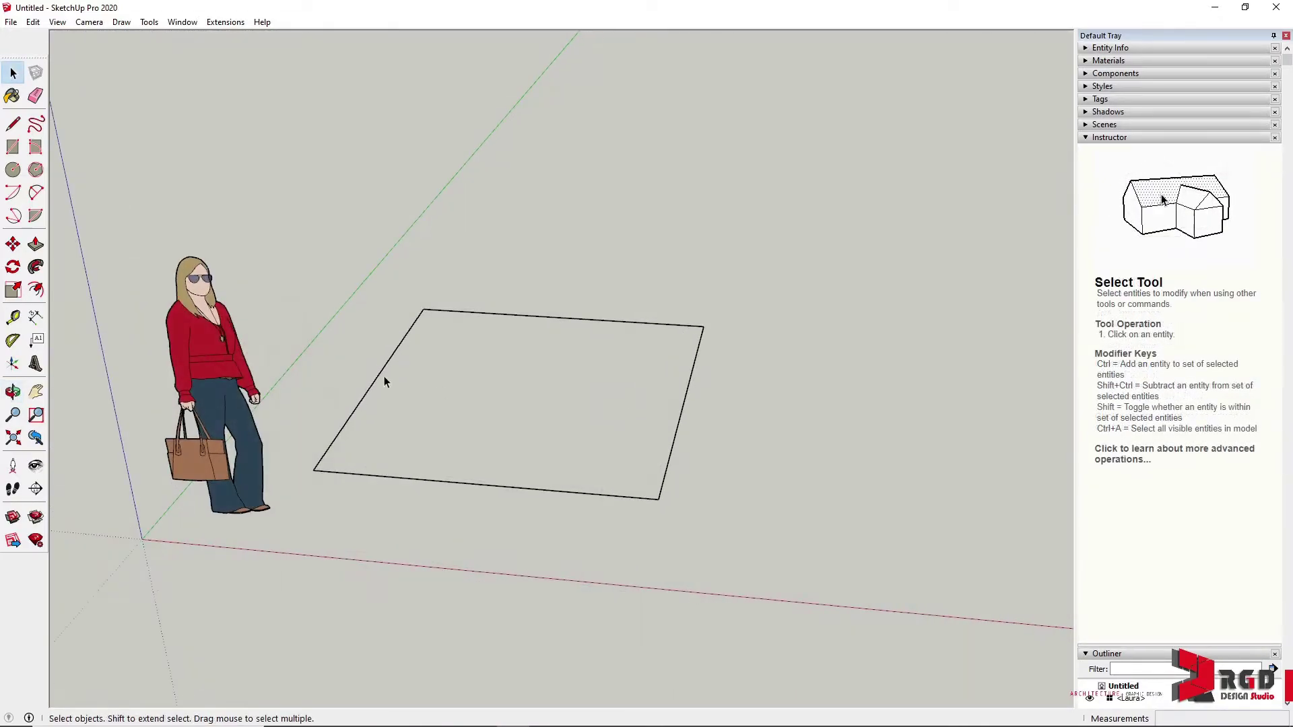
click(13, 124)
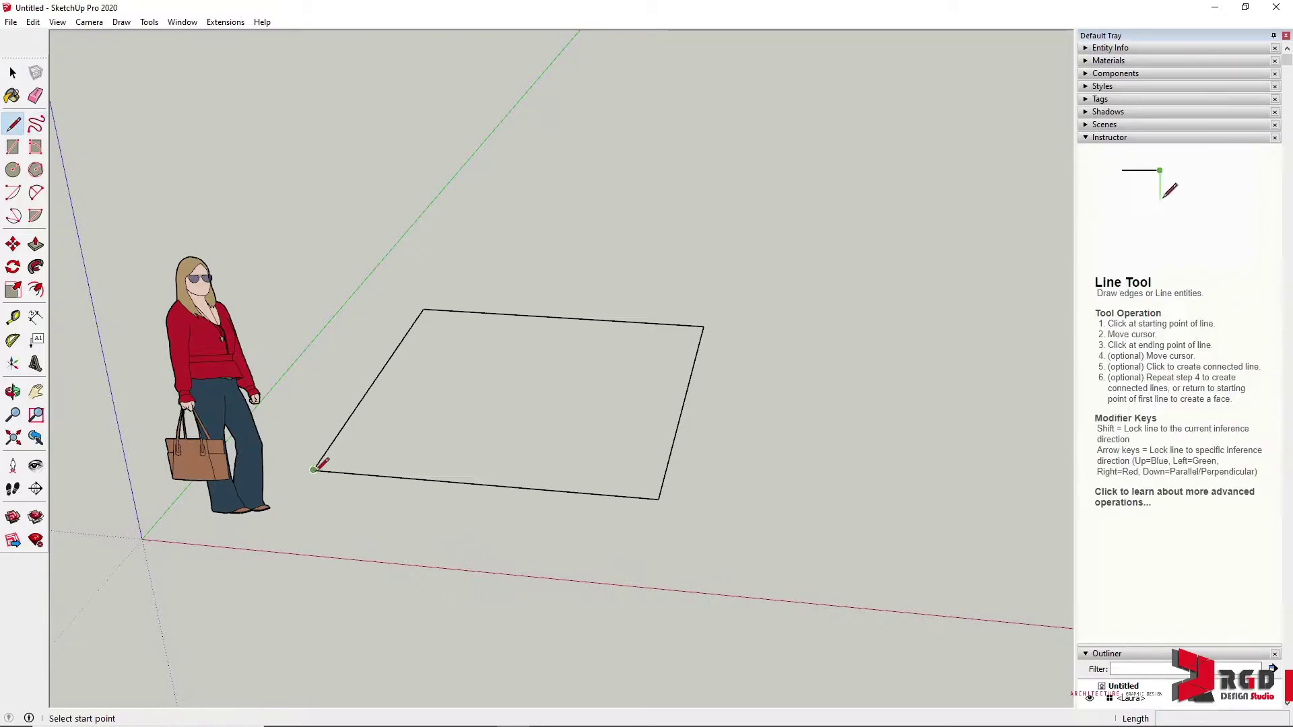
click(313, 470)
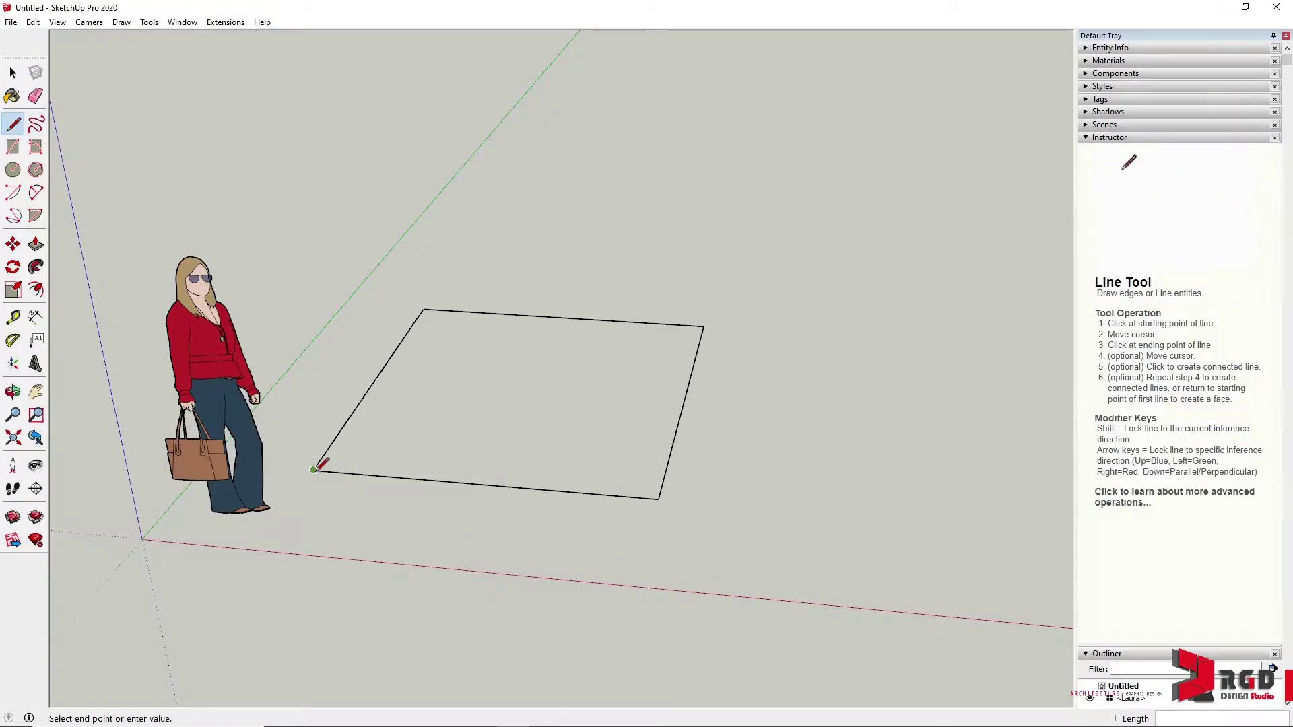
click(658, 499)
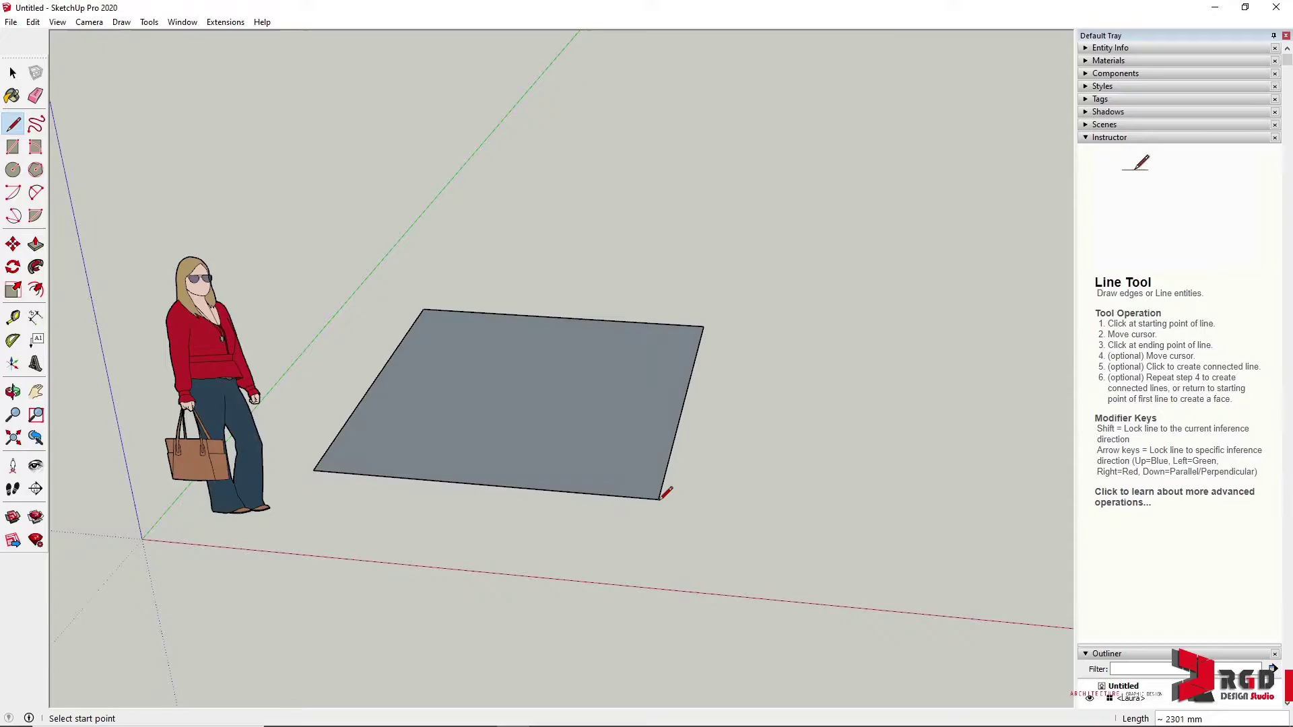
- Erase the front edge of the restored four-sided face with the Eraser
middle_drag(816, 479, 614, 457)
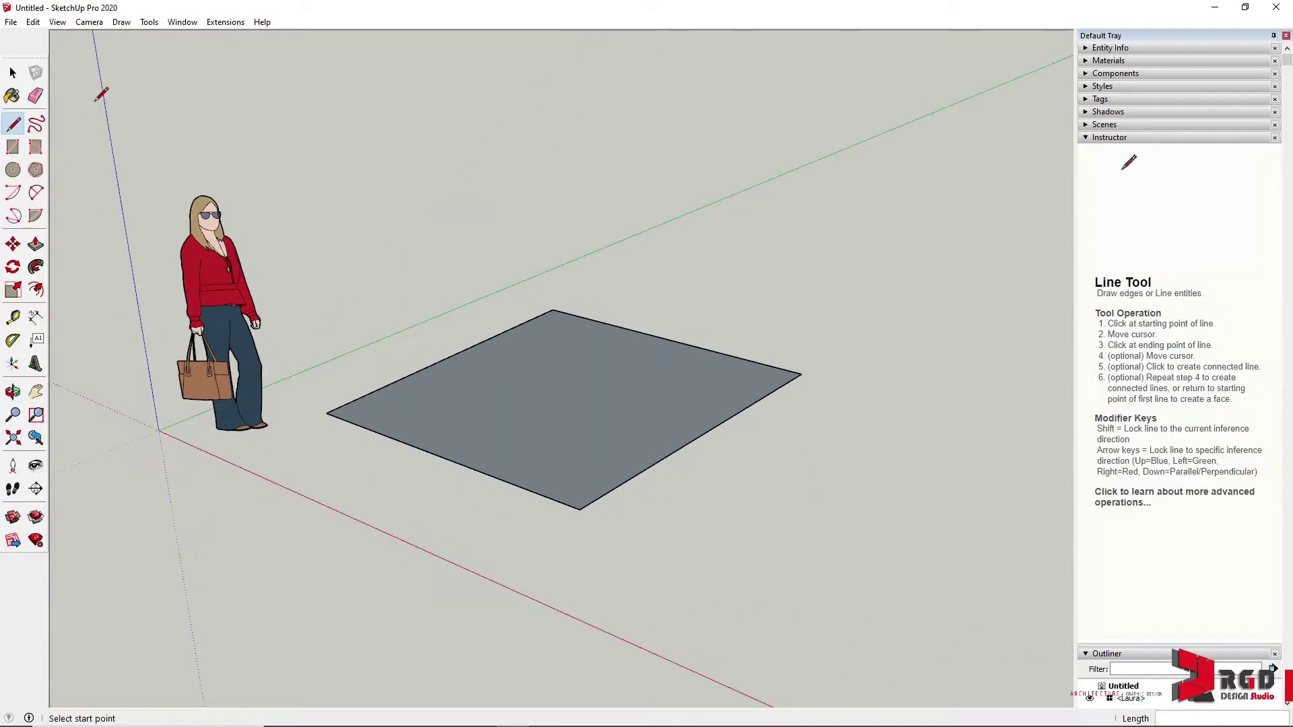
click(35, 96)
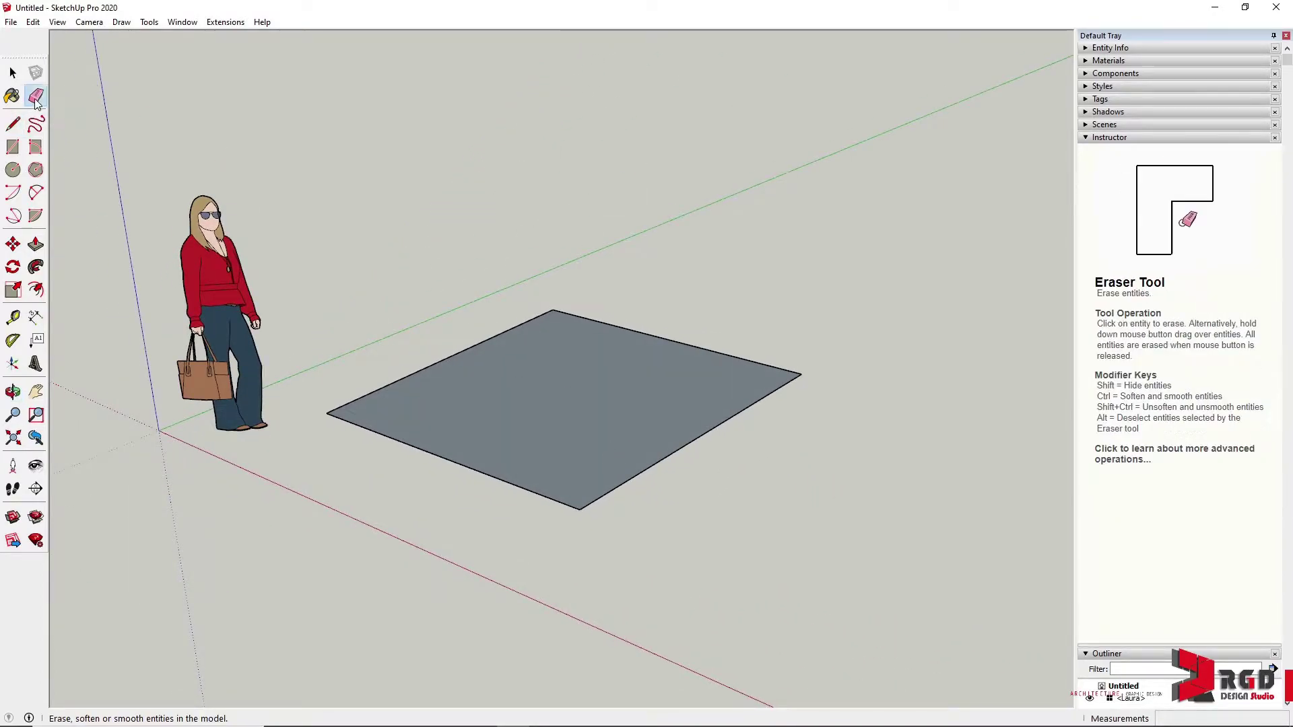
click(453, 460)
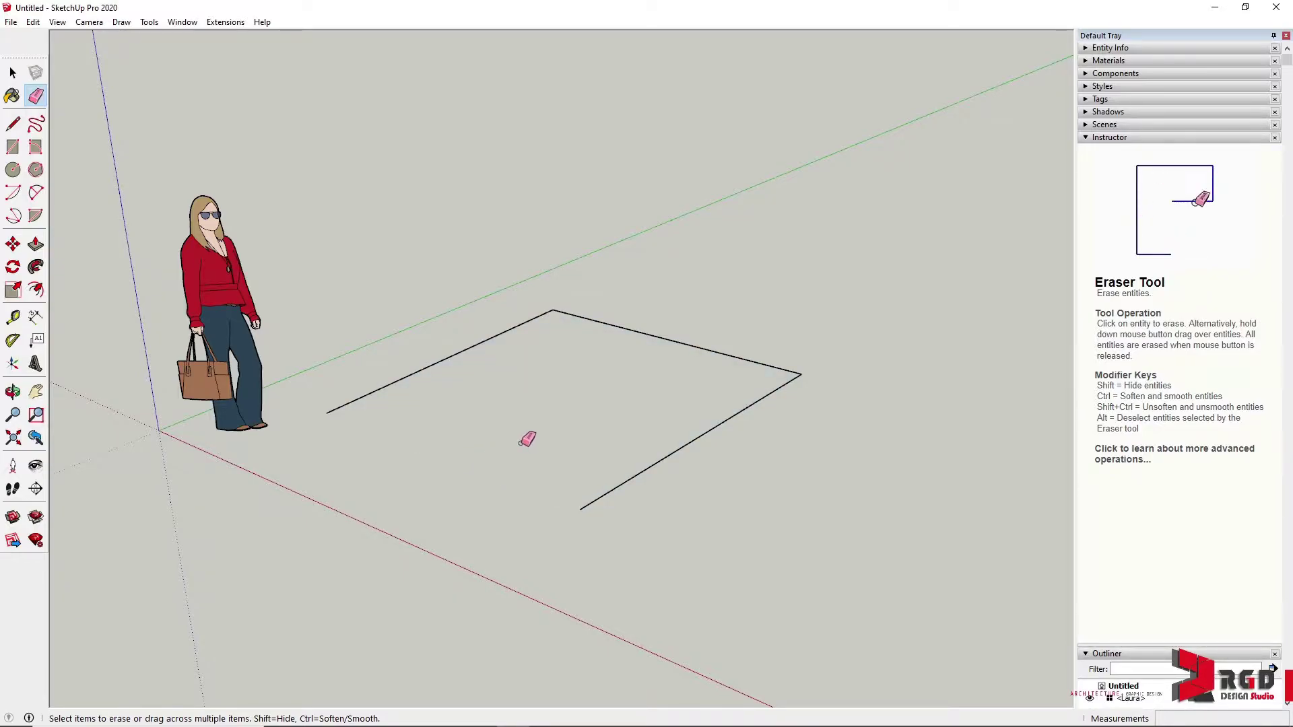
- Close the open outline with a line of about 2301 mm between its two free ends to recreate the face
click(12, 124)
click(580, 509)
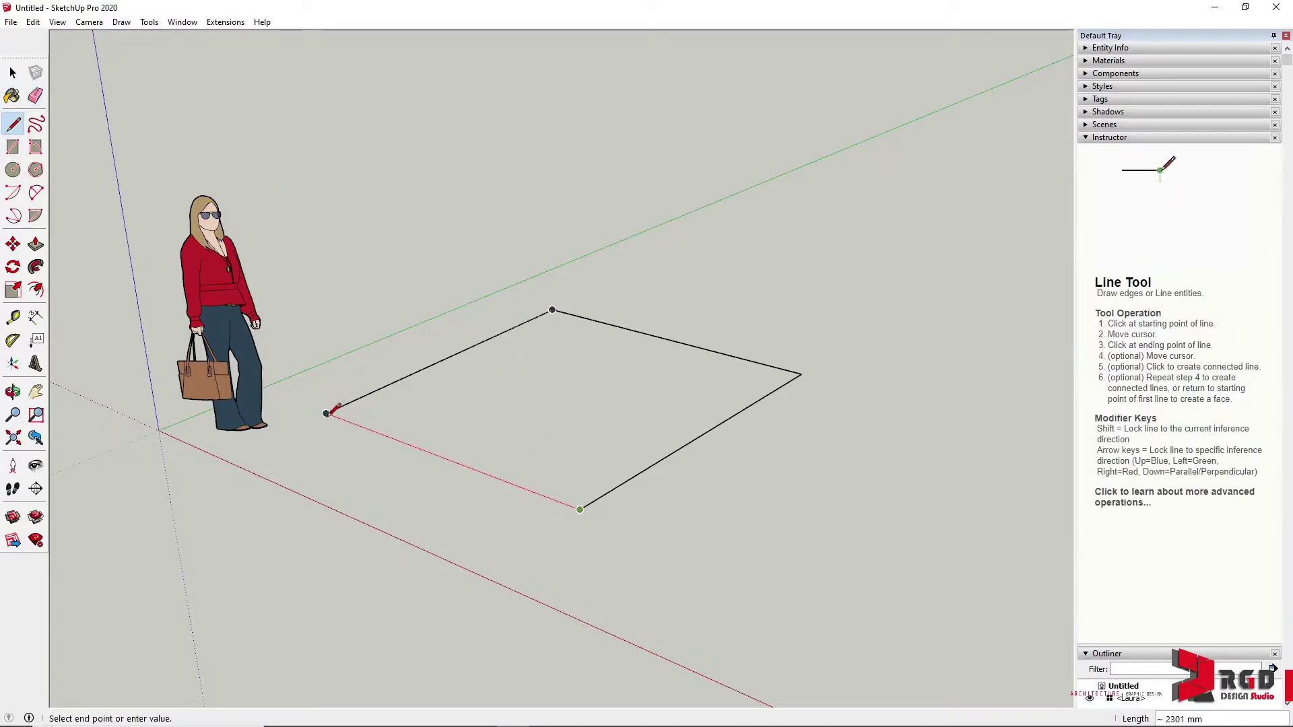
click(327, 413)
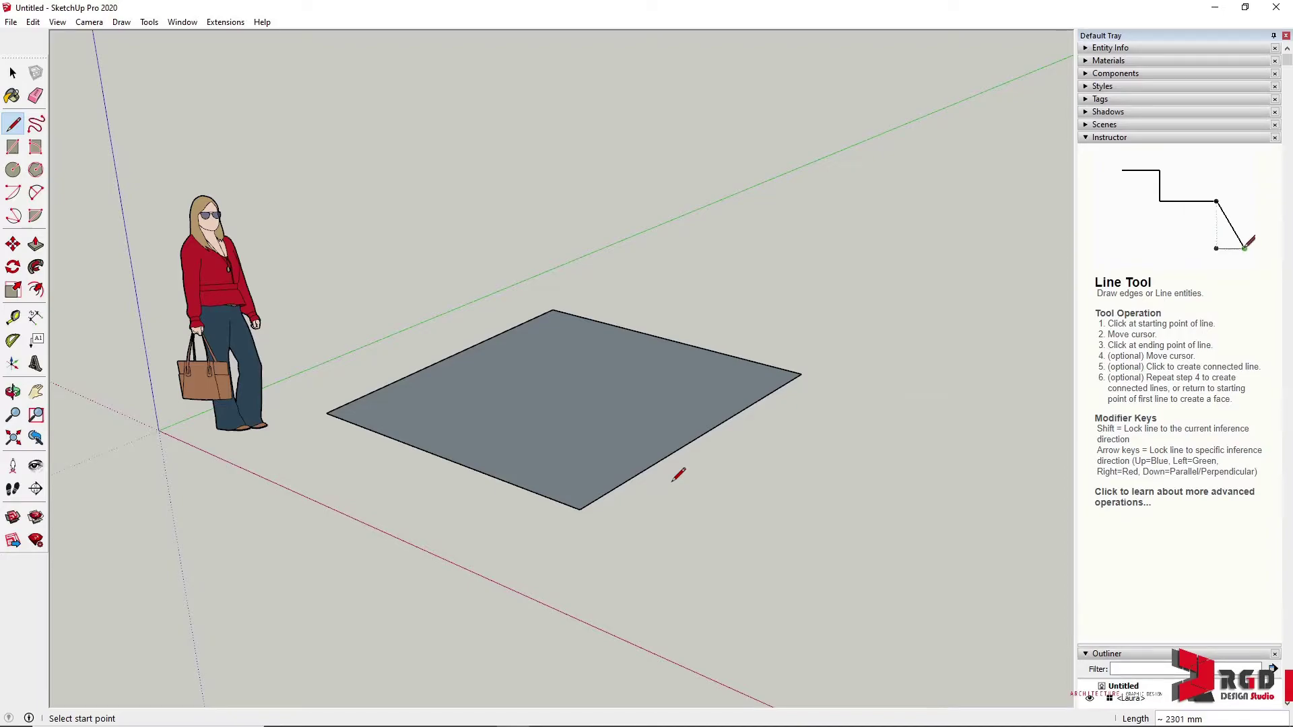
- Start a new outline beside the figure with a line of about 2757 mm parallel to the green axis and a connected line parallel to the red axis
key(space)
middle_drag(678, 471, 819, 277)
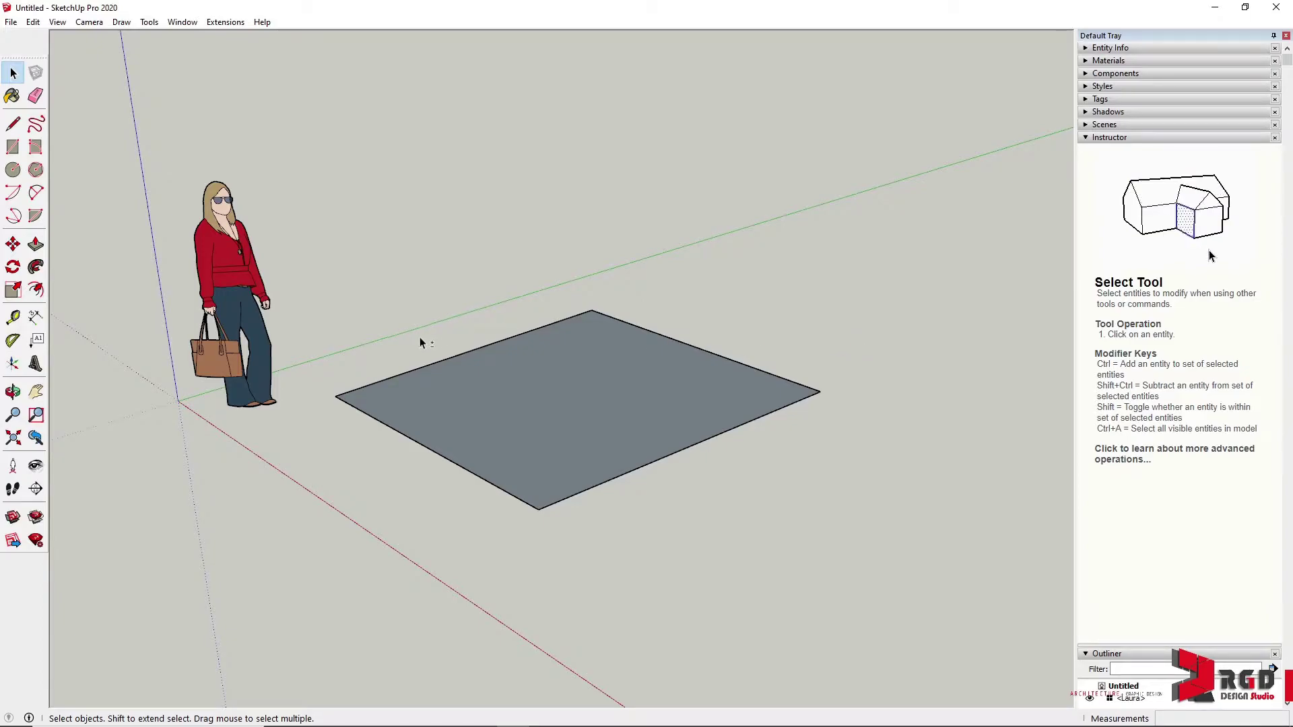
shift+middle_drag(413, 349, 948, 407)
drag(595, 349, 589, 326)
key(l)
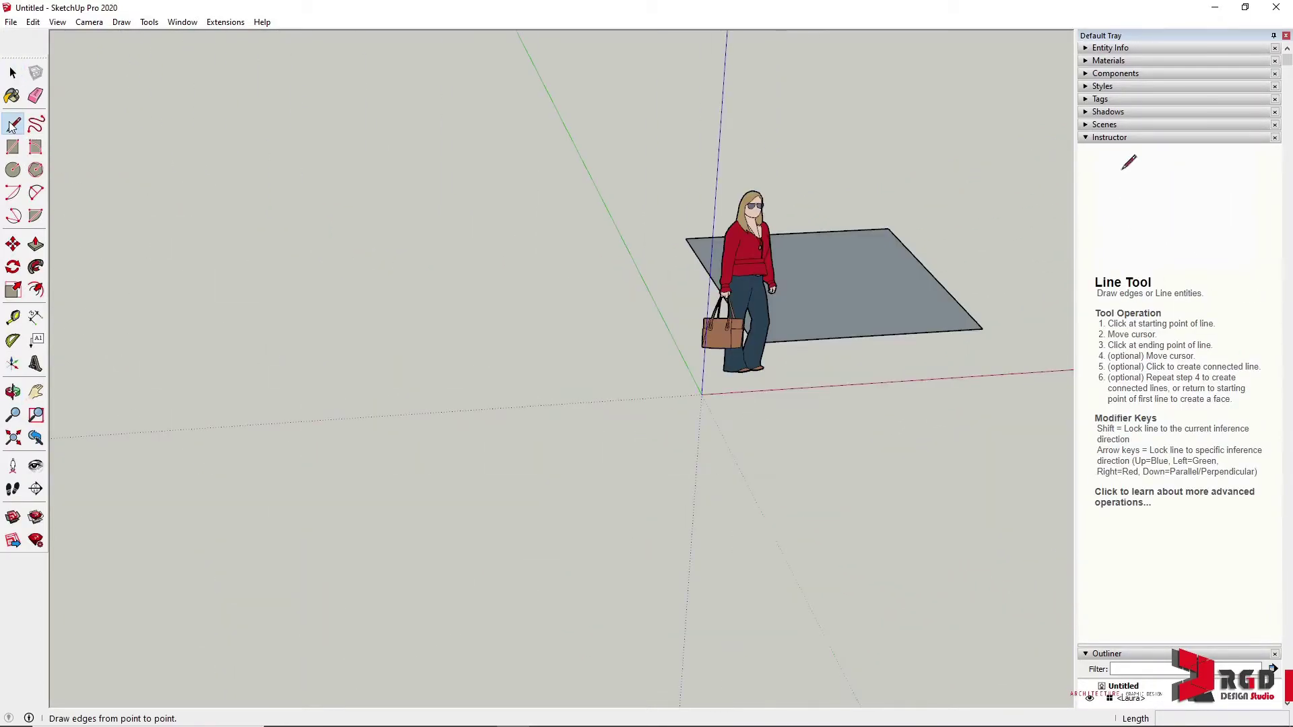
click(597, 352)
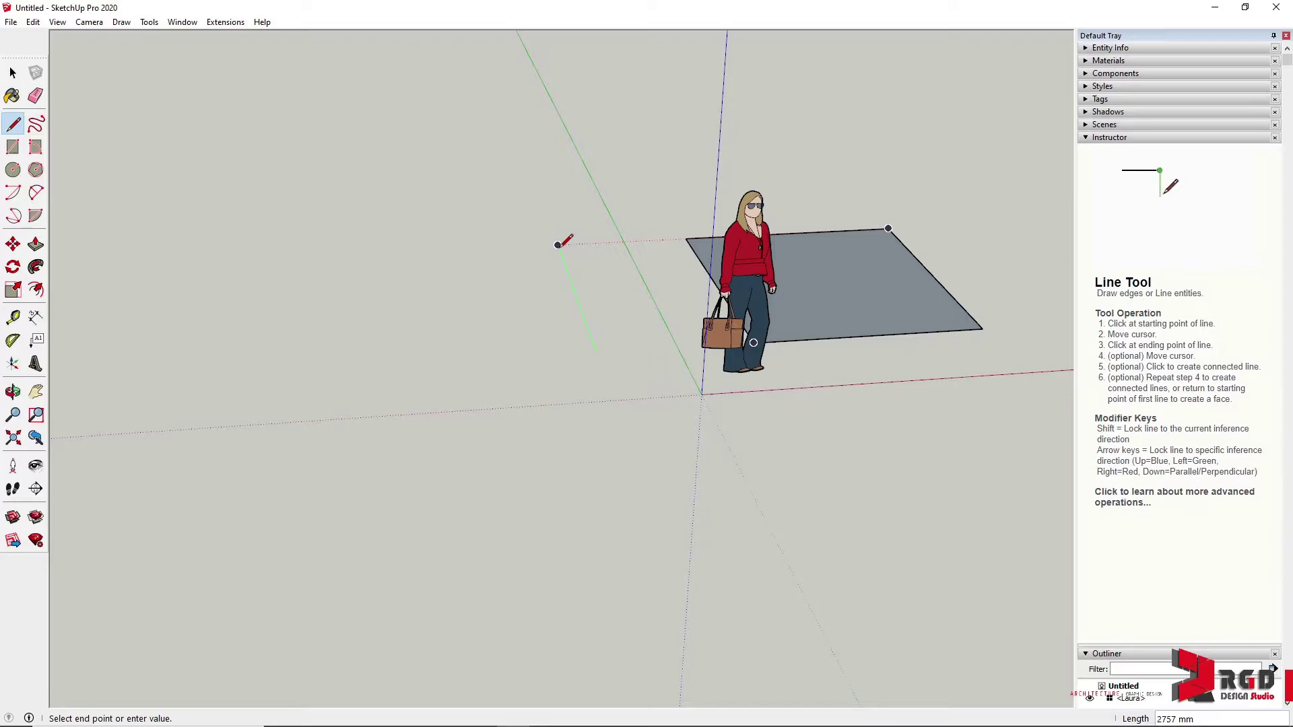
click(557, 245)
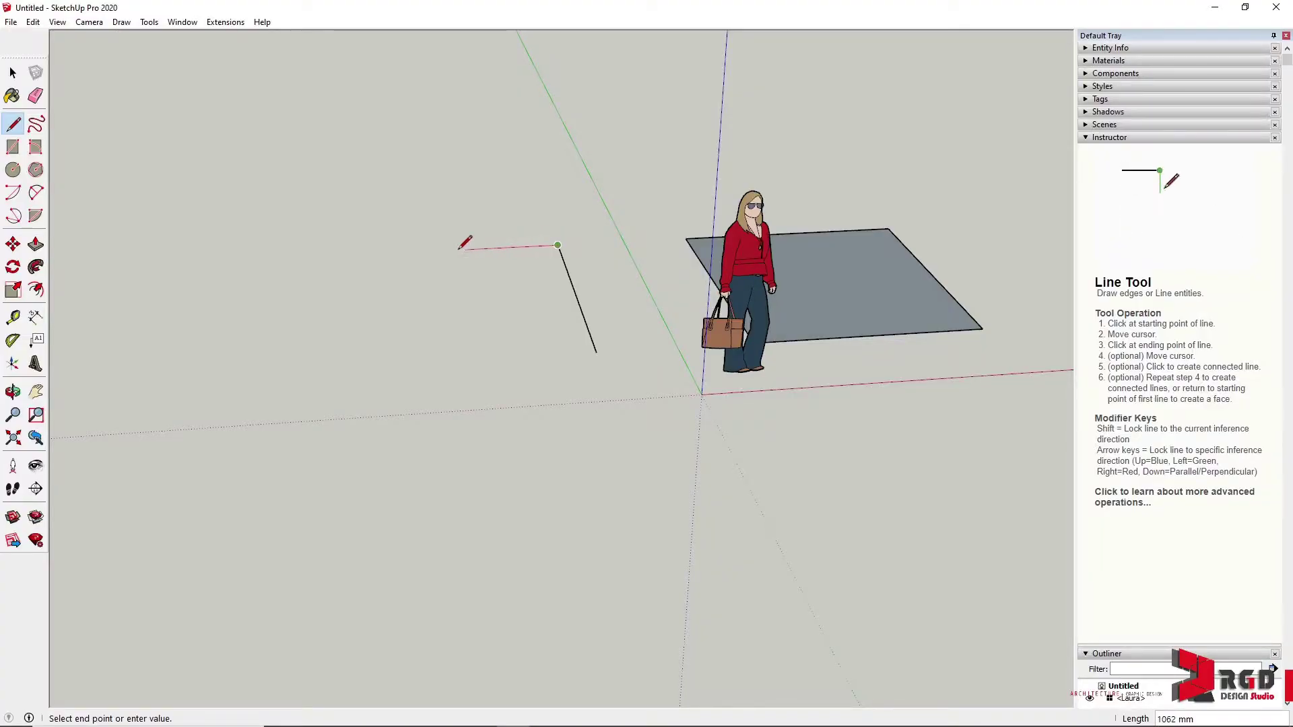
click(416, 251)
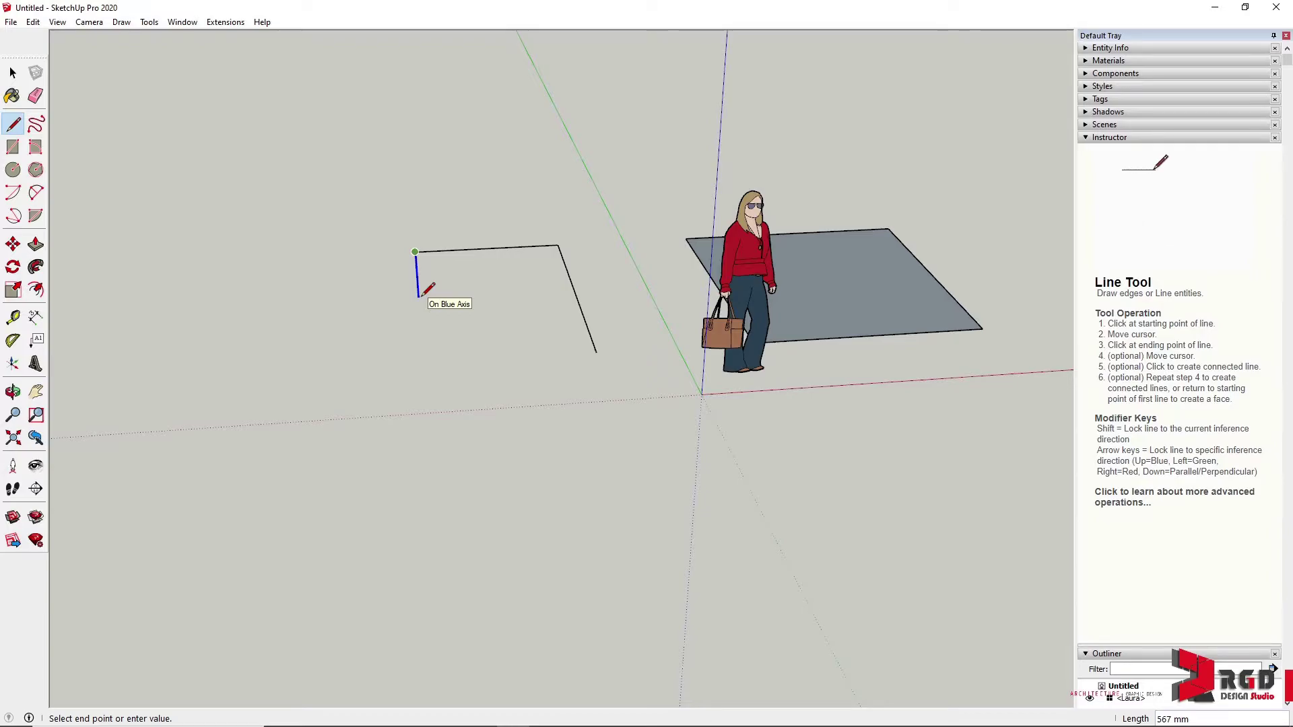
- Continue the outline with a 1000 mm line locked to the green axis, a red-axis line of about 1404 mm, and another green-axis line
key(Left)
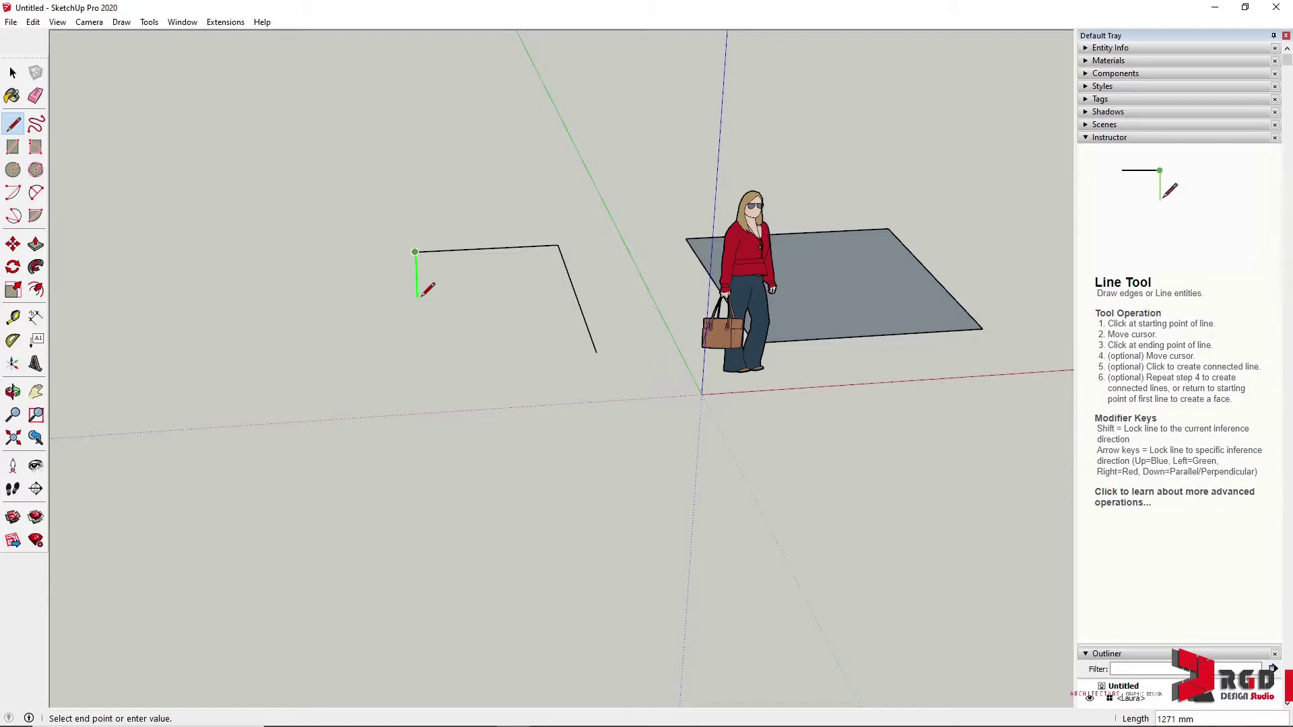
key(shift)
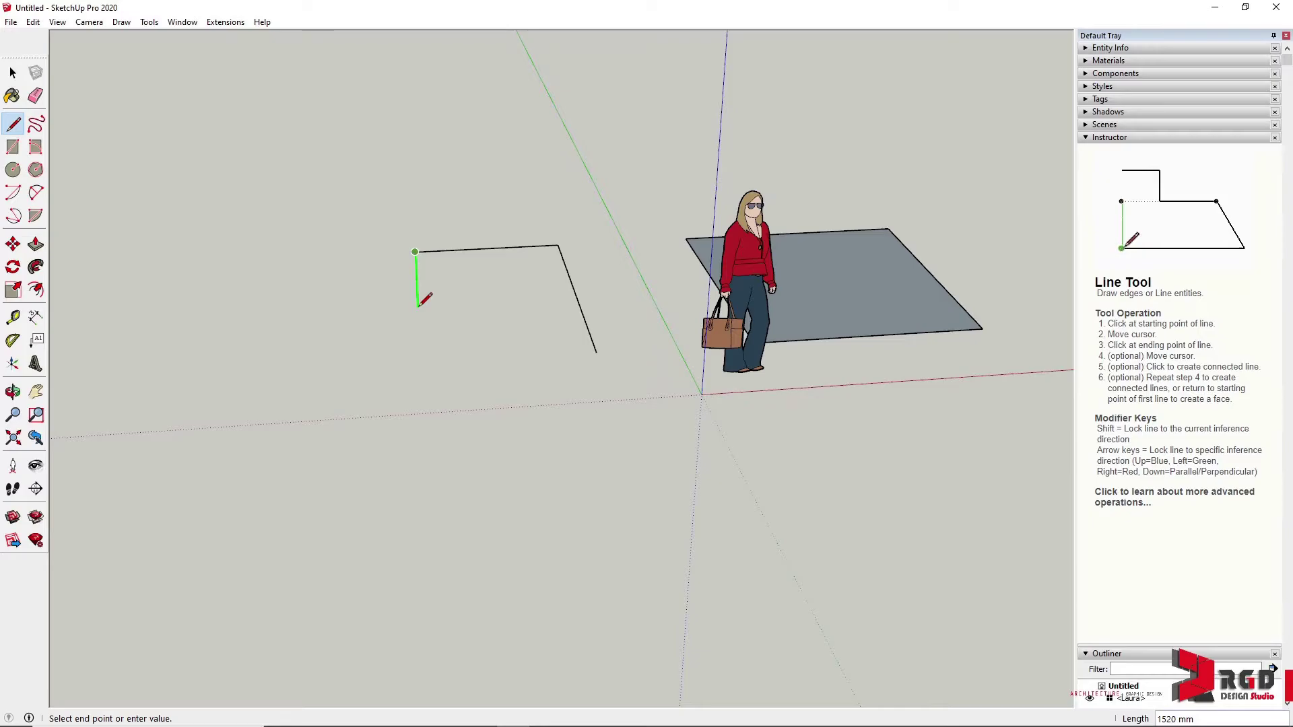
text(1000)
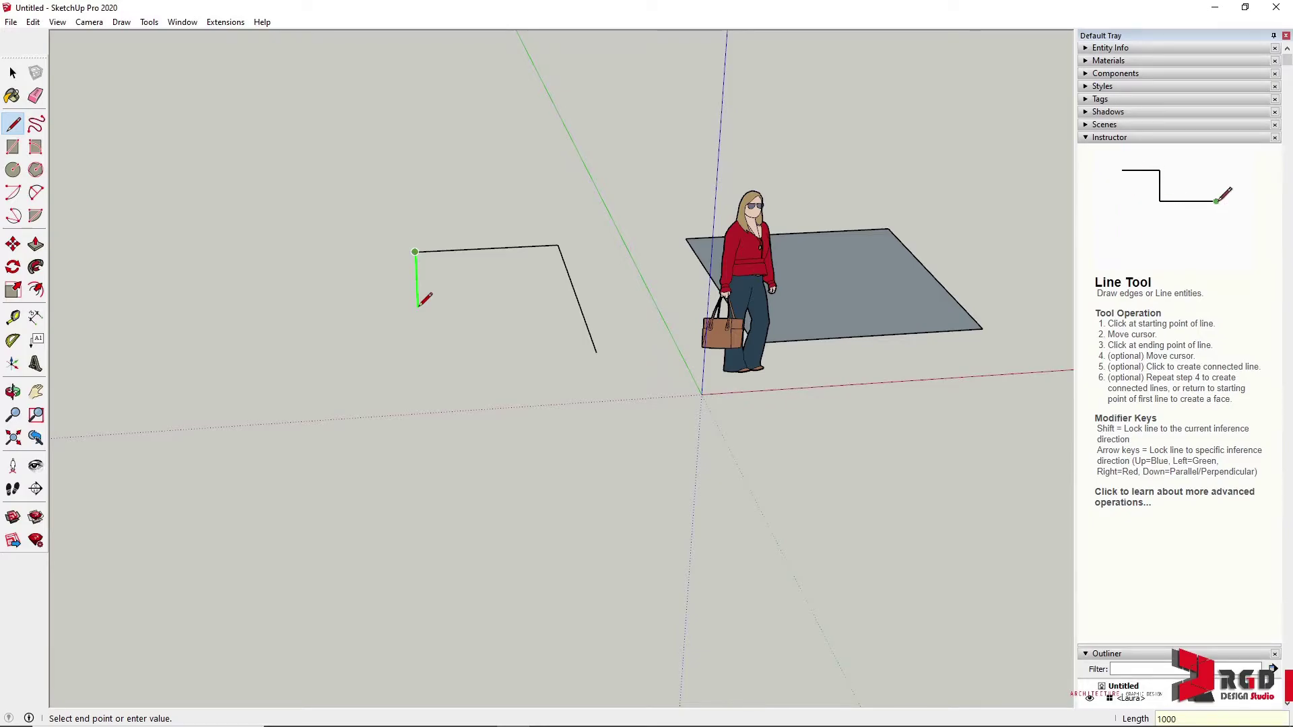
key(Return)
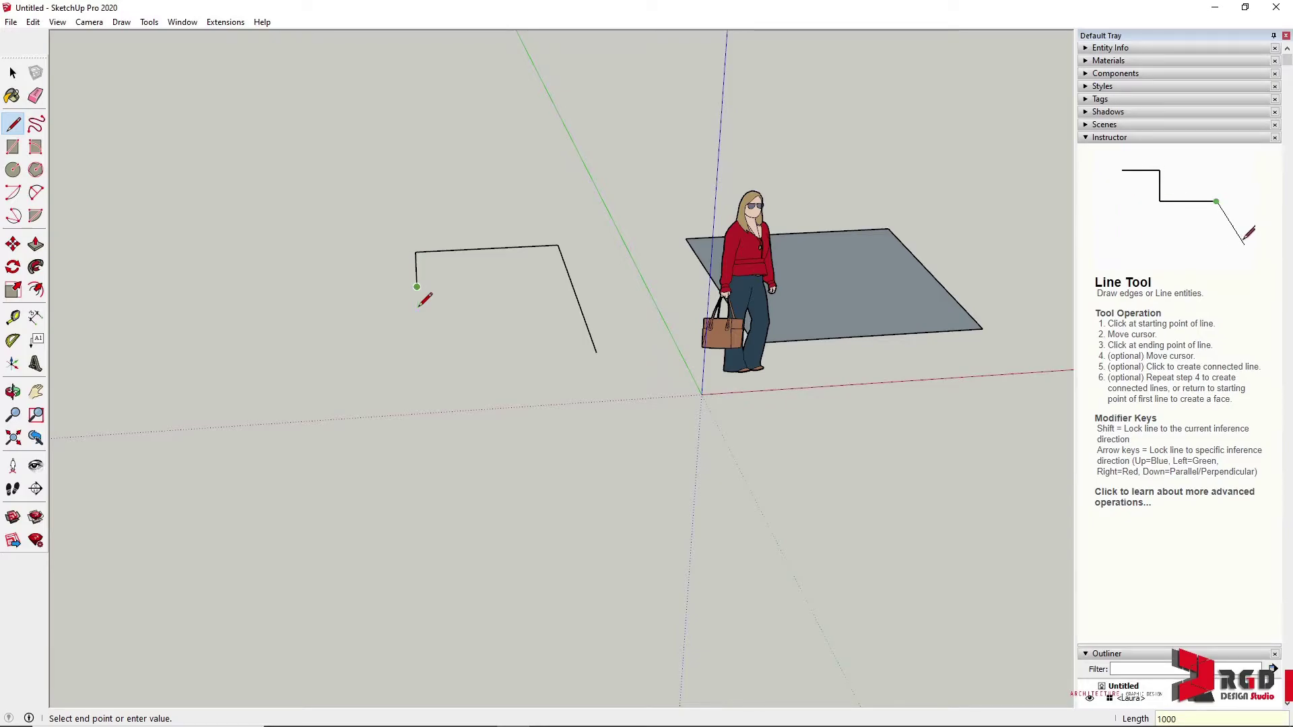
click(281, 294)
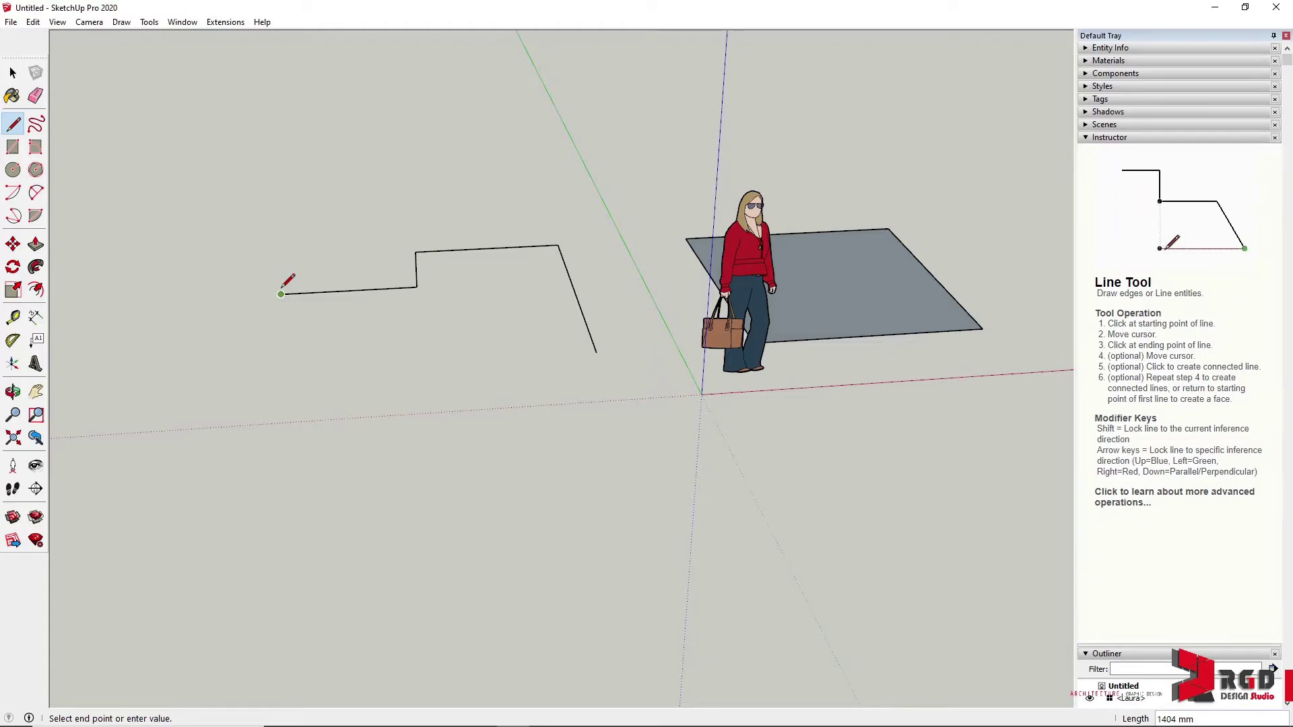
click(272, 383)
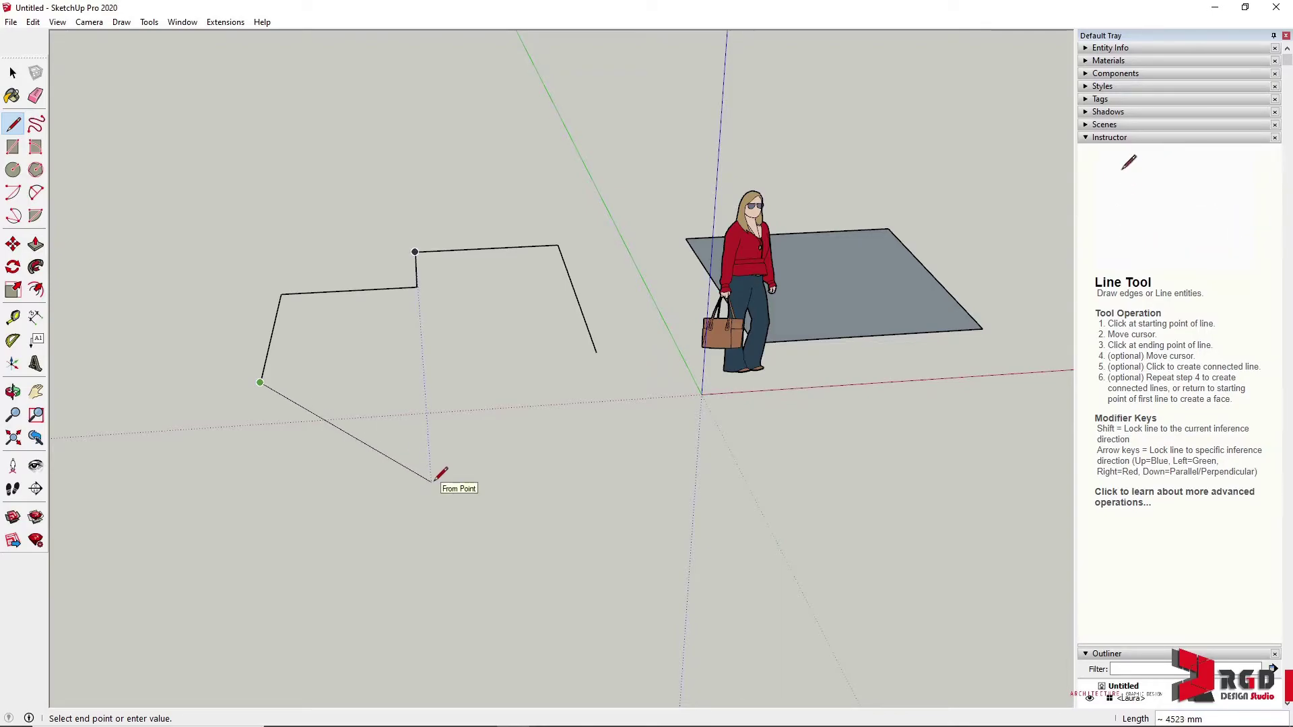
- Try to close the outline with two lines meeting at a point off its plane, inspect the shape from another angle, and undo both lines
click(431, 481)
click(596, 352)
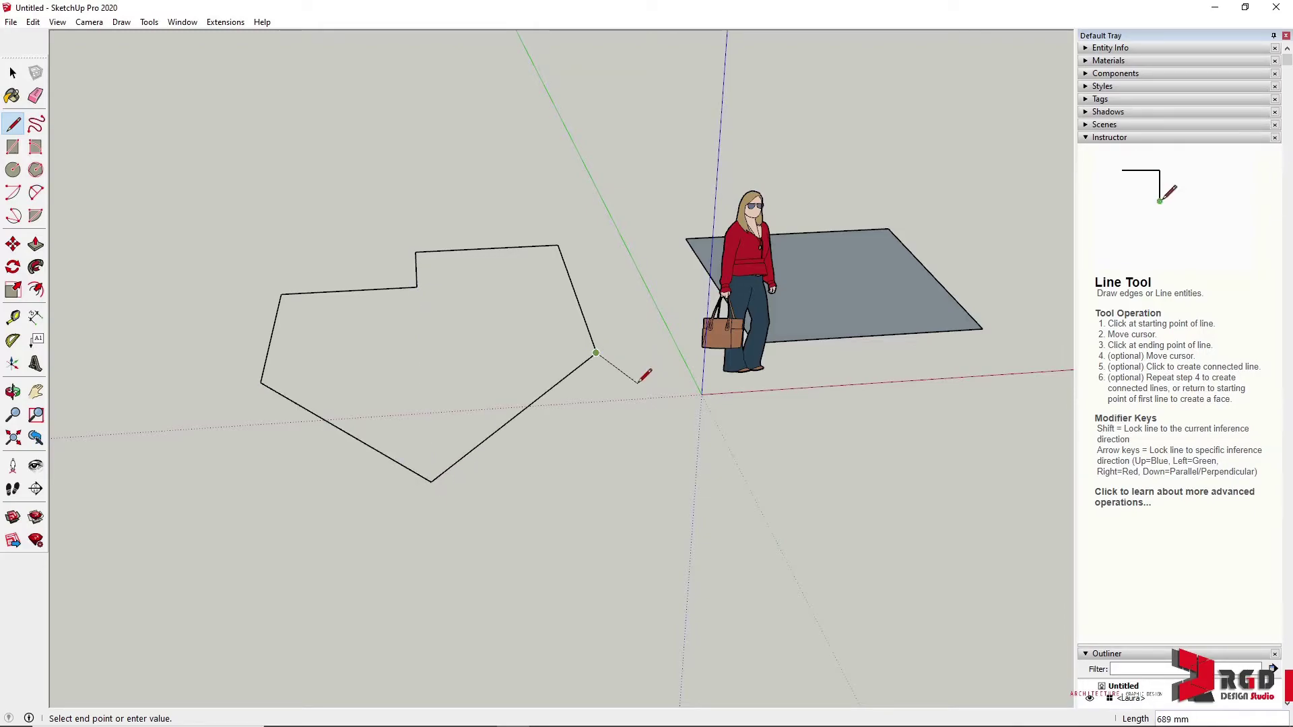
key(space)
mouse_move(497, 491)
middle_down()
mouse_move(505, 384)
mouse_move(528, 323)
mouse_move(597, 306)
mouse_move(666, 329)
mouse_move(615, 378)
mouse_move(442, 476)
mouse_move(502, 528)
mouse_move(503, 557)
mouse_move(536, 557)
mouse_move(548, 592)
middle_up()
key(space)
middle_drag(518, 527, 464, 436)
key(ctrl+z)
key(ctrl+z)
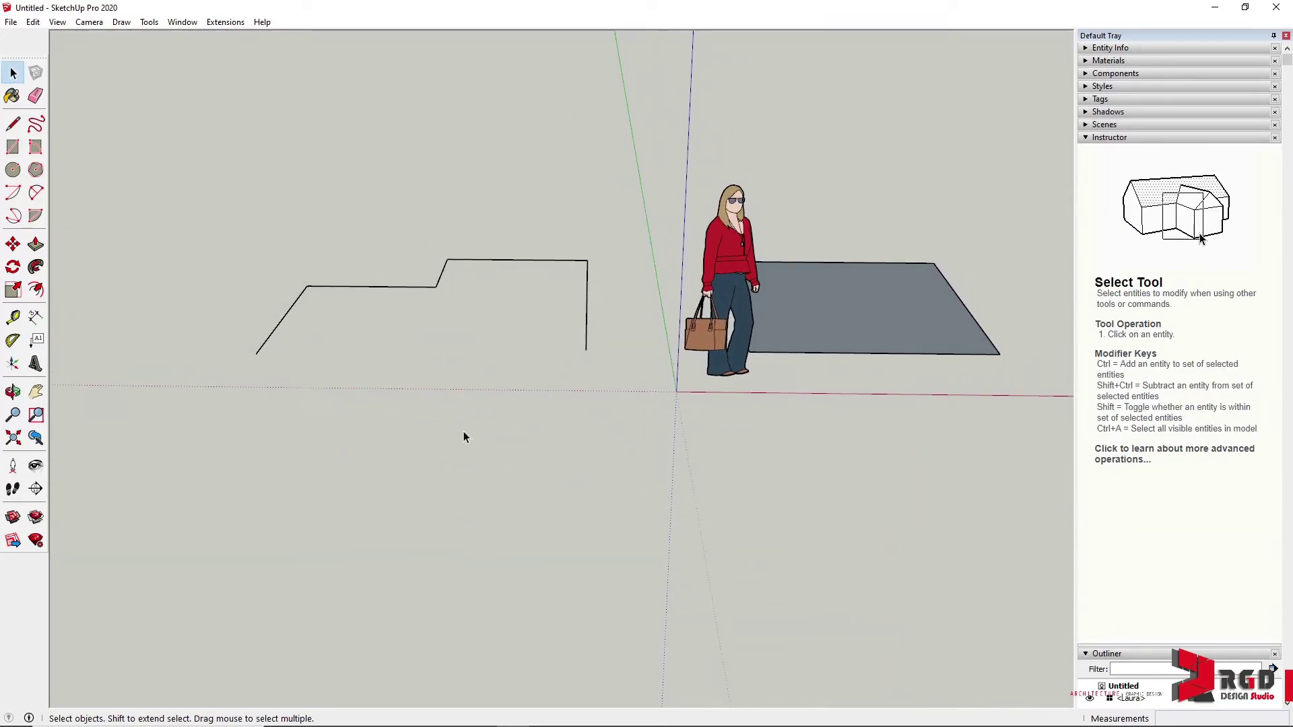
- Close the stepped outline from its free end with red- and green-axis lines, starting with about 1404 mm and ending with about 637 mm
key(l)
click(257, 353)
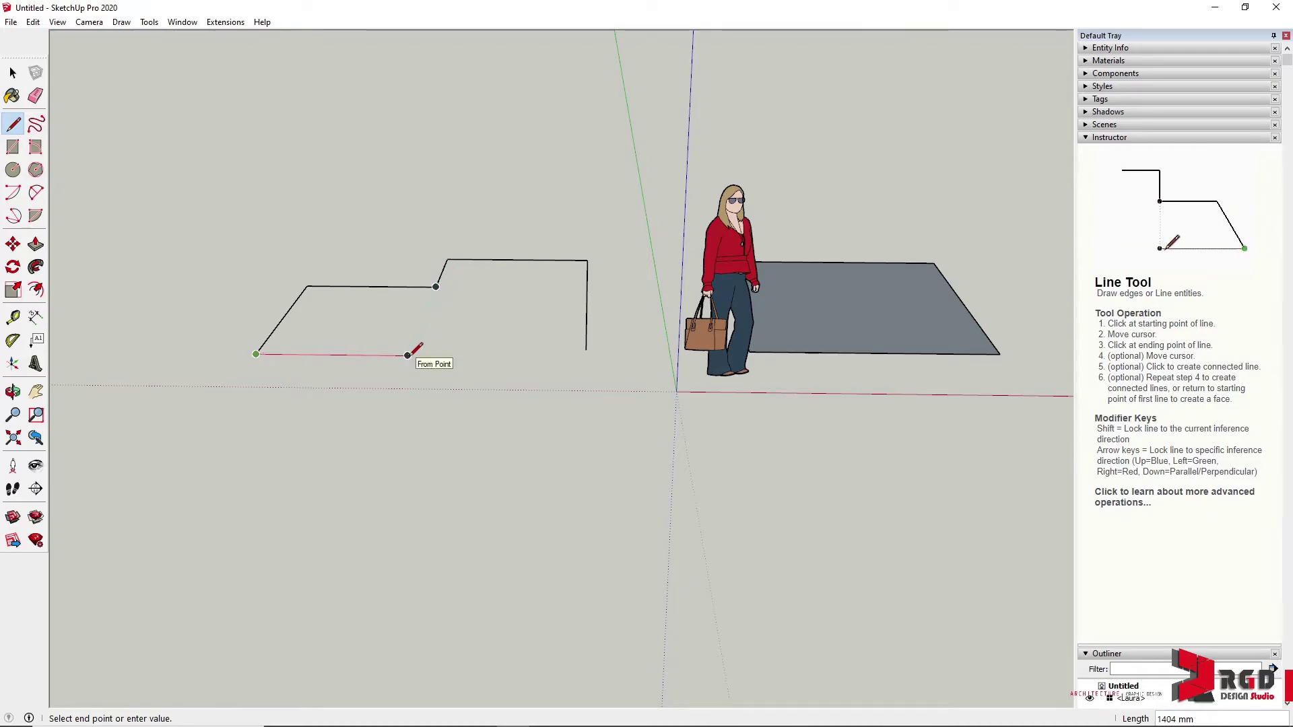
click(409, 355)
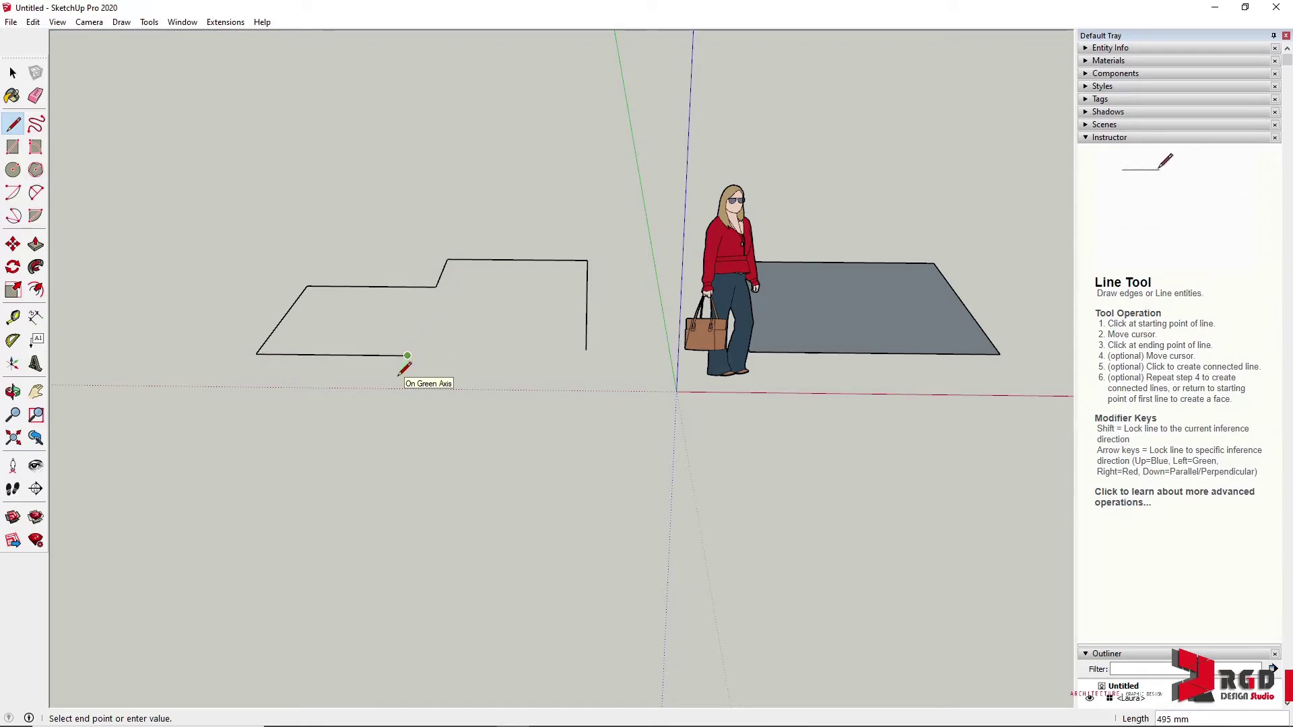
click(400, 377)
click(513, 379)
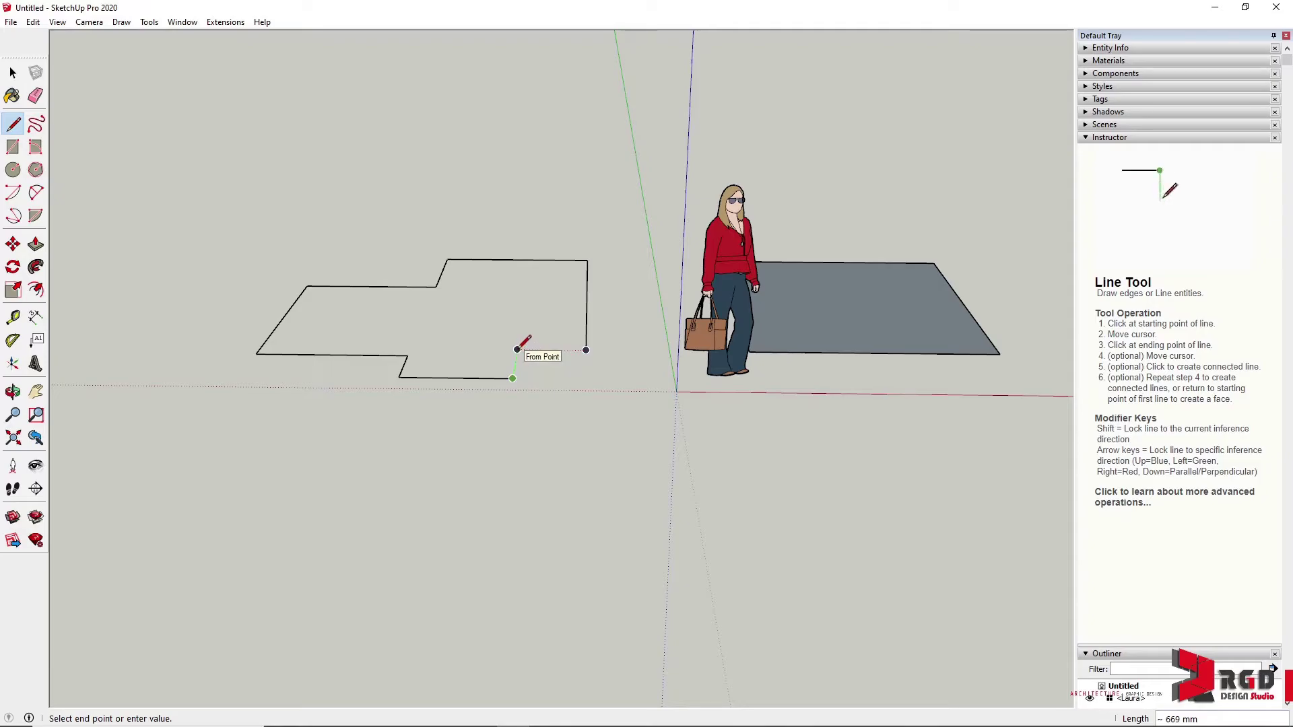
click(518, 349)
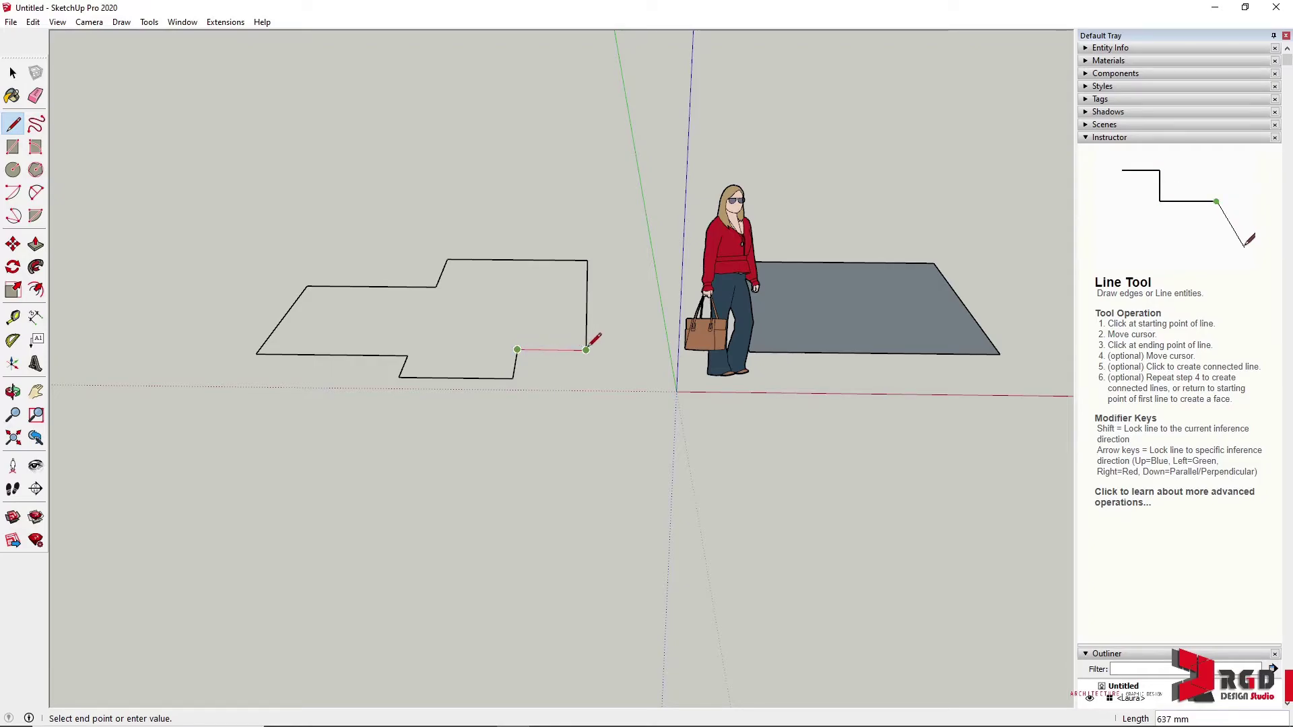
click(586, 350)
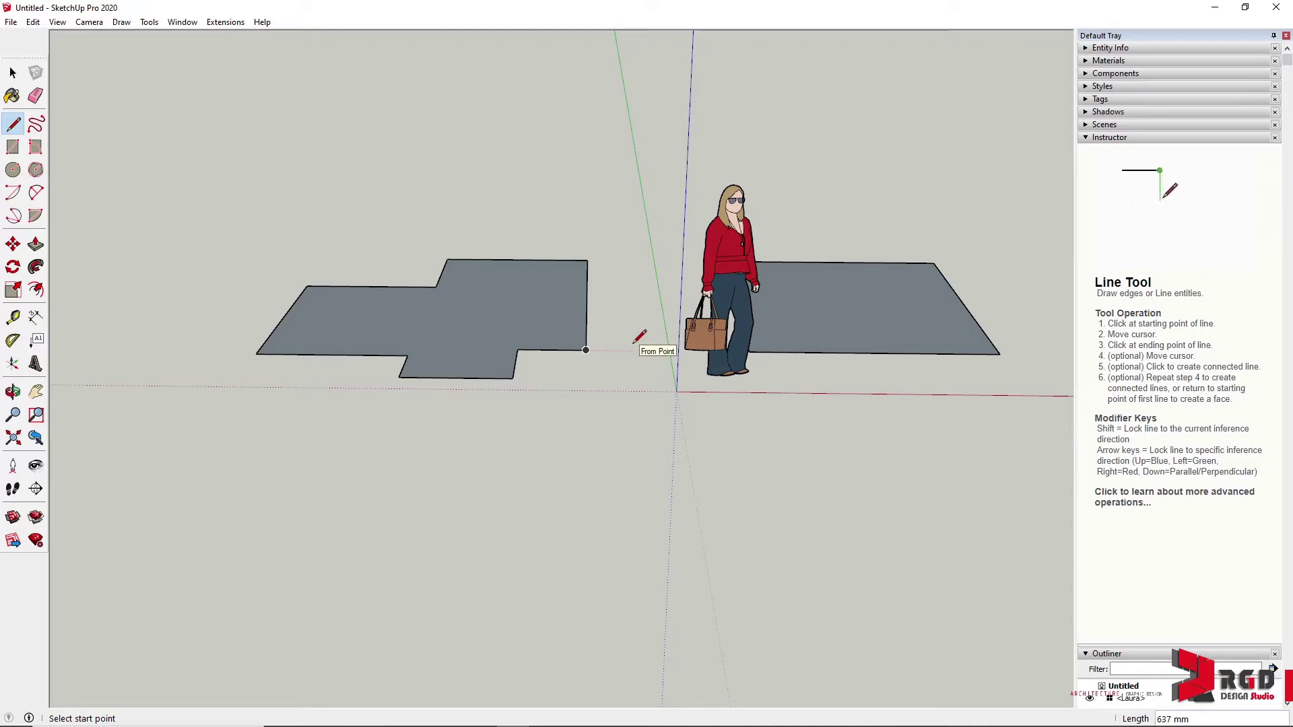
- Draw a line of about 1000 mm inward from the midpoint of the stepped face's right edge, and connect it to the front edge
scroll(587, 346, up, 2)
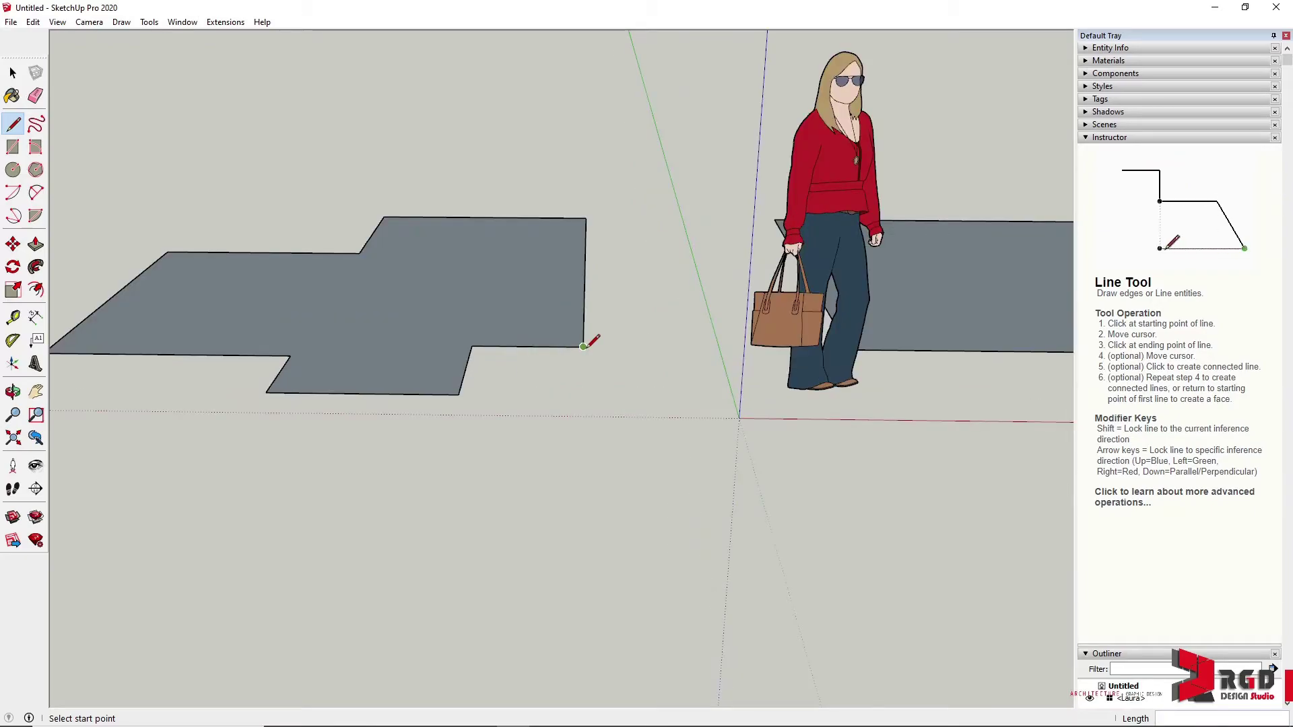
click(583, 272)
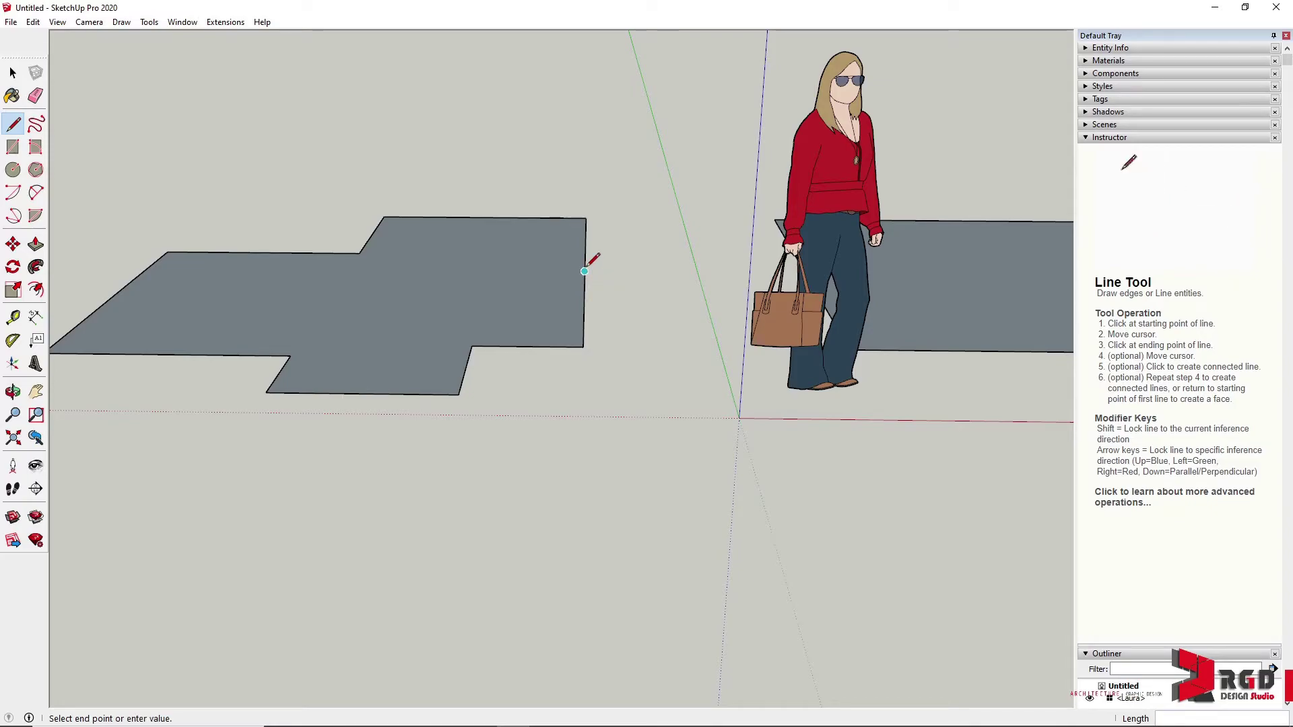
click(440, 270)
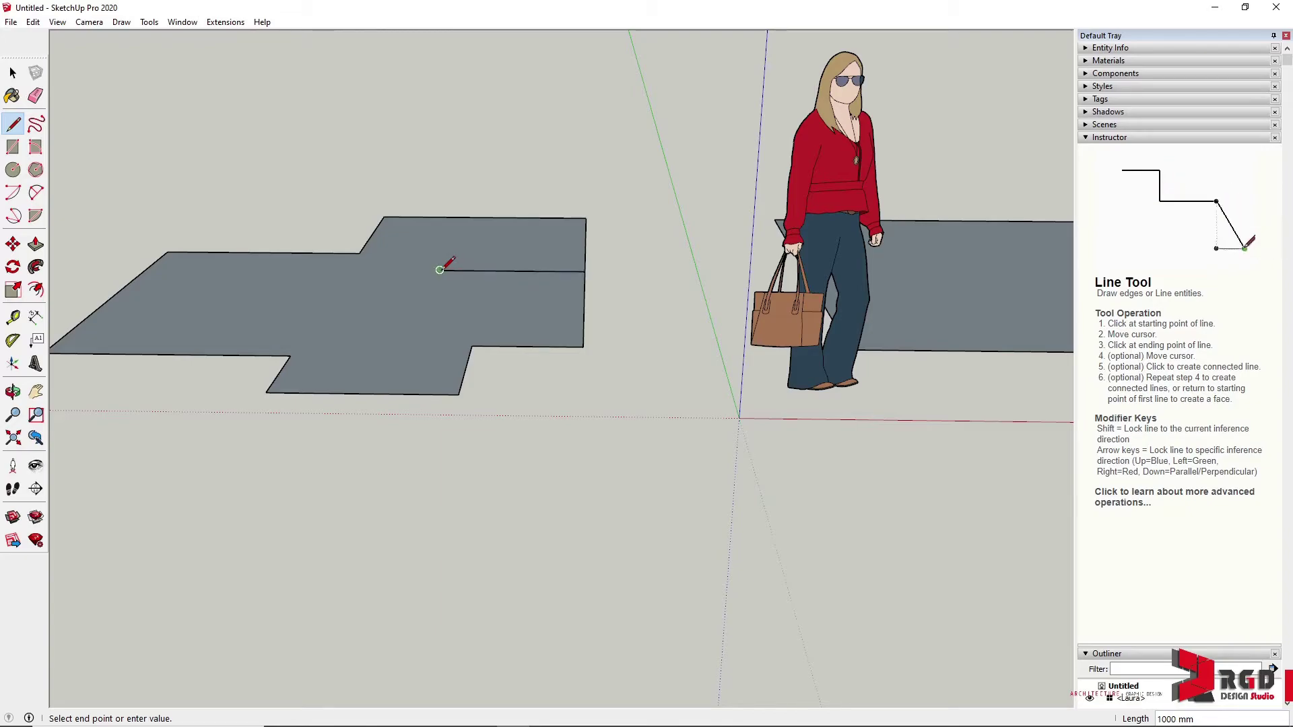
click(388, 393)
- Draw a line of about 2757 mm from the inner front corner to the back edge, and a diagonal of about 1519 mm from its crossing to the front-right corner
click(472, 346)
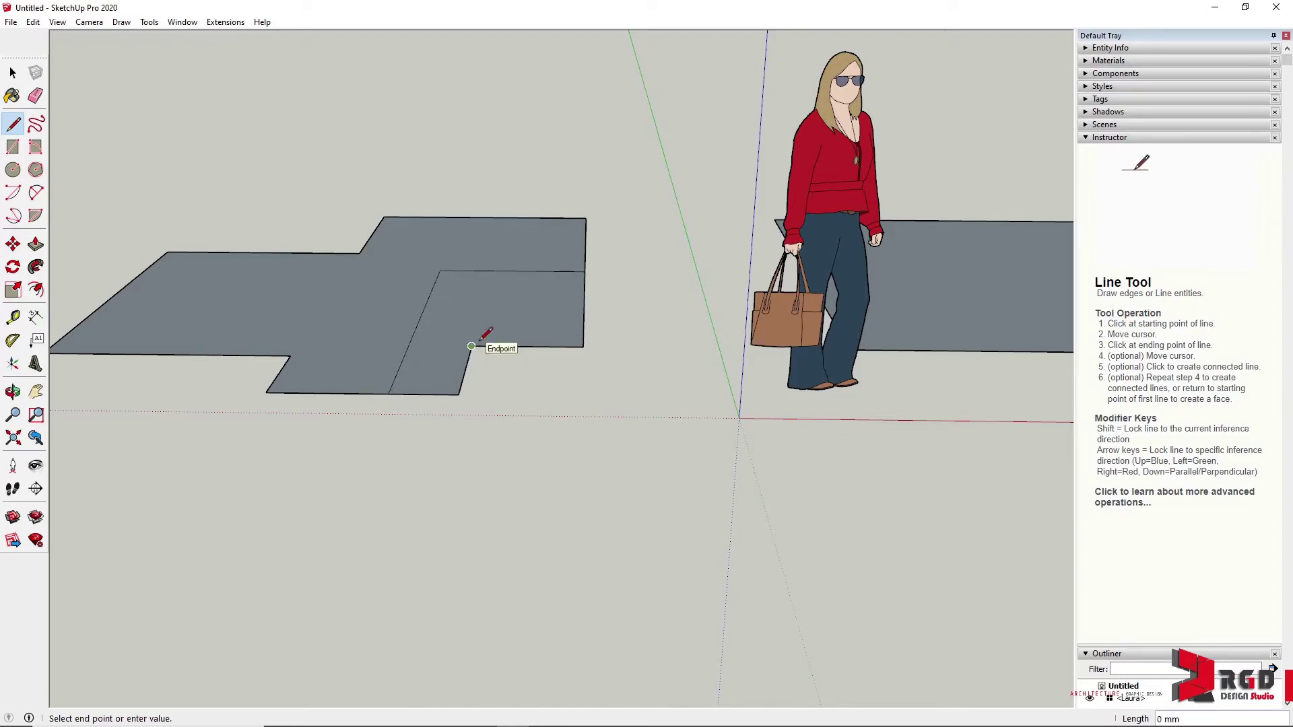
click(507, 217)
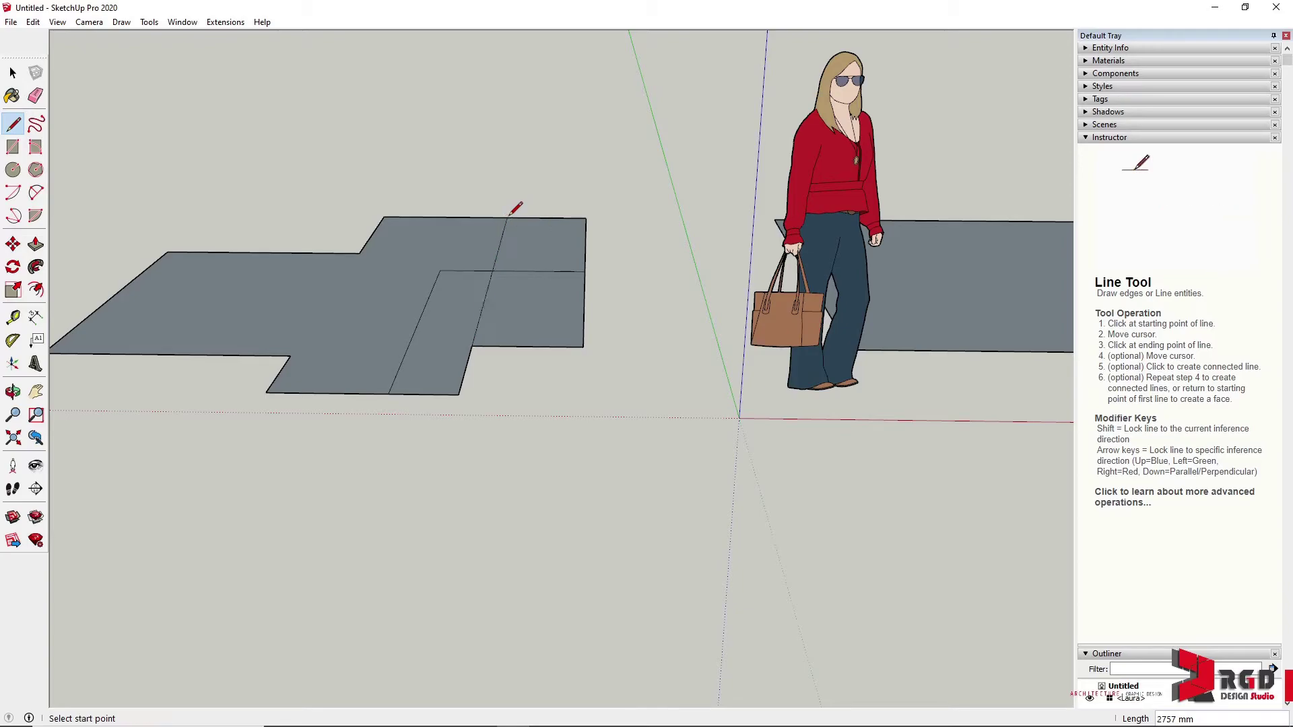
click(492, 271)
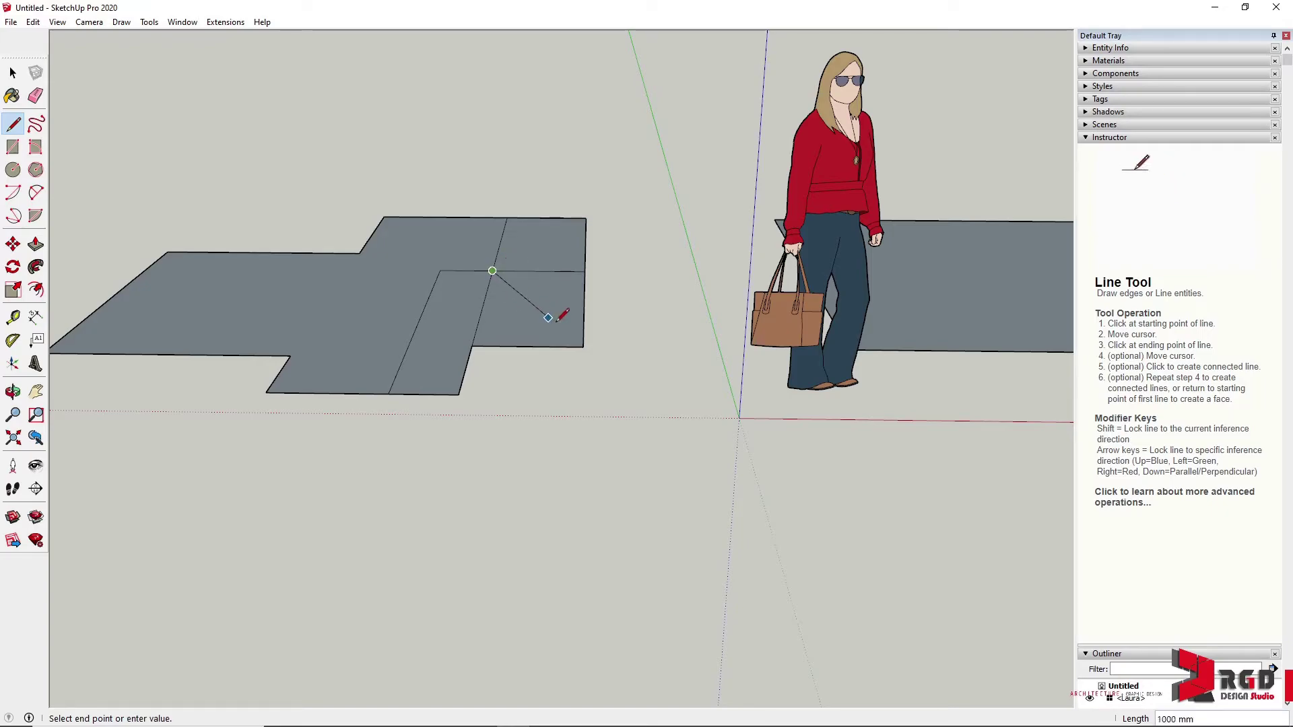
click(583, 346)
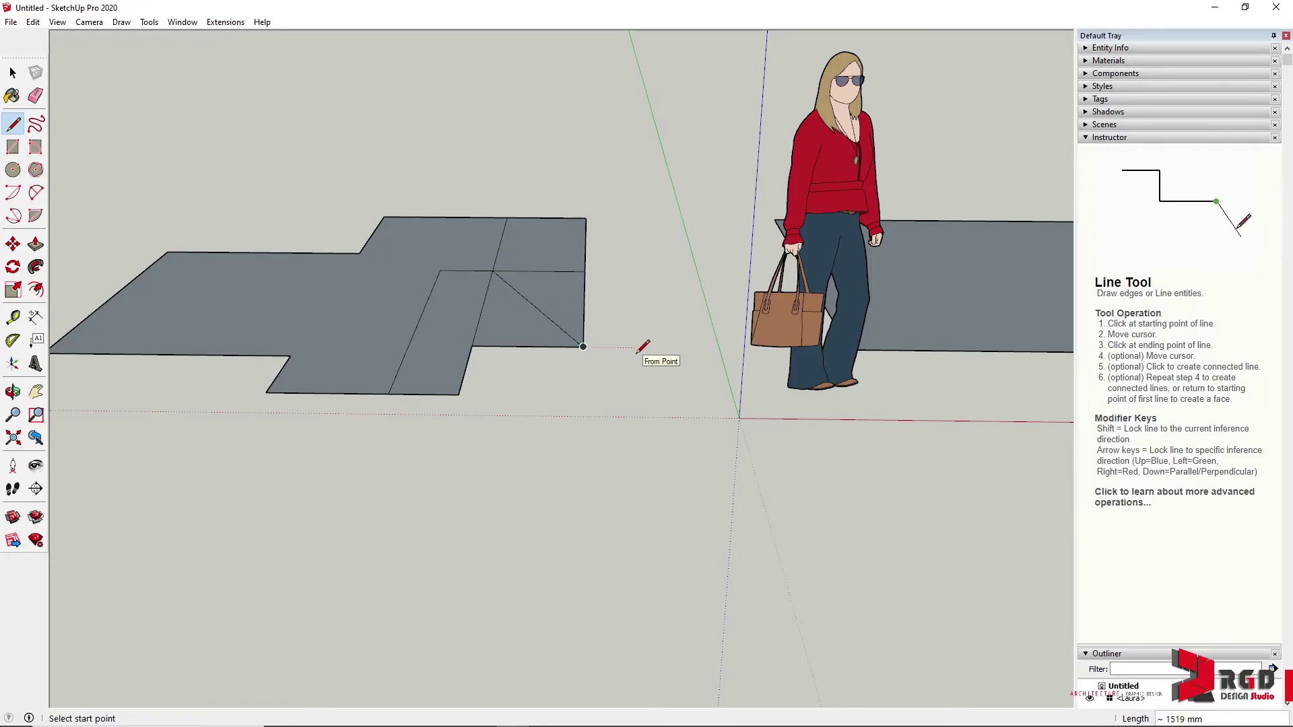
key(space)
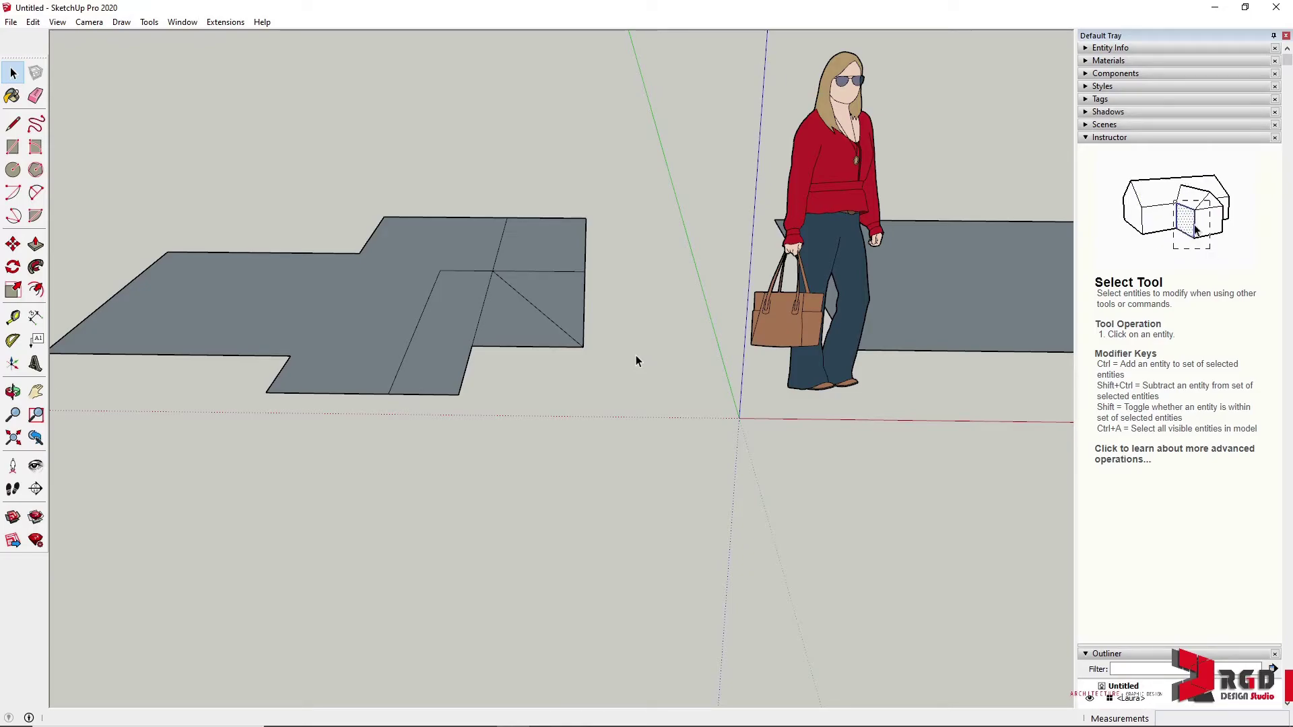
- Split the stepped face's left front edge by drawing a line of about 584 mm over its middle portion
click(12, 125)
click(110, 354)
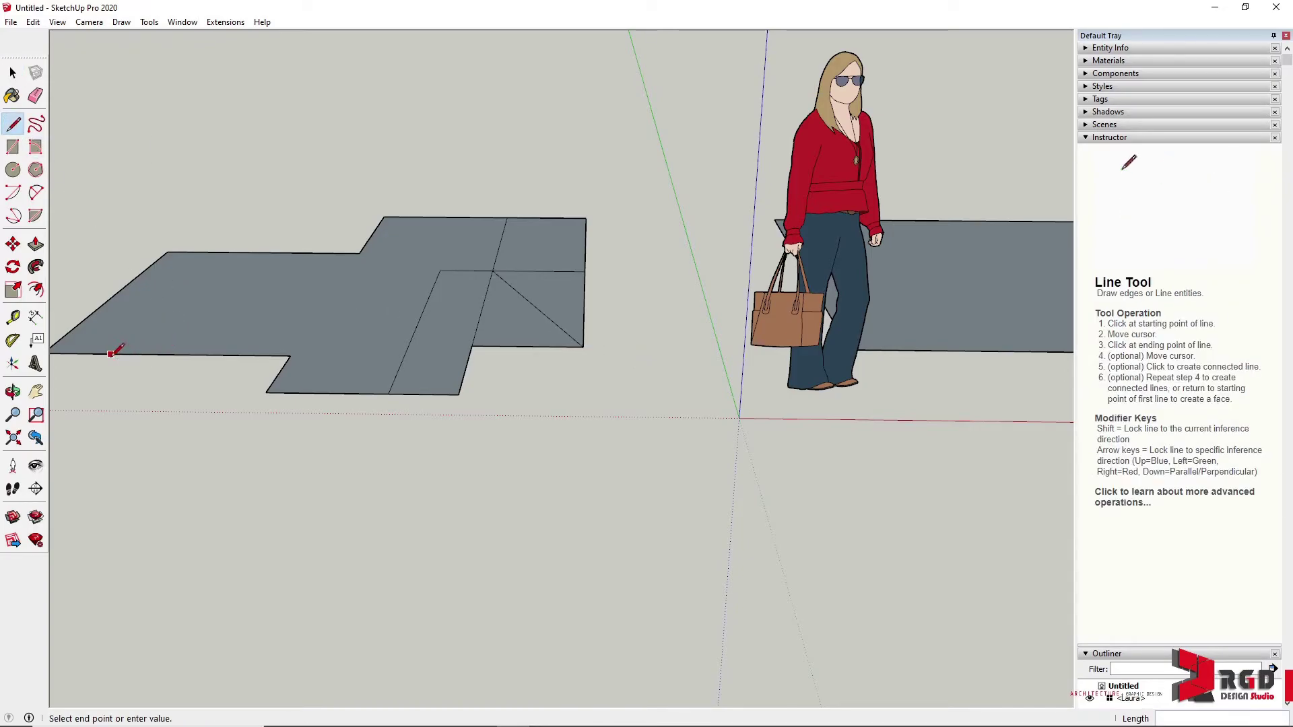
key(Escape)
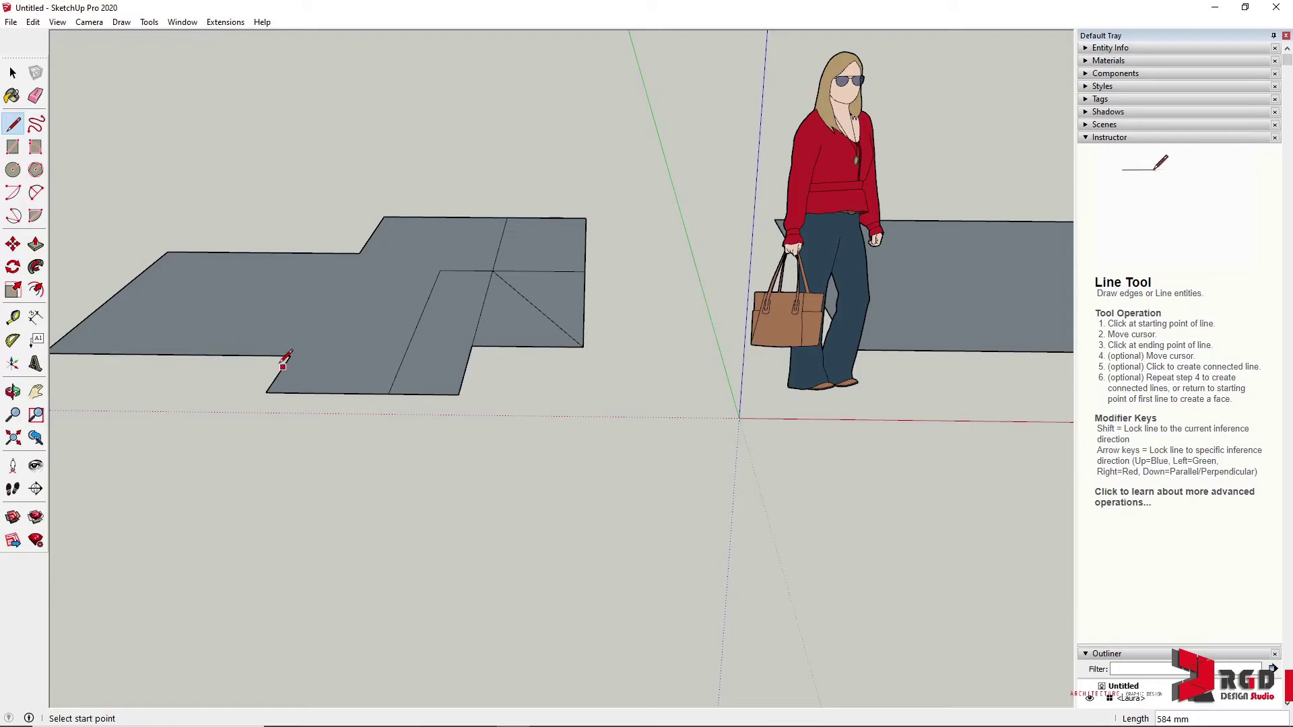
- Select the split front edge's segments one by one to check them, and delete the middle segment
click(13, 72)
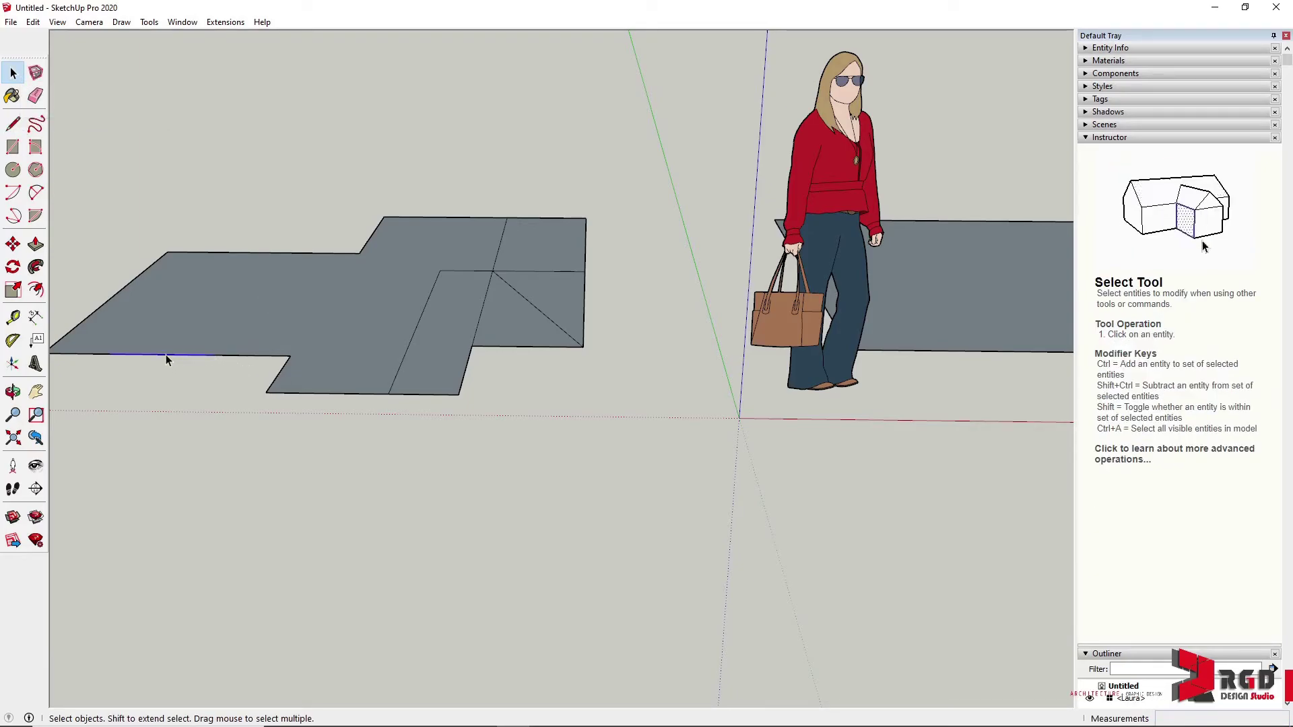
click(248, 360)
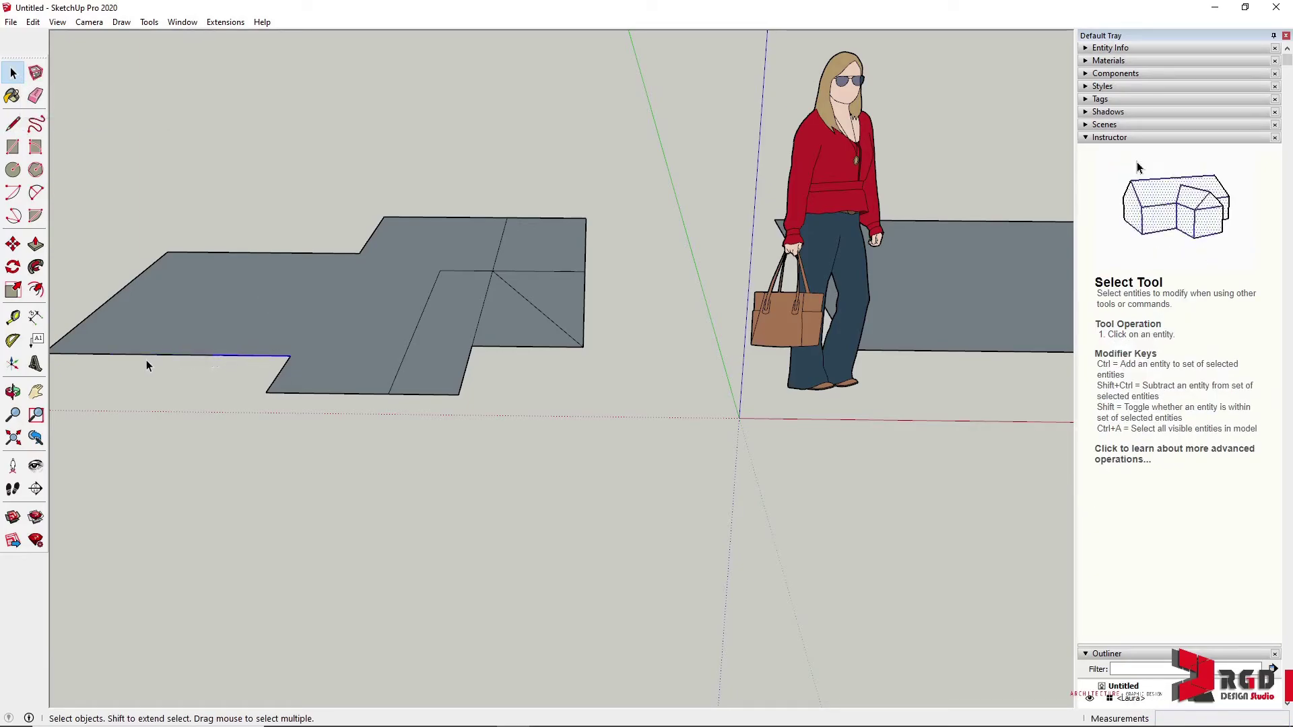
click(91, 347)
click(180, 387)
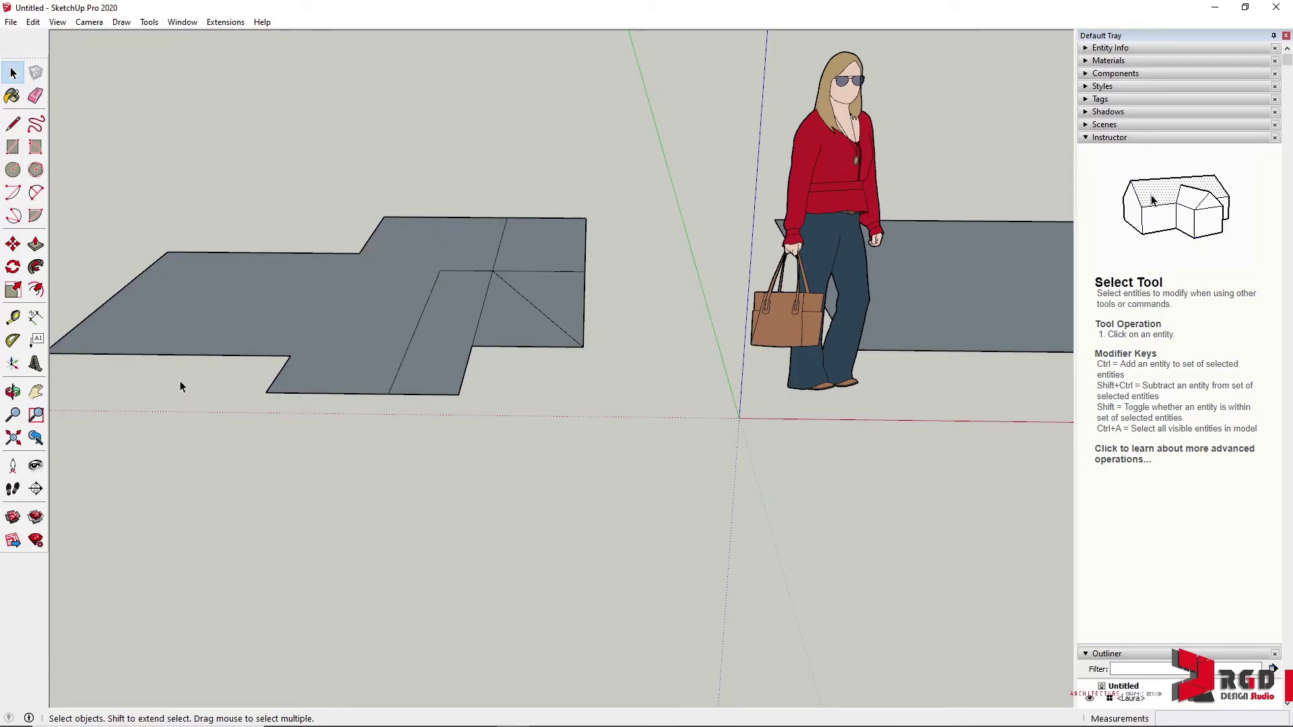
click(83, 354)
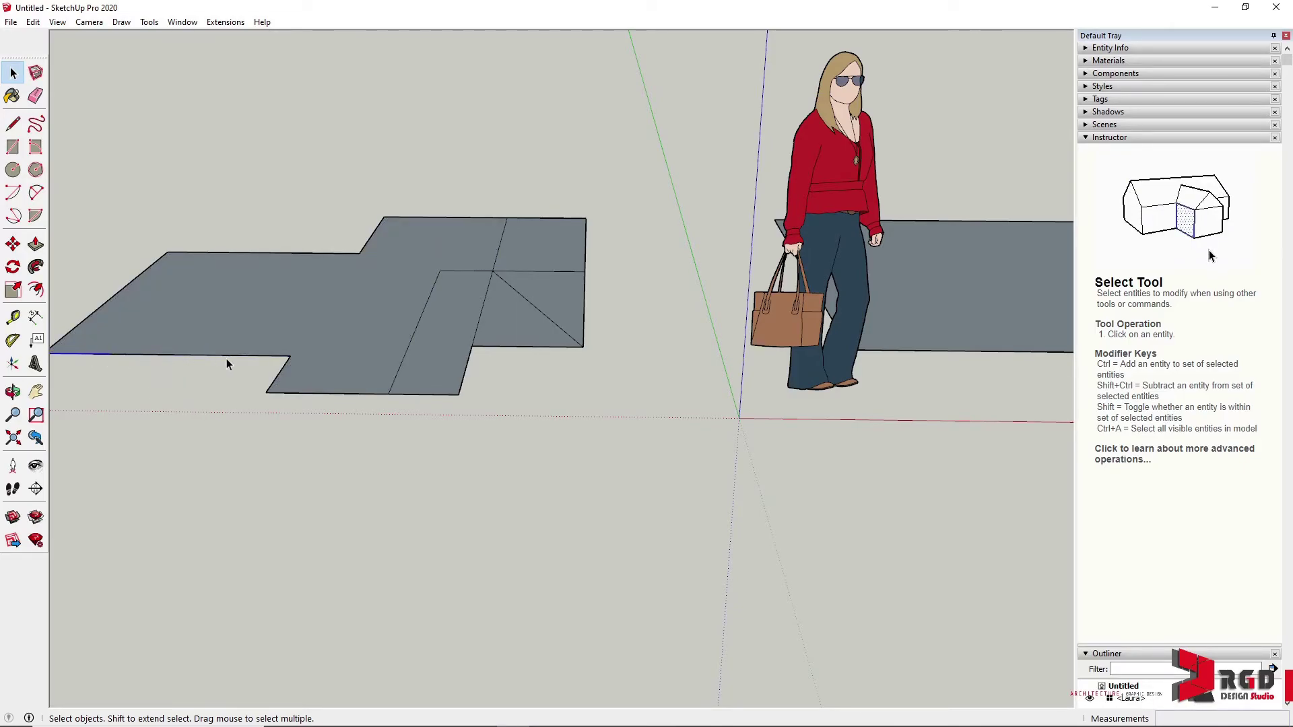
click(171, 355)
key(Delete)
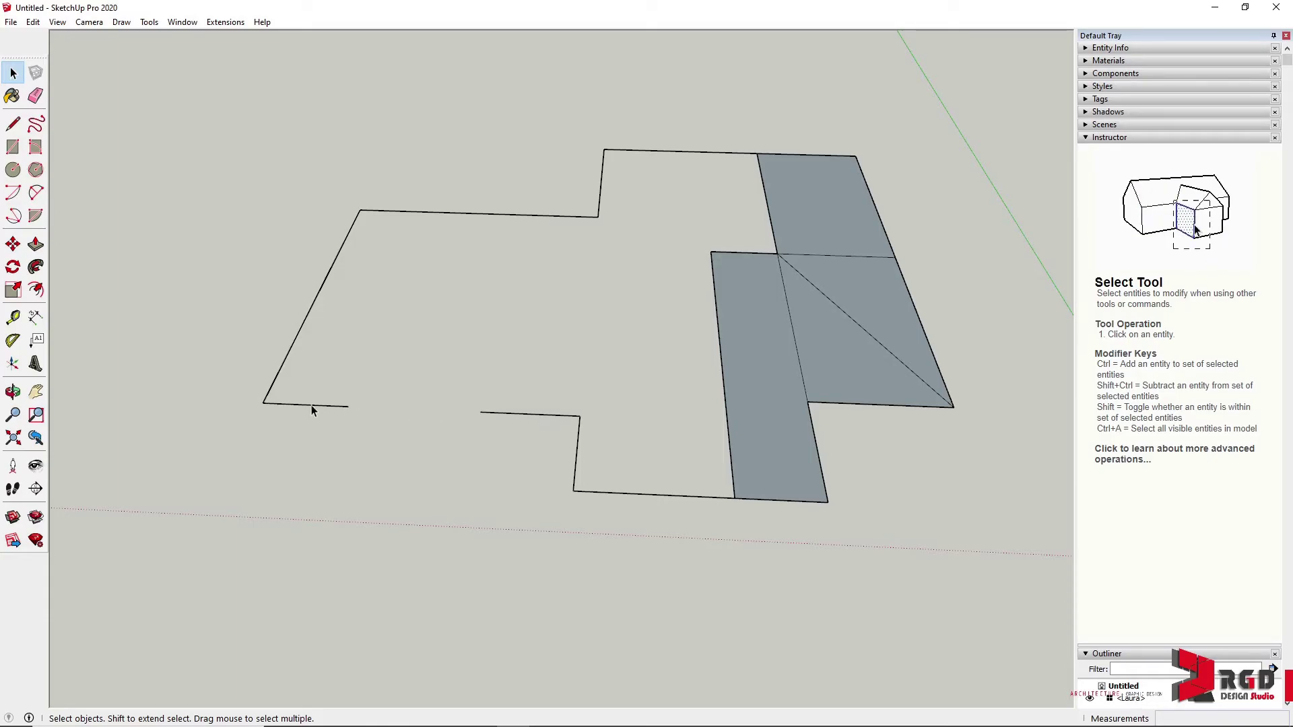
- Close the gap in the stepped face's left front edge with a line of about 1404 mm from the left corner to the inner corner
key(l)
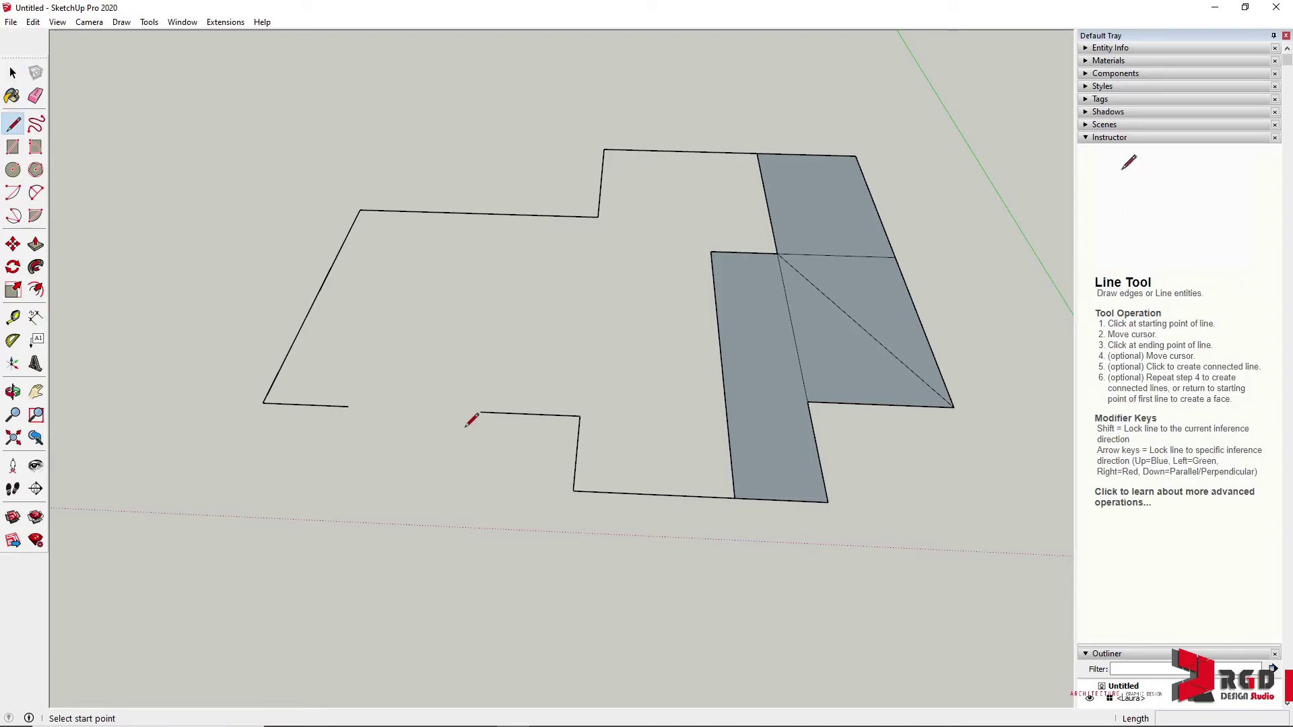
click(263, 402)
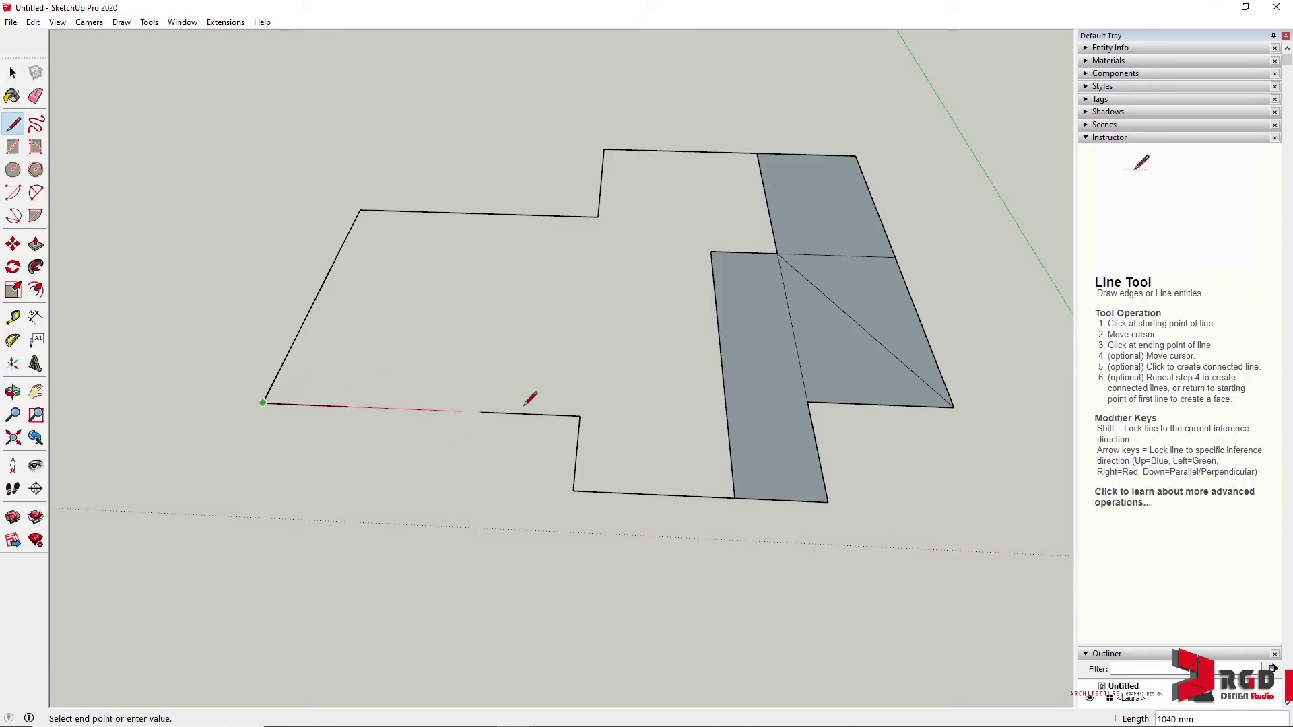
click(580, 416)
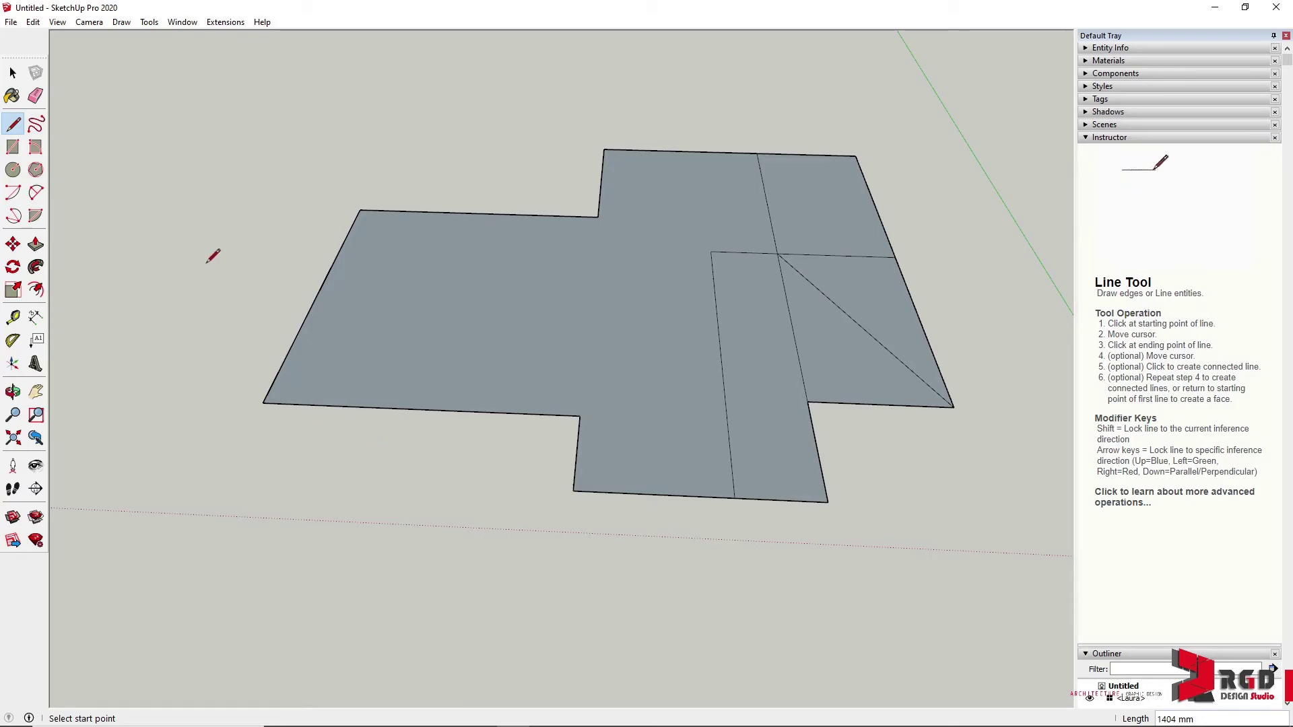
- Select all segments of the left front edge with selection windows and delete them
click(13, 73)
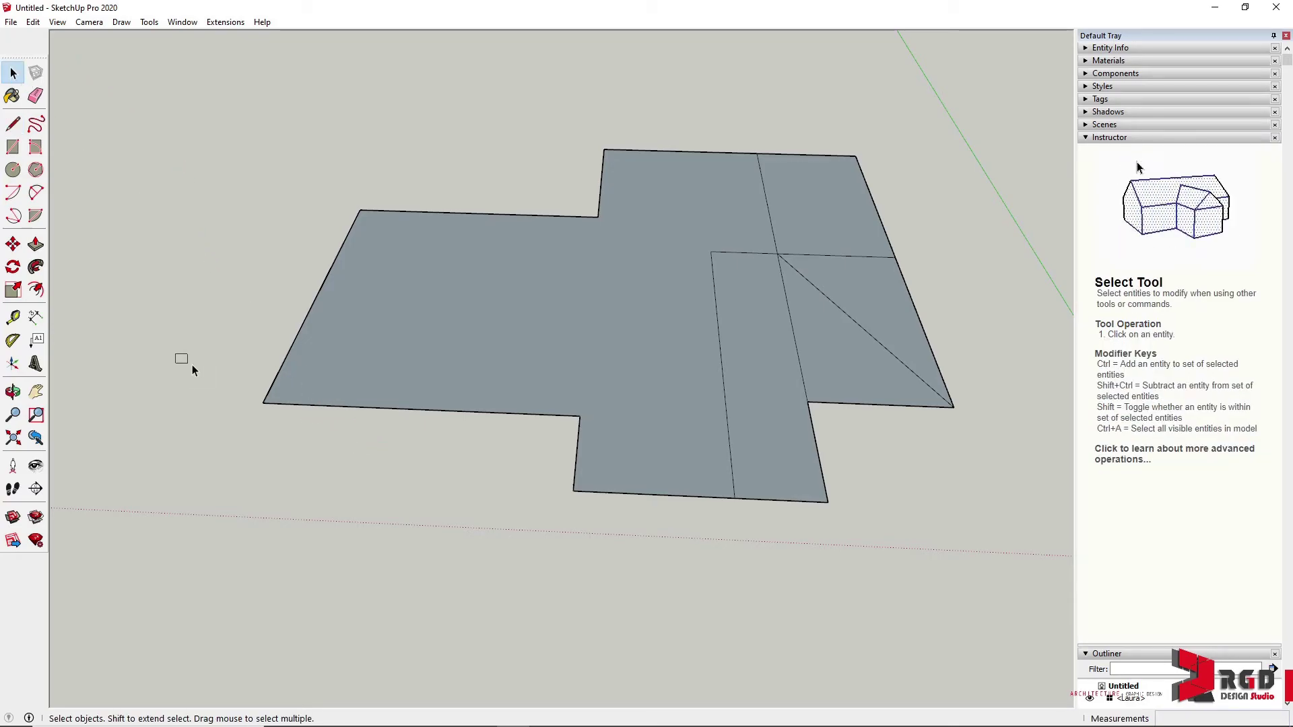
drag(175, 353, 431, 458)
drag(200, 361, 434, 431)
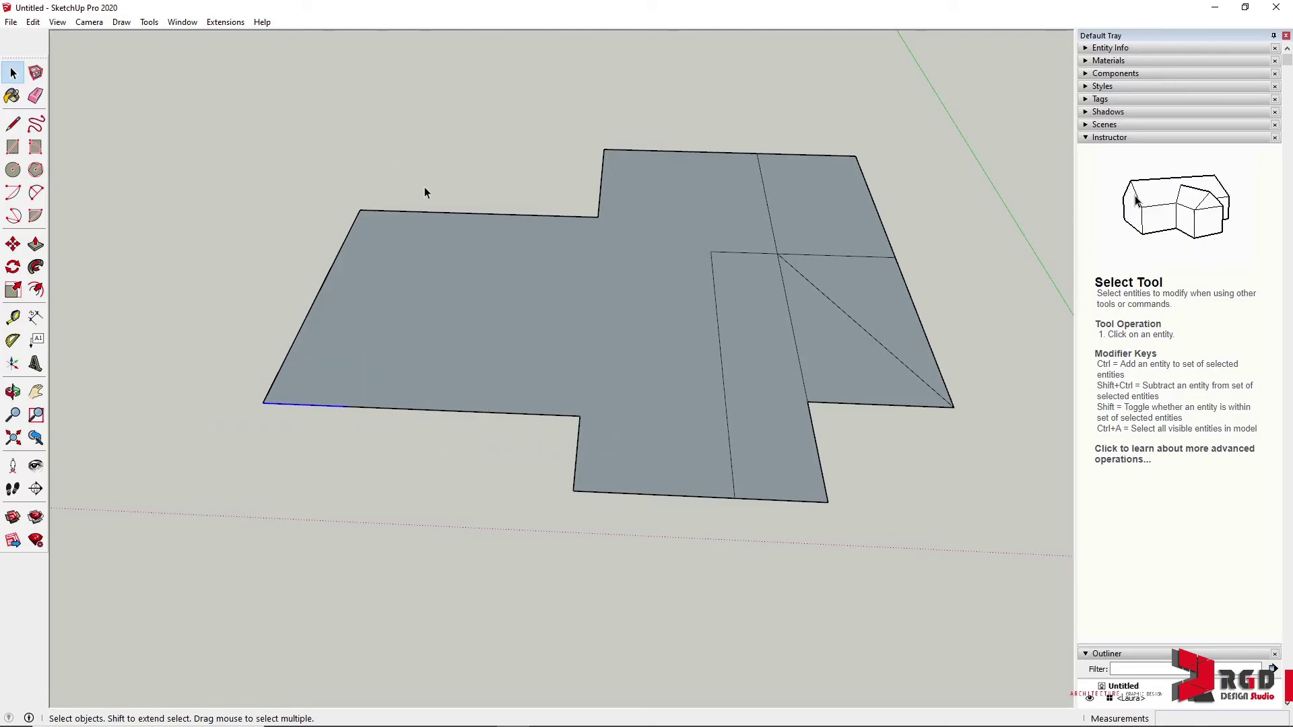
drag(414, 170, 600, 446)
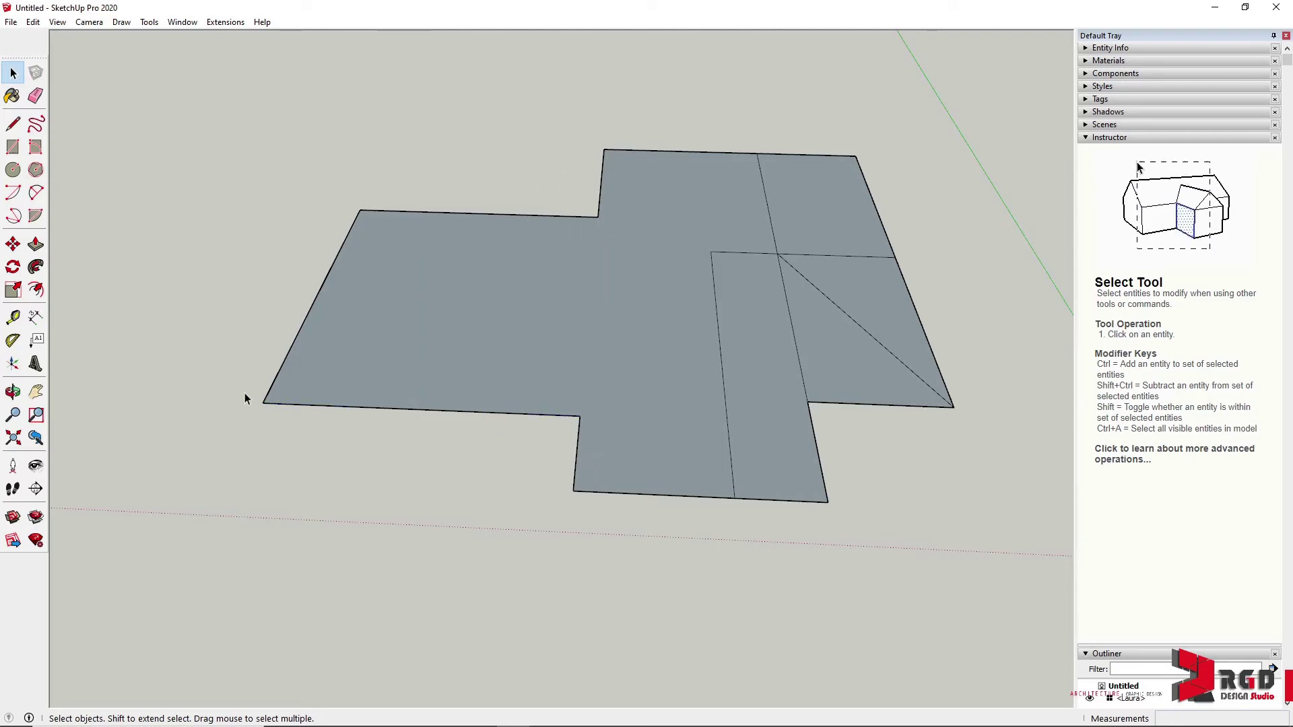
drag(202, 382, 608, 445)
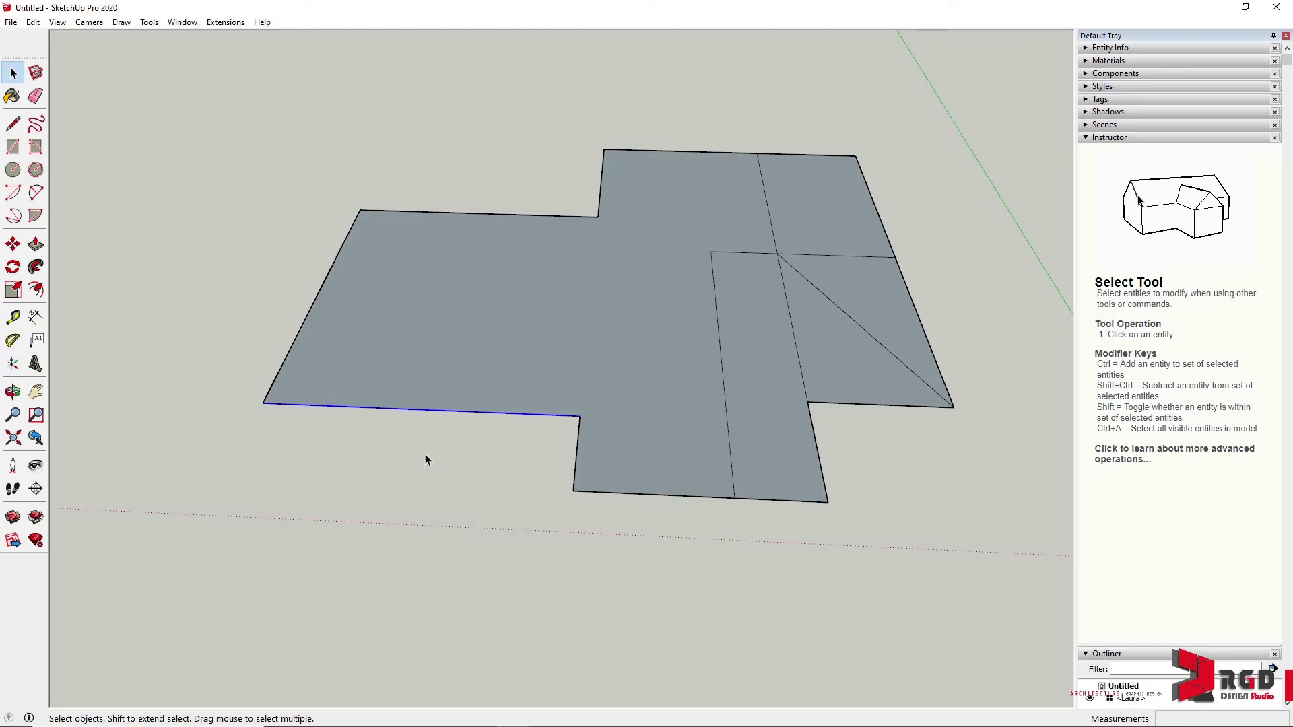
key(Delete)
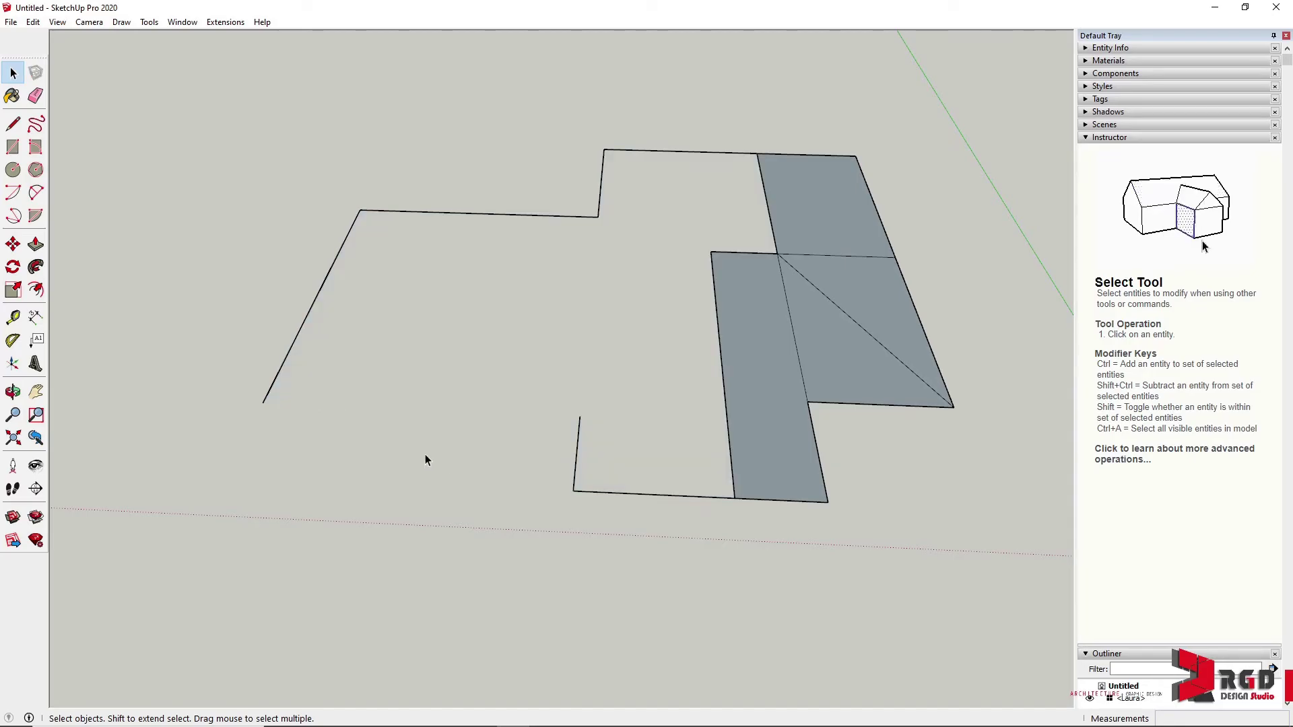
- Redraw the left front edge as one line of about 1404 mm between the open corners to restore the face
key(l)
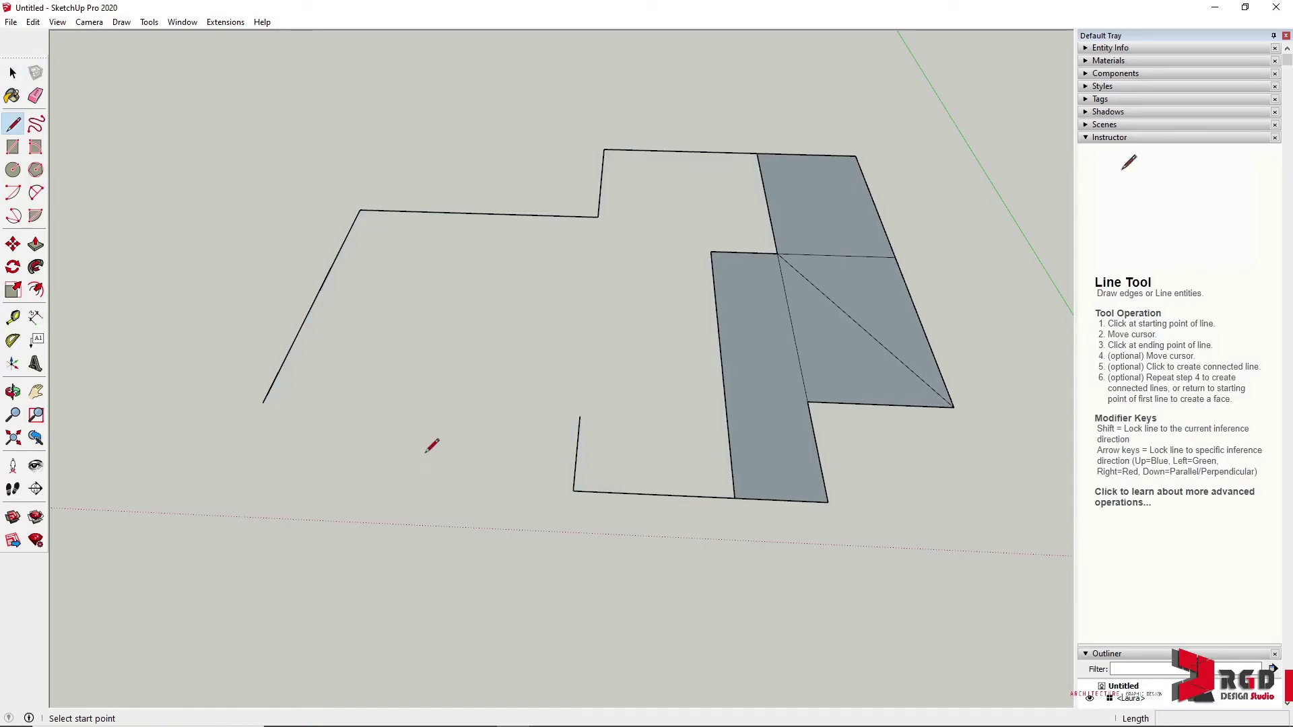
click(263, 403)
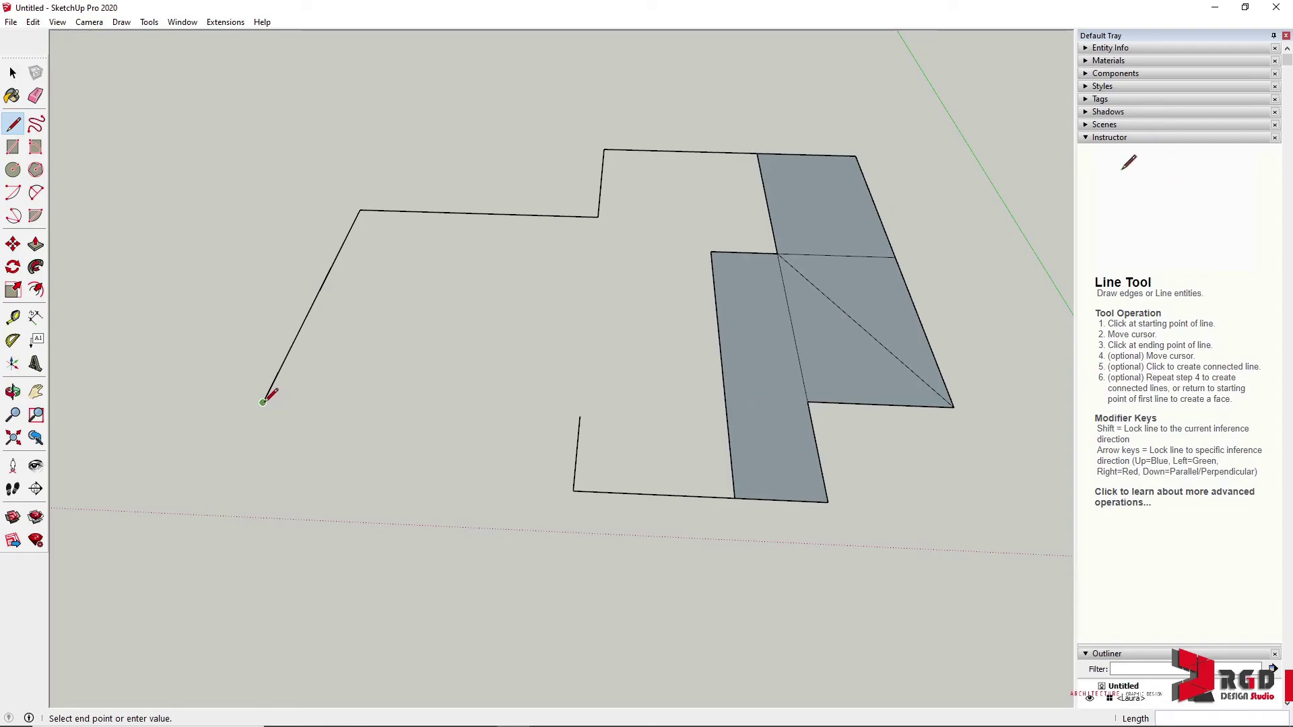
click(580, 415)
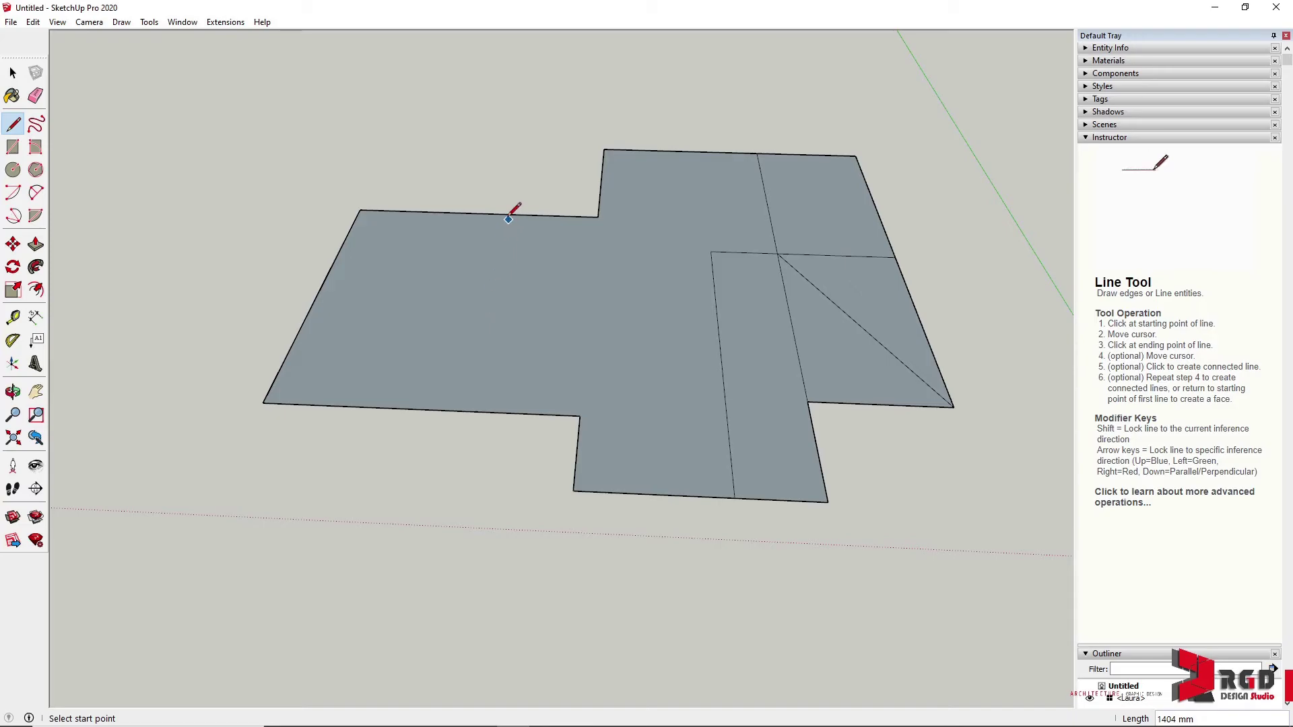
- Divide the left part with a line of about 1931 mm between its back and front edge midpoints, and select the resulting edges and faces to check them
click(478, 214)
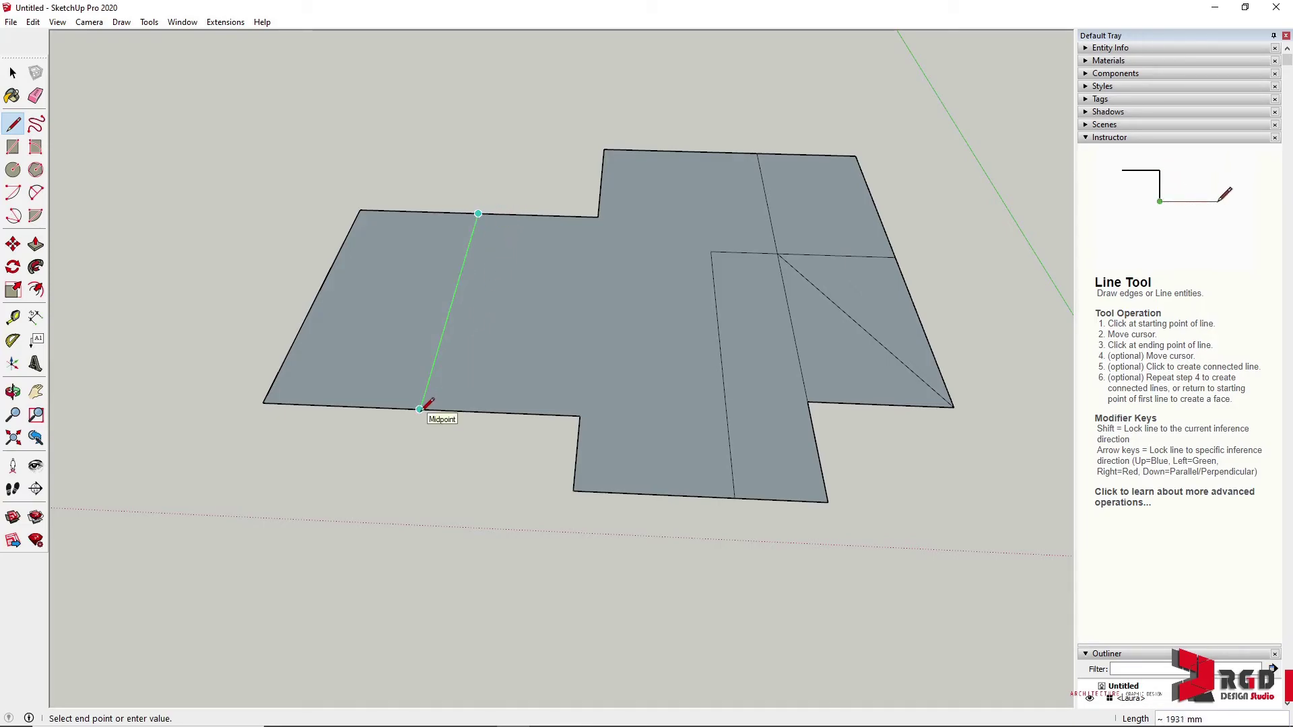
click(420, 409)
click(13, 72)
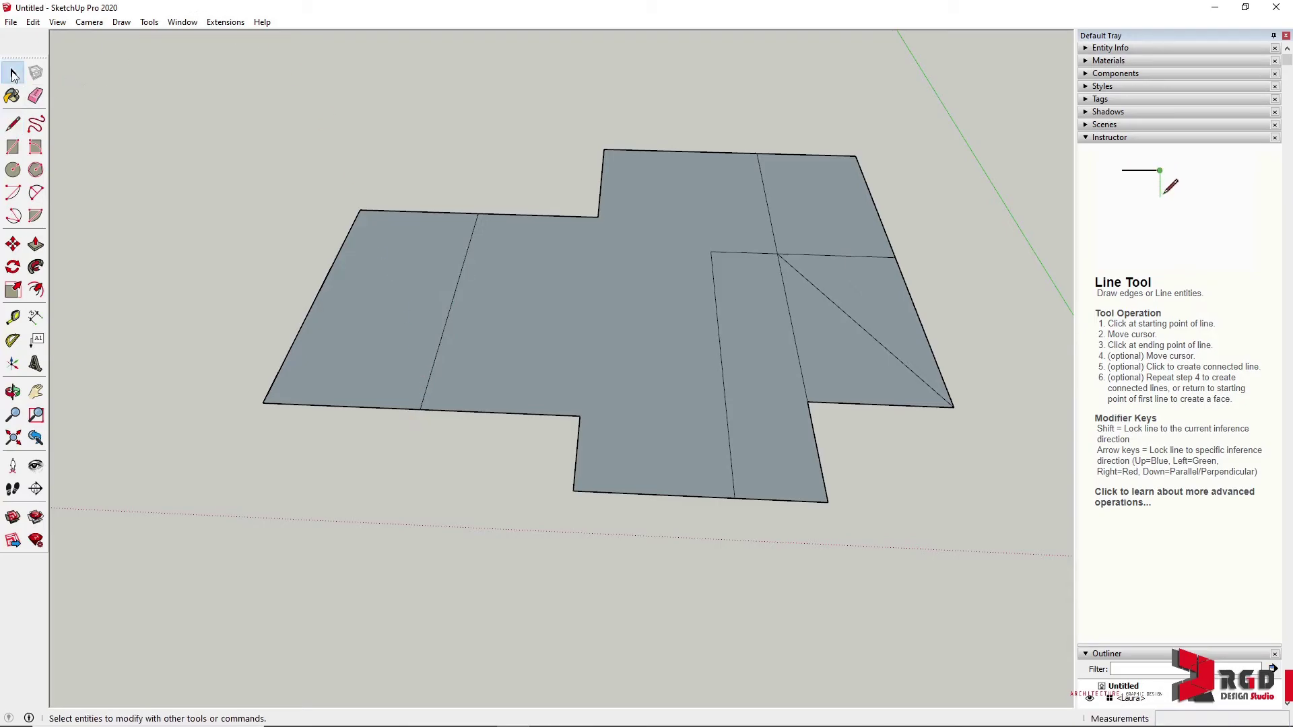
click(338, 407)
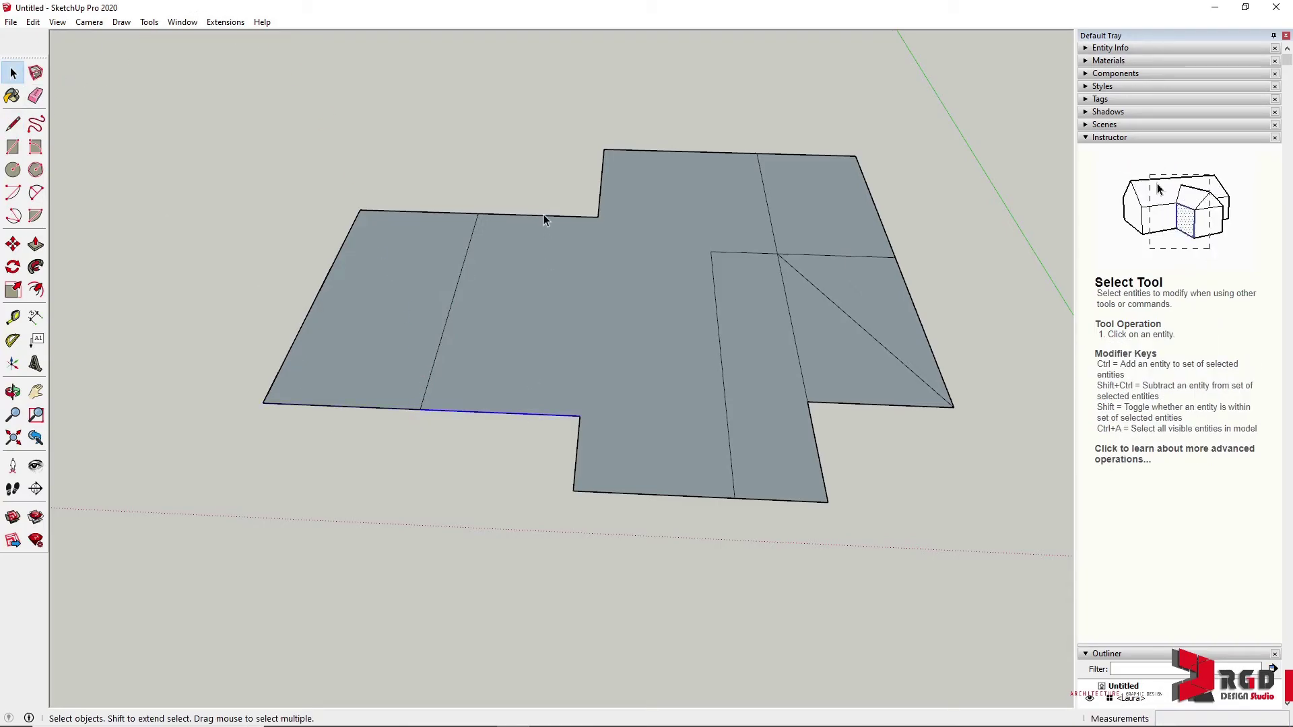
click(540, 295)
click(400, 302)
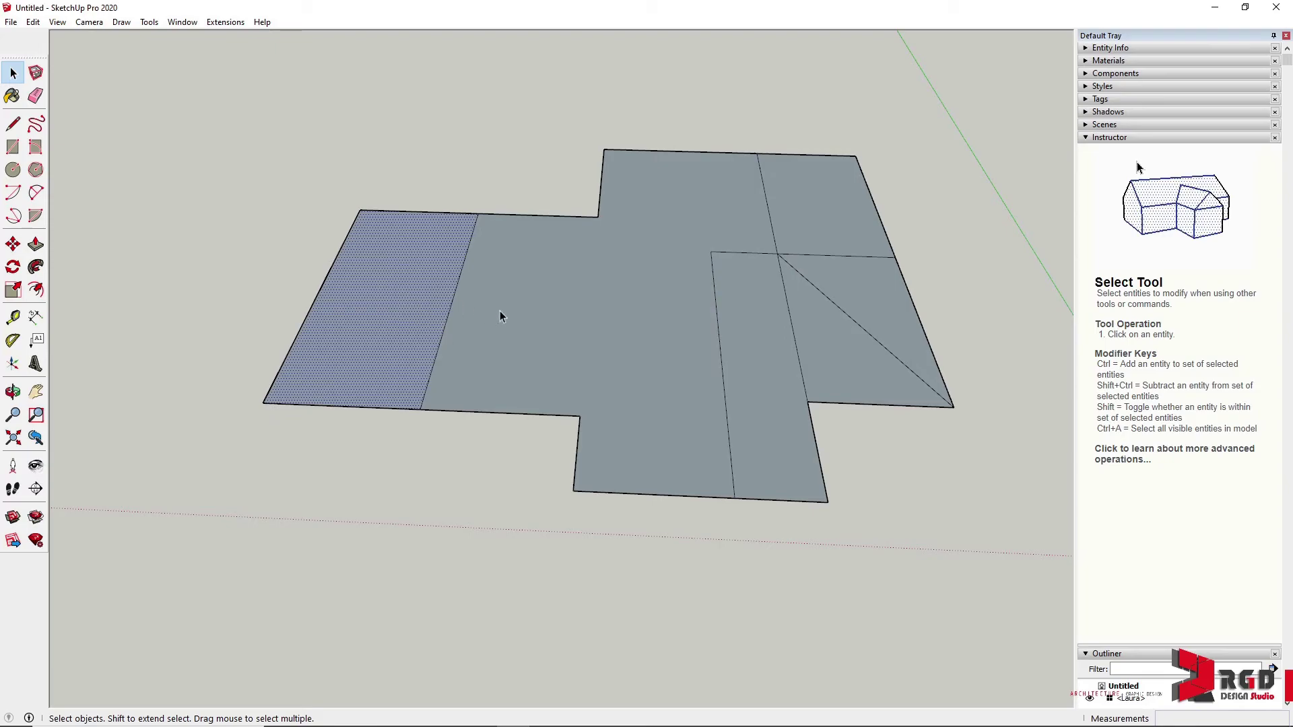
click(542, 318)
- Draw a line of about 2041 mm from the left edge's midpoint across the face to the inner dividing line
click(13, 123)
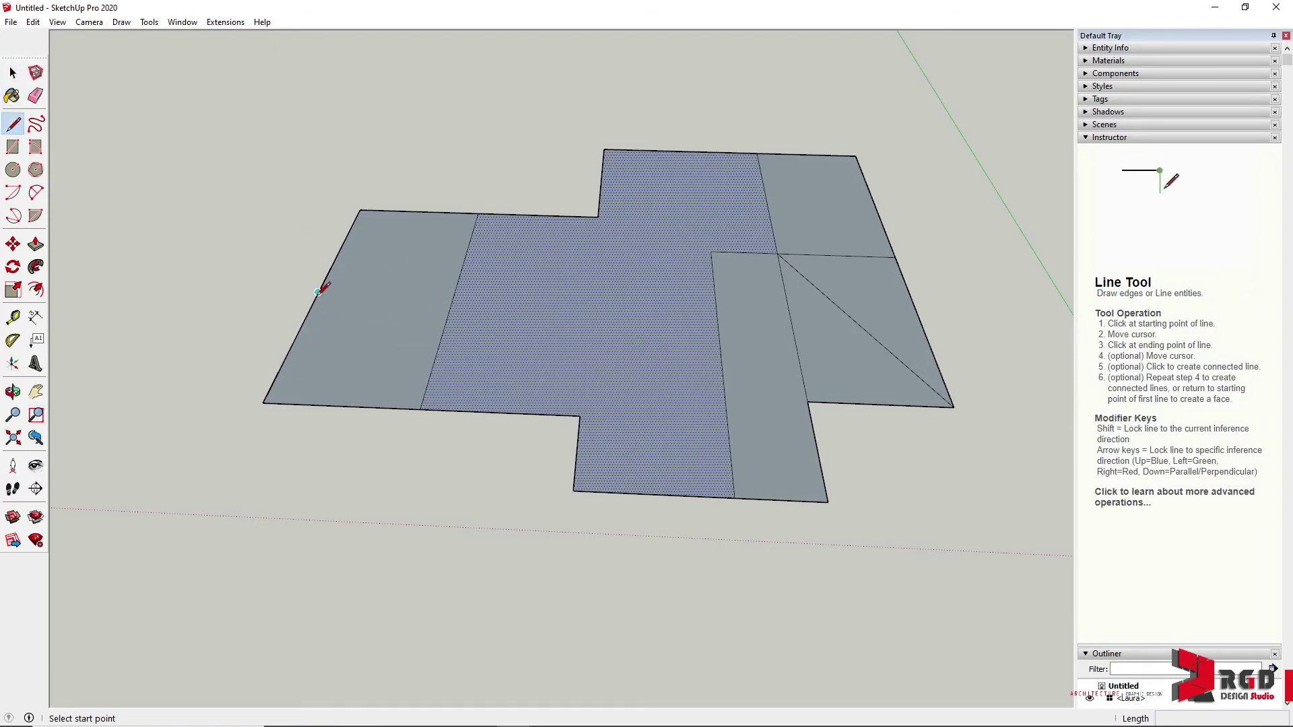
click(317, 292)
click(716, 306)
- Select the crossing lines' segments and the faces around them one by one to examine how they are divided
click(15, 74)
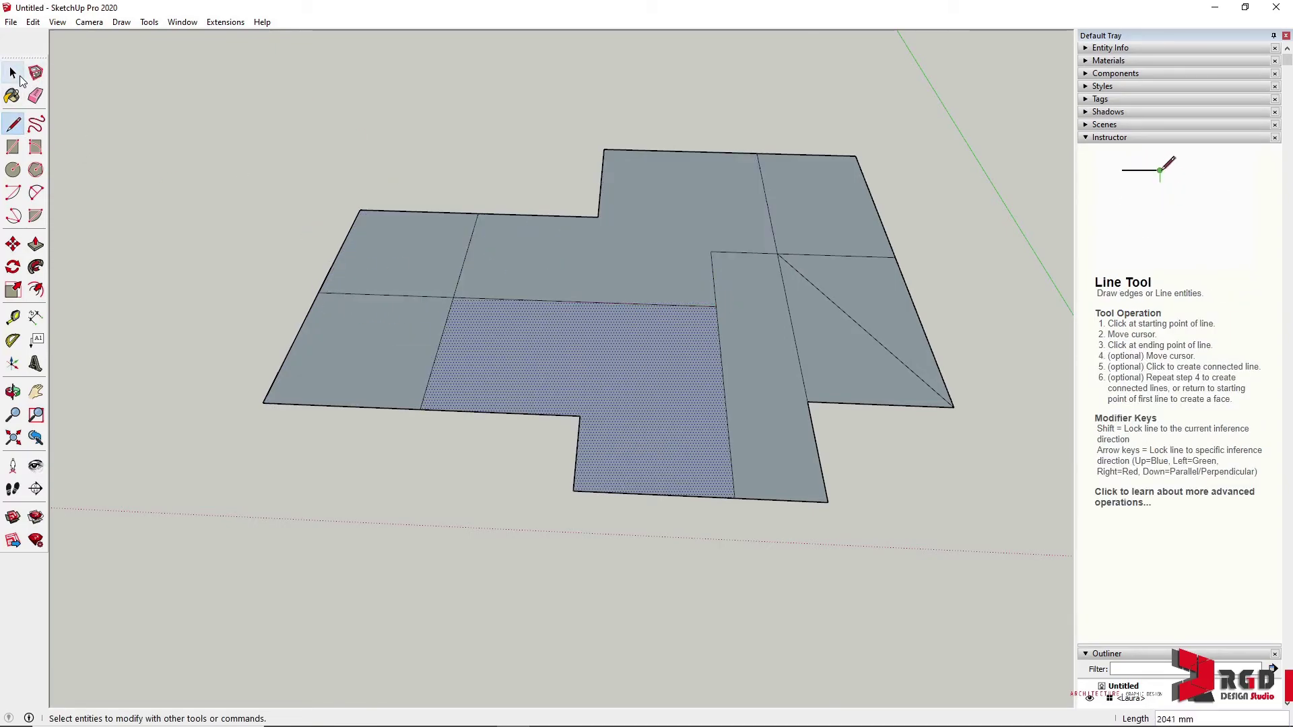
click(378, 323)
click(491, 331)
click(412, 297)
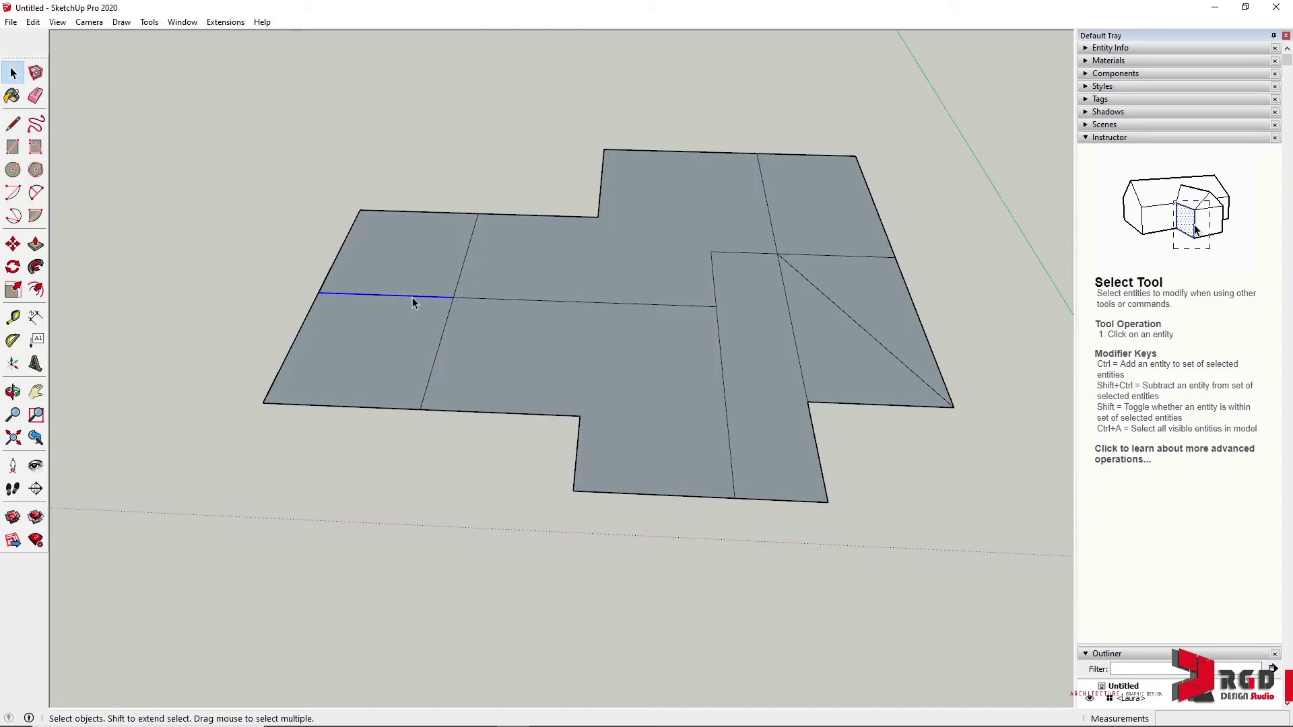
click(440, 343)
click(502, 300)
click(467, 252)
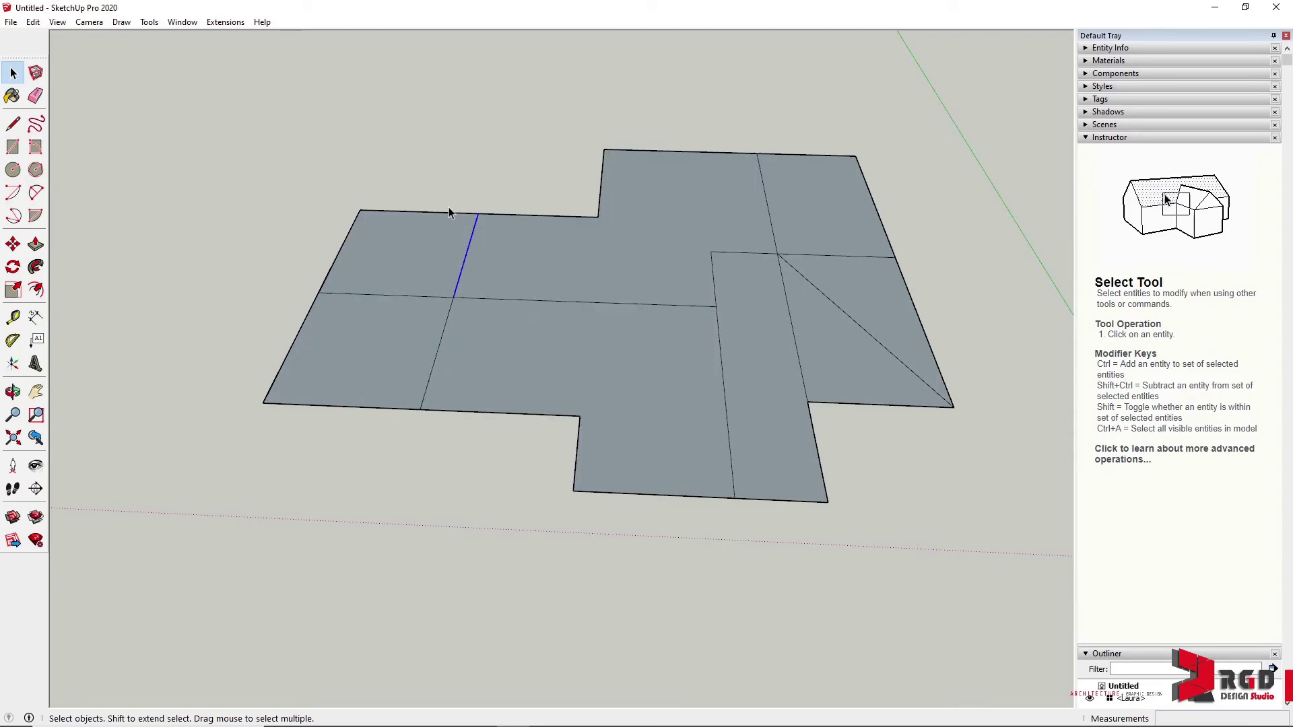
- Erase the rear segment of the left part's midpoint dividing line, and select the merged face to check it
key(e)
click(465, 255)
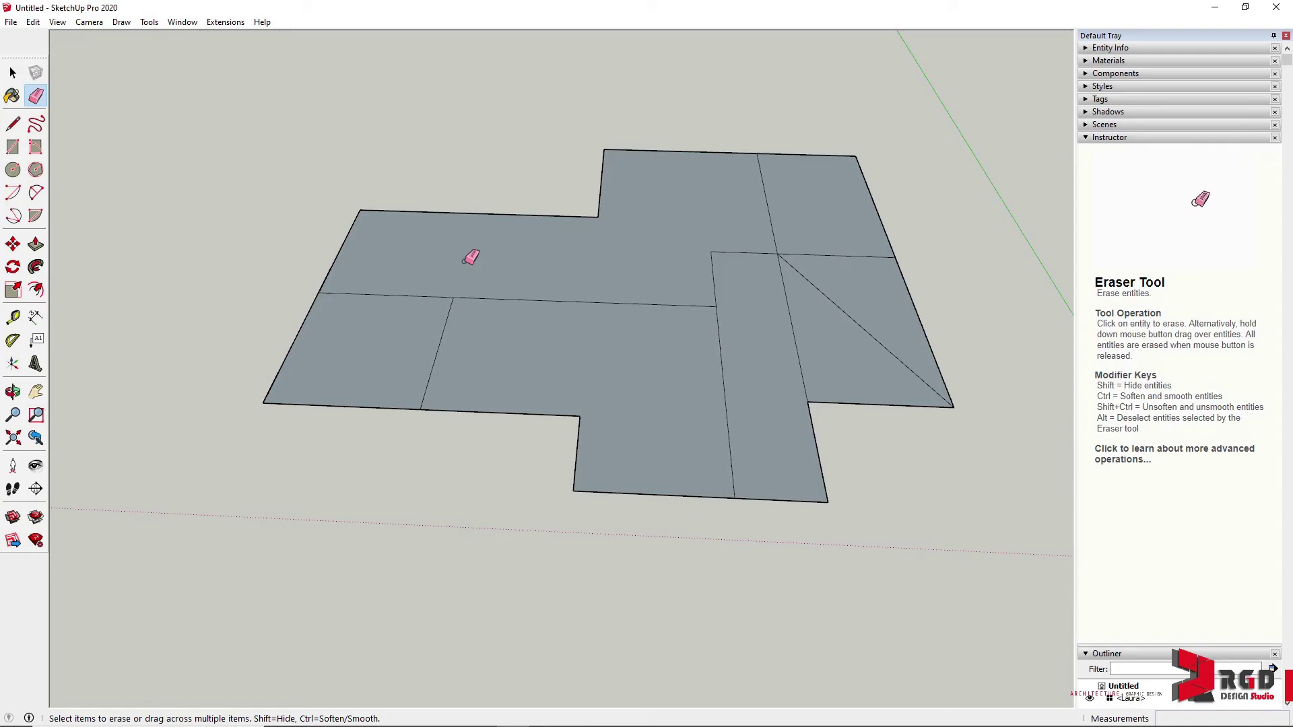
key(space)
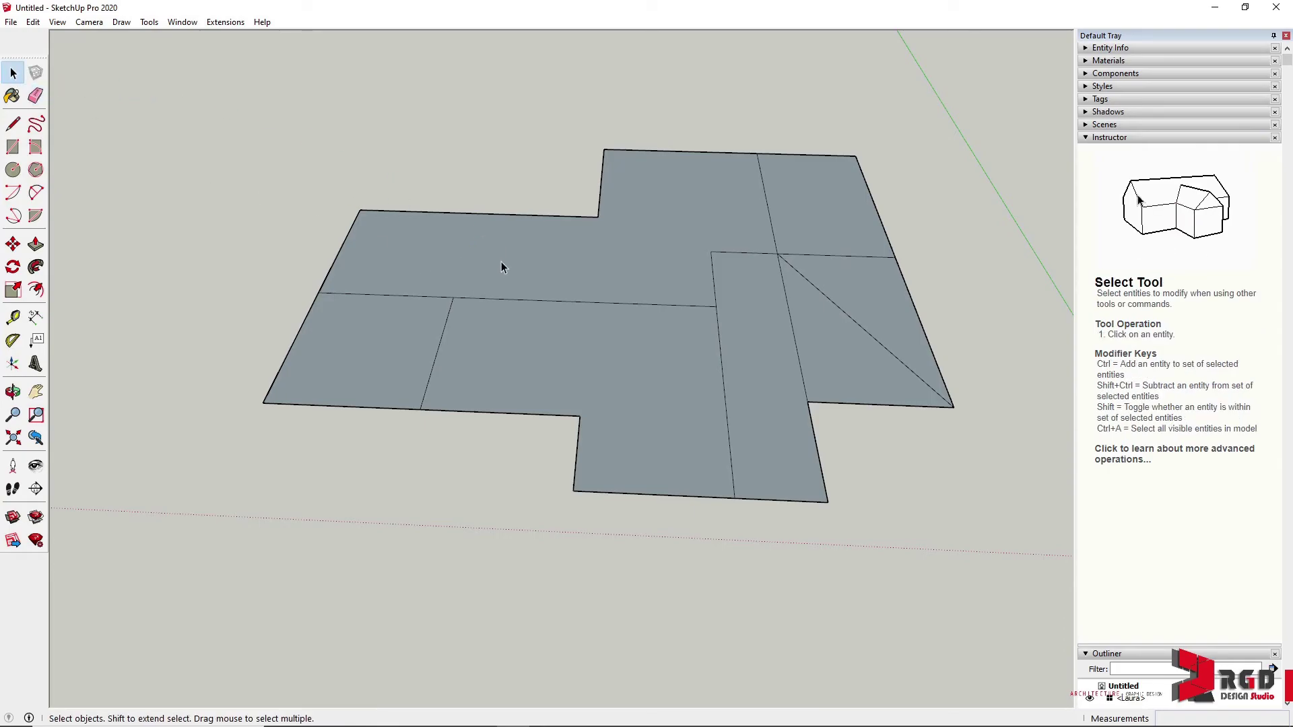
click(501, 267)
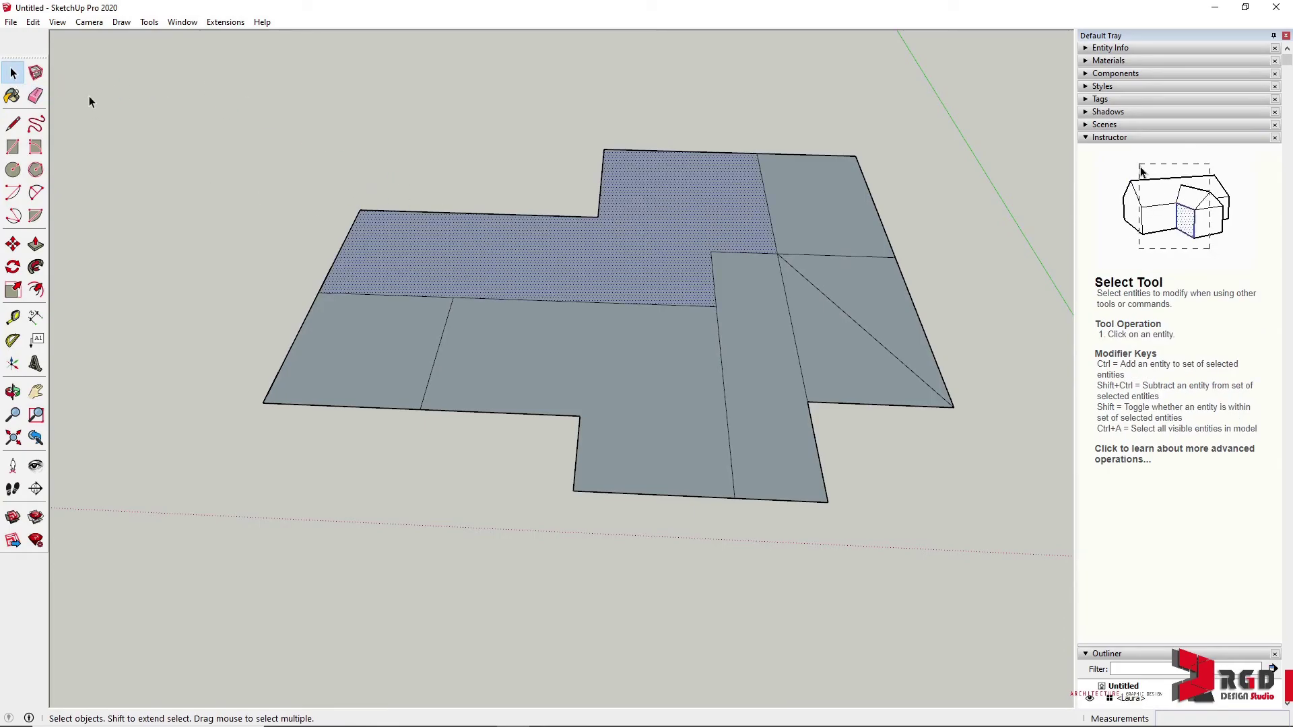
- Erase the diagonal and the other dividing lines in the right and rear parts, keeping the inner line that runs to the front edge
click(35, 97)
mouse_move(847, 305)
mouse_down()
mouse_move(856, 255)
mouse_move(823, 226)
mouse_up()
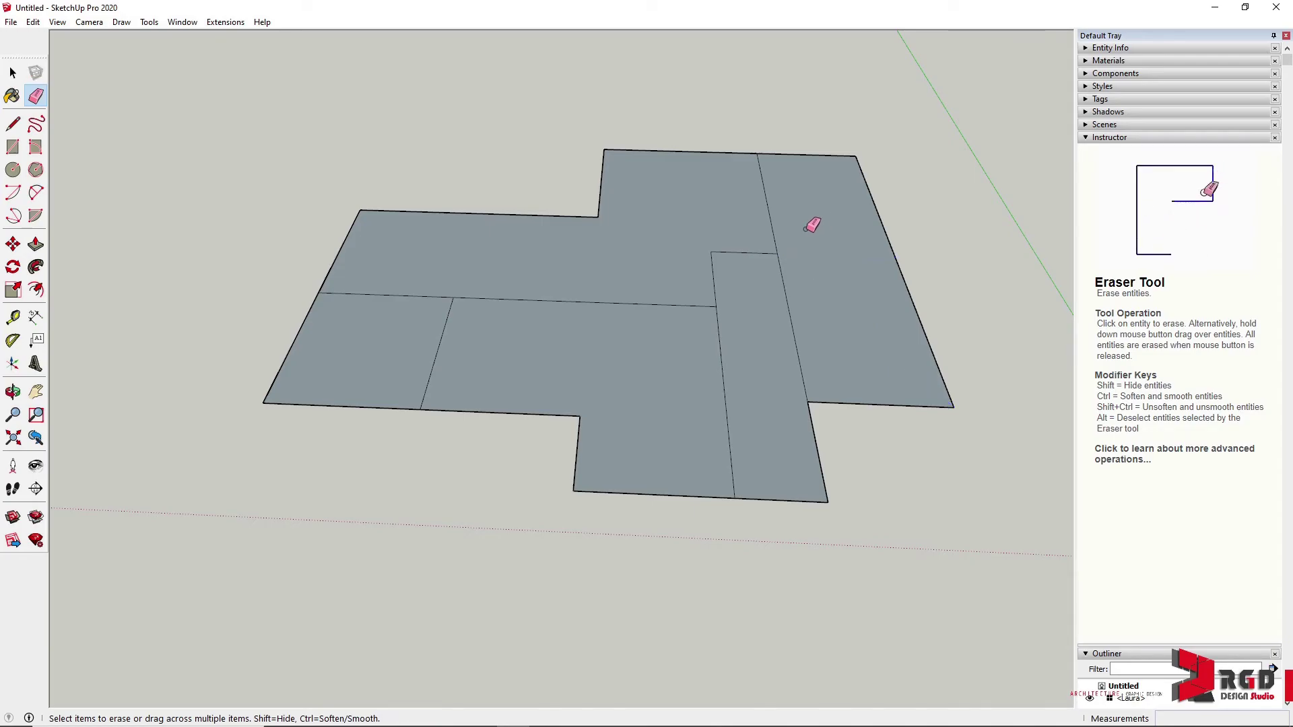
mouse_move(773, 230)
mouse_down()
mouse_move(713, 292)
mouse_move(794, 313)
mouse_move(837, 284)
mouse_up()
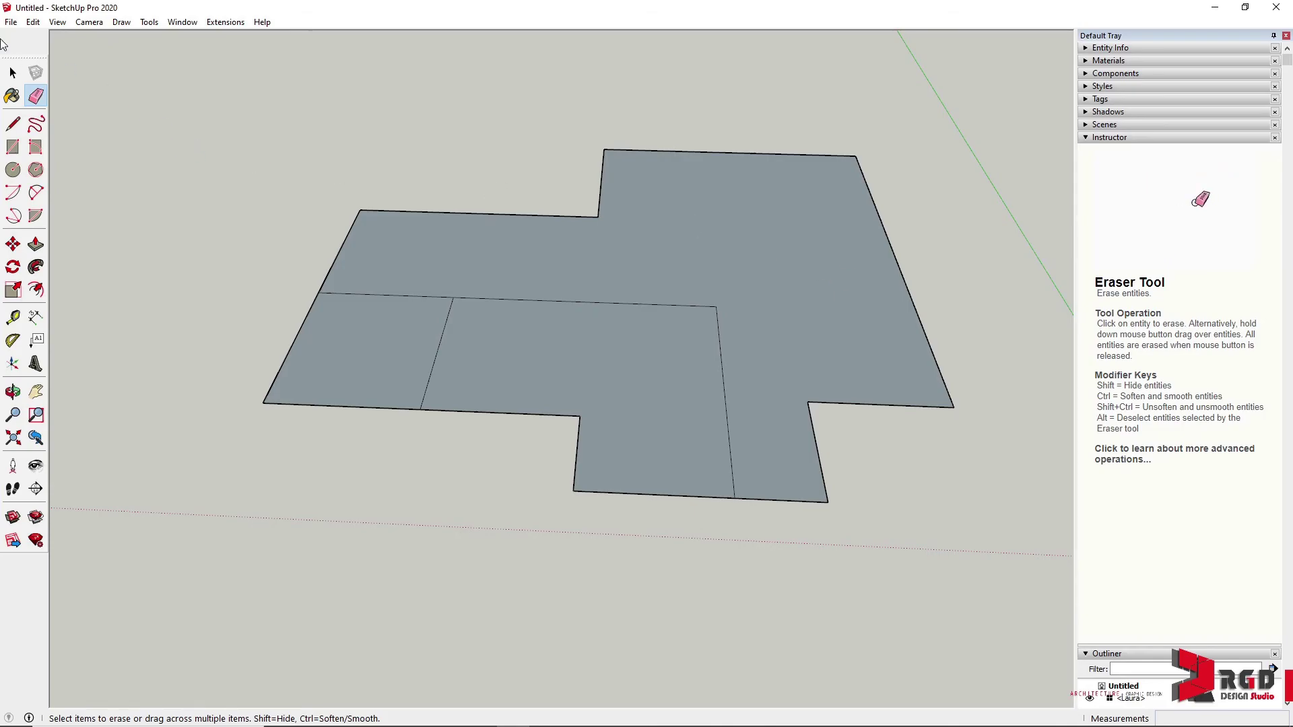
- From the inner back corner, draw a line forward to the long dividing line and another of about 1637 mm across to the right edge
click(12, 73)
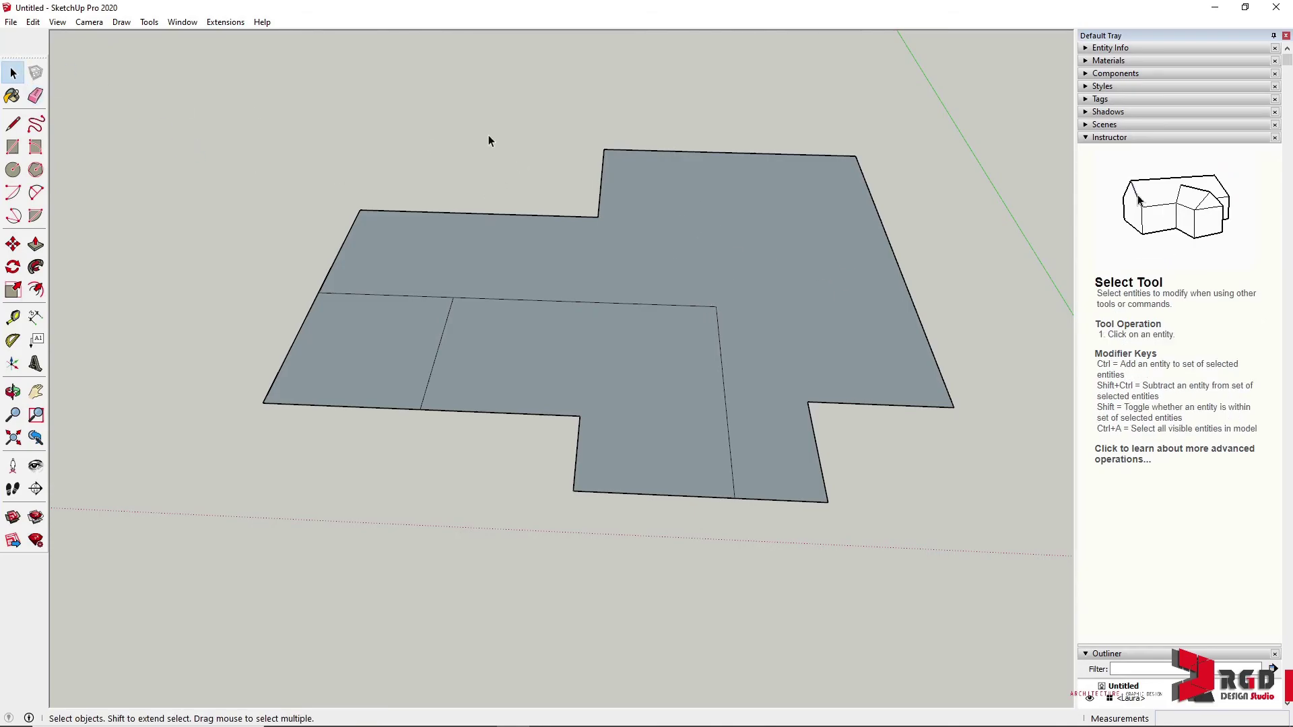
click(12, 123)
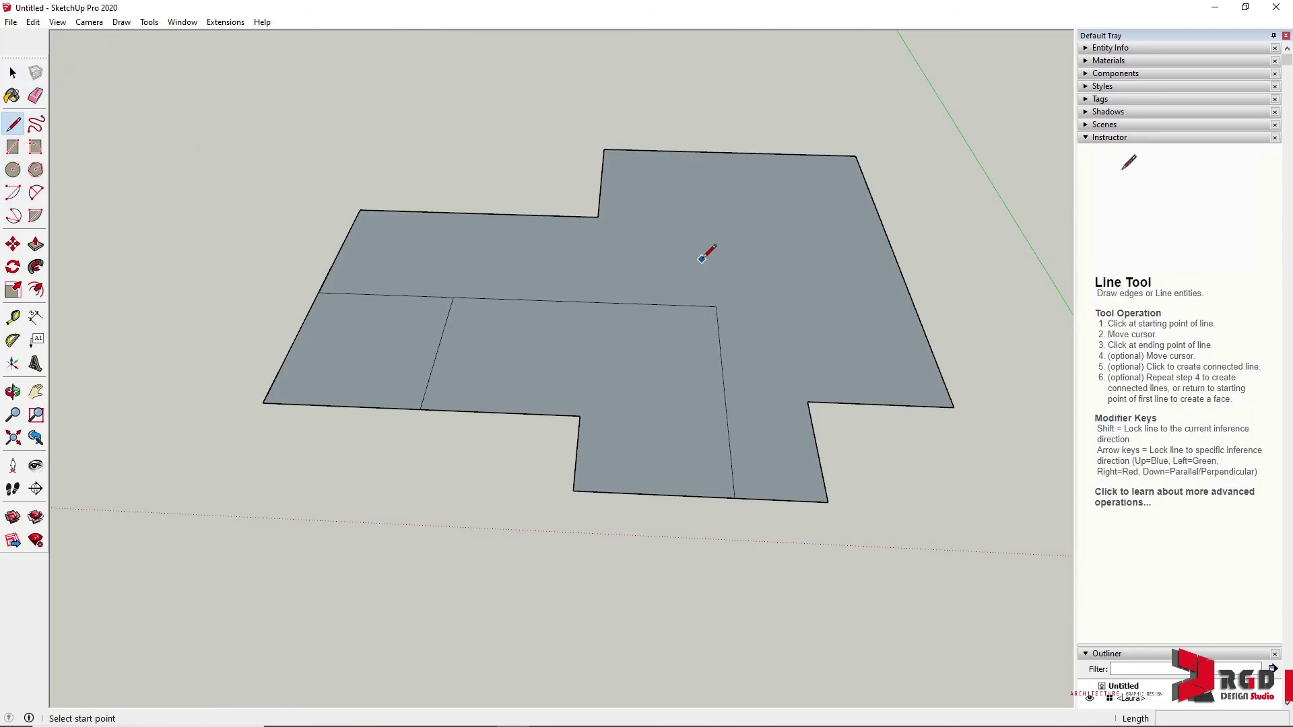
click(597, 216)
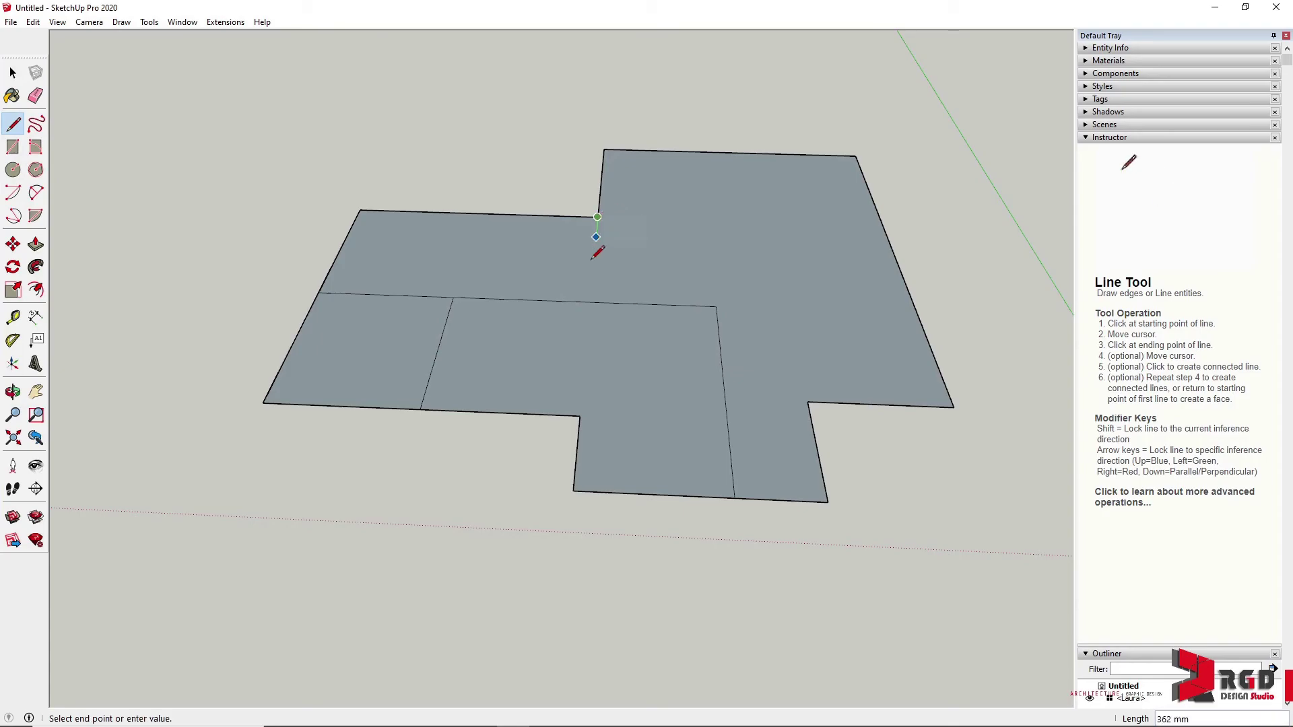
click(590, 302)
click(597, 216)
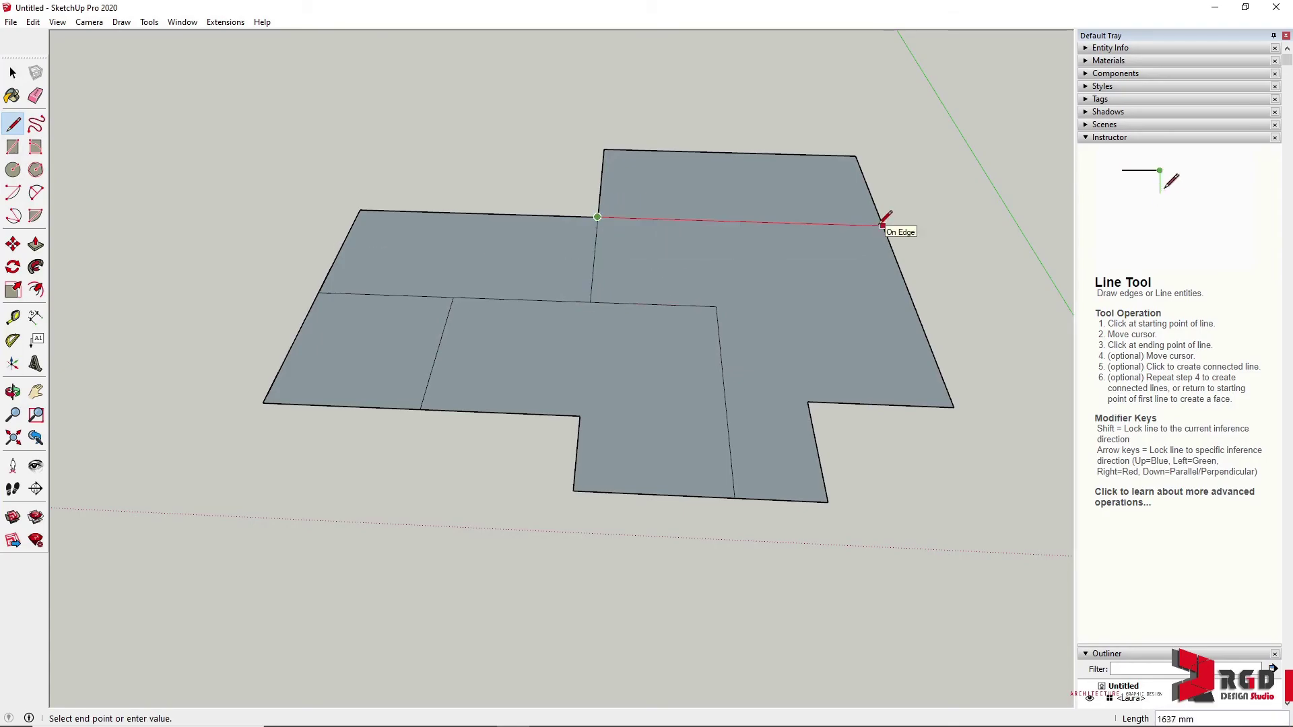
click(883, 226)
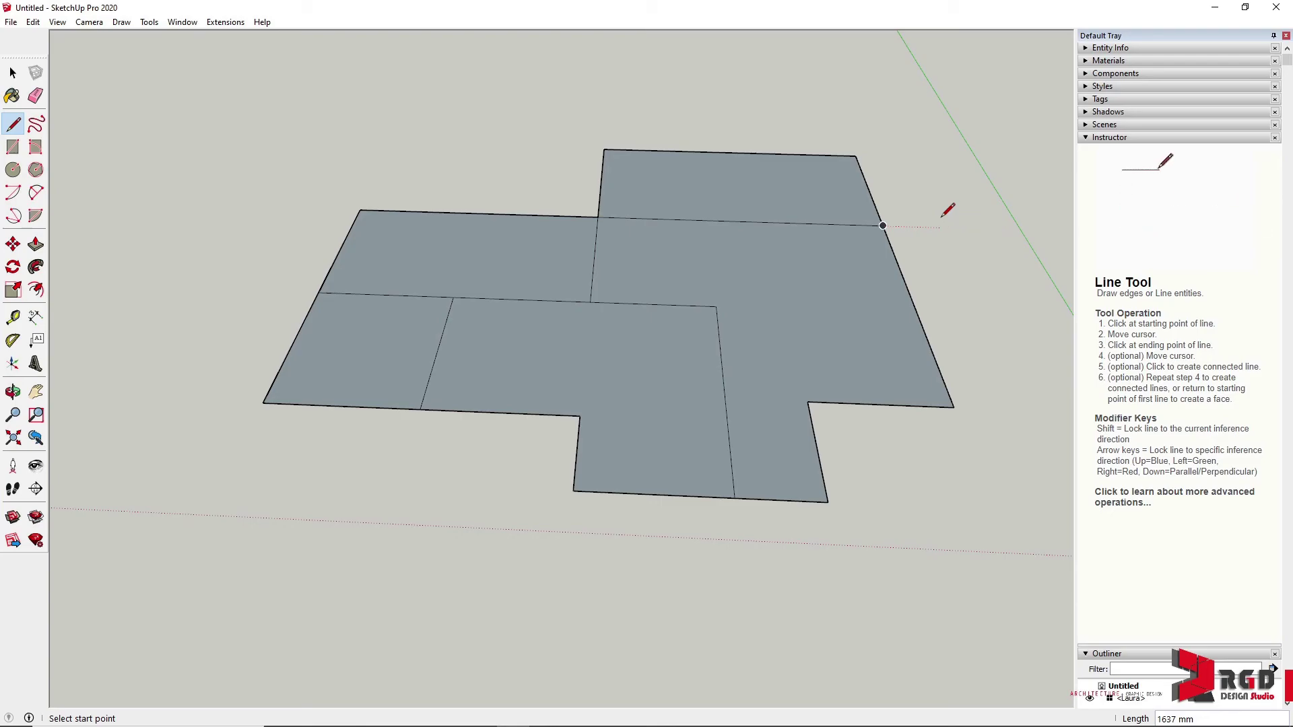
key(space)
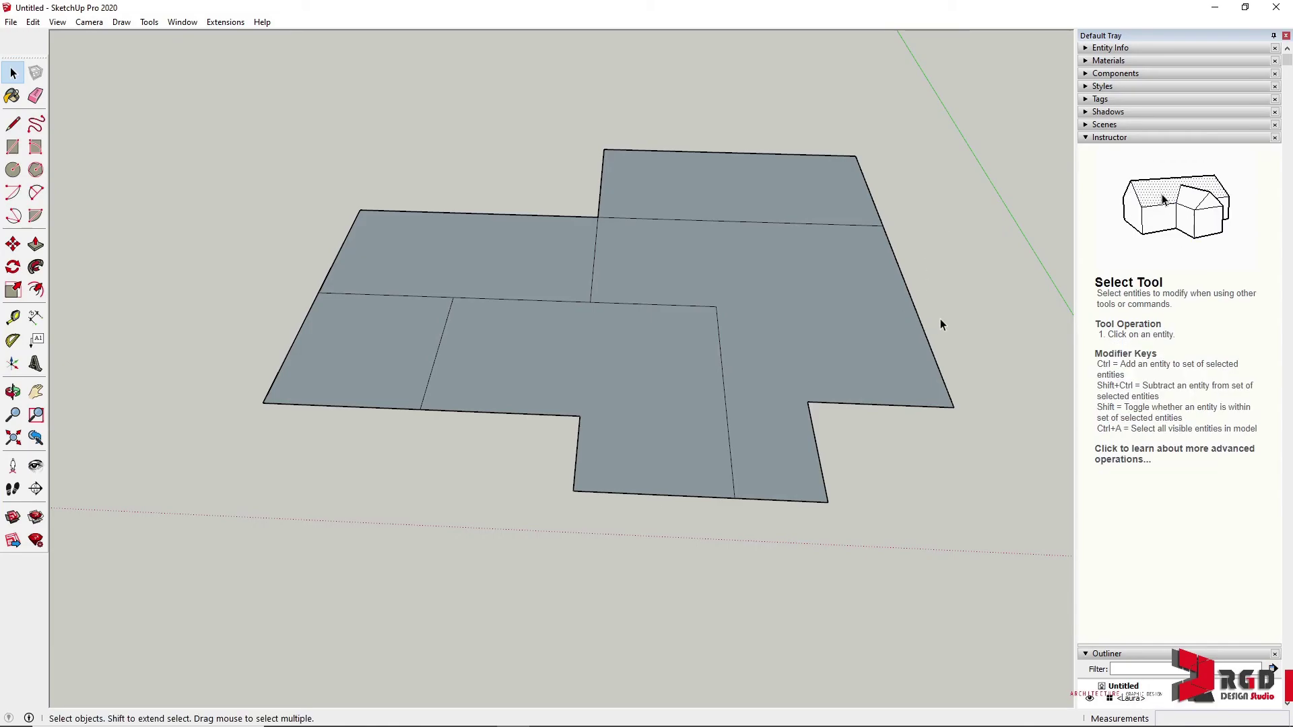
- Draw a 5000 mm line from the origin along the red axis
middle_drag(914, 347, 753, 497)
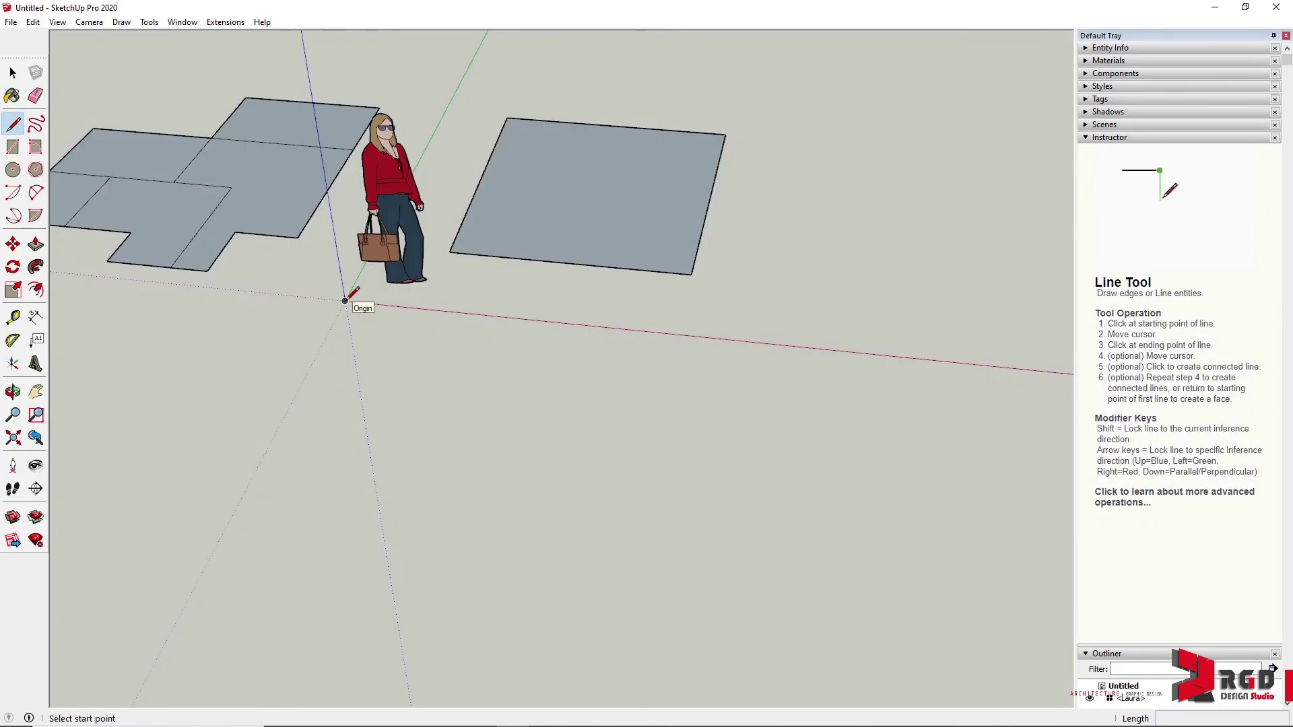
click(345, 300)
text(5000)
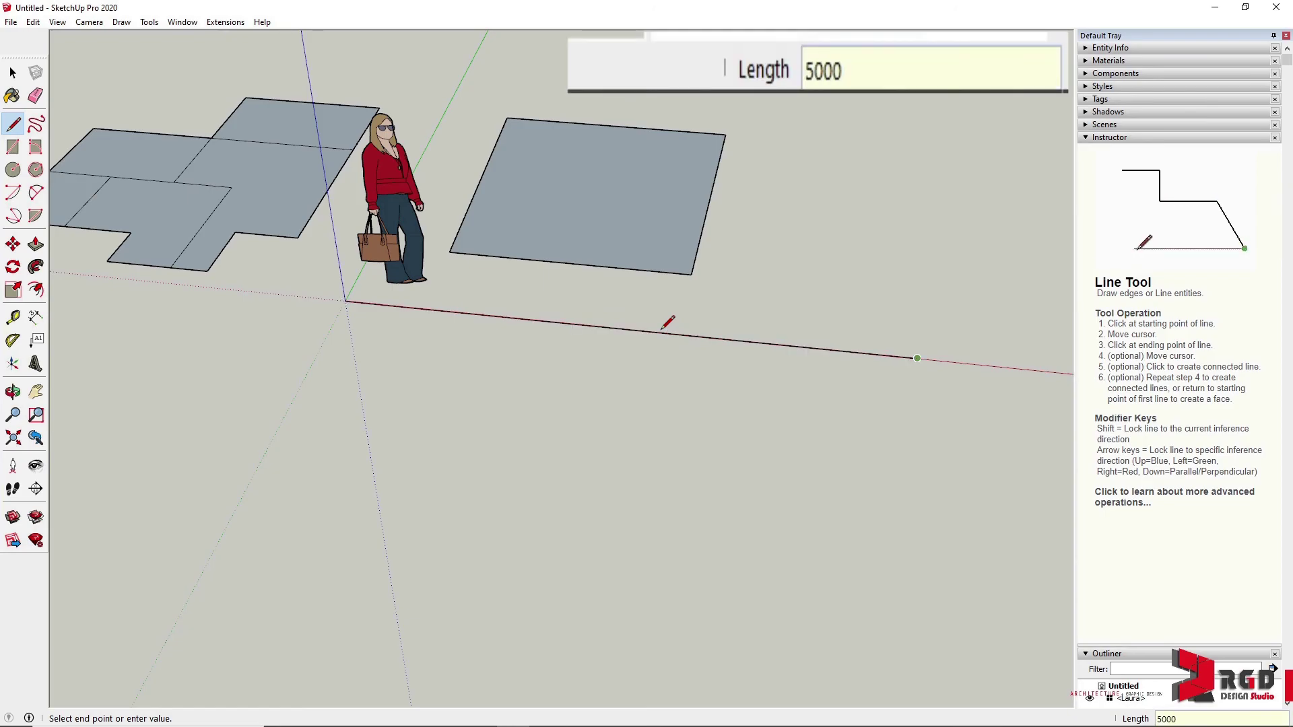
key(Return)
- Draw a 2000 mm line forward from the end of the 5000 mm line, parallel to the green axis
scroll(912, 375, down, 2)
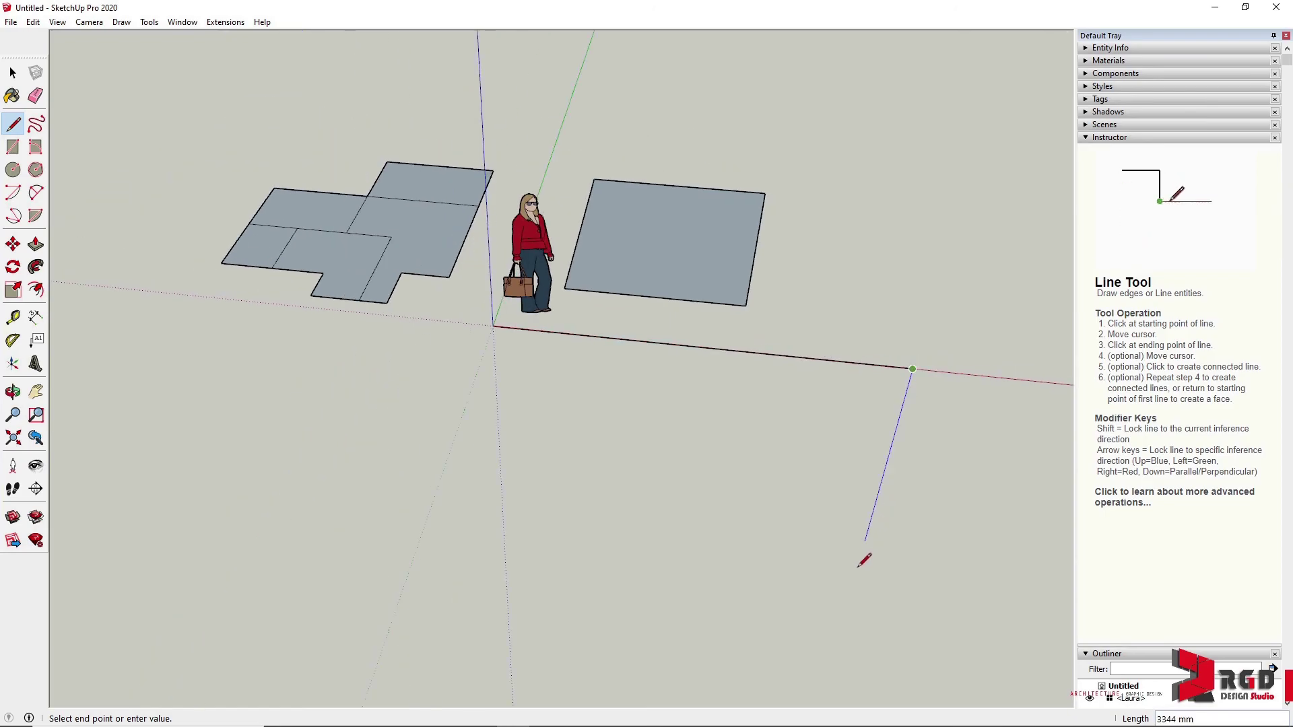
scroll(867, 559, up, 2)
text(2000)
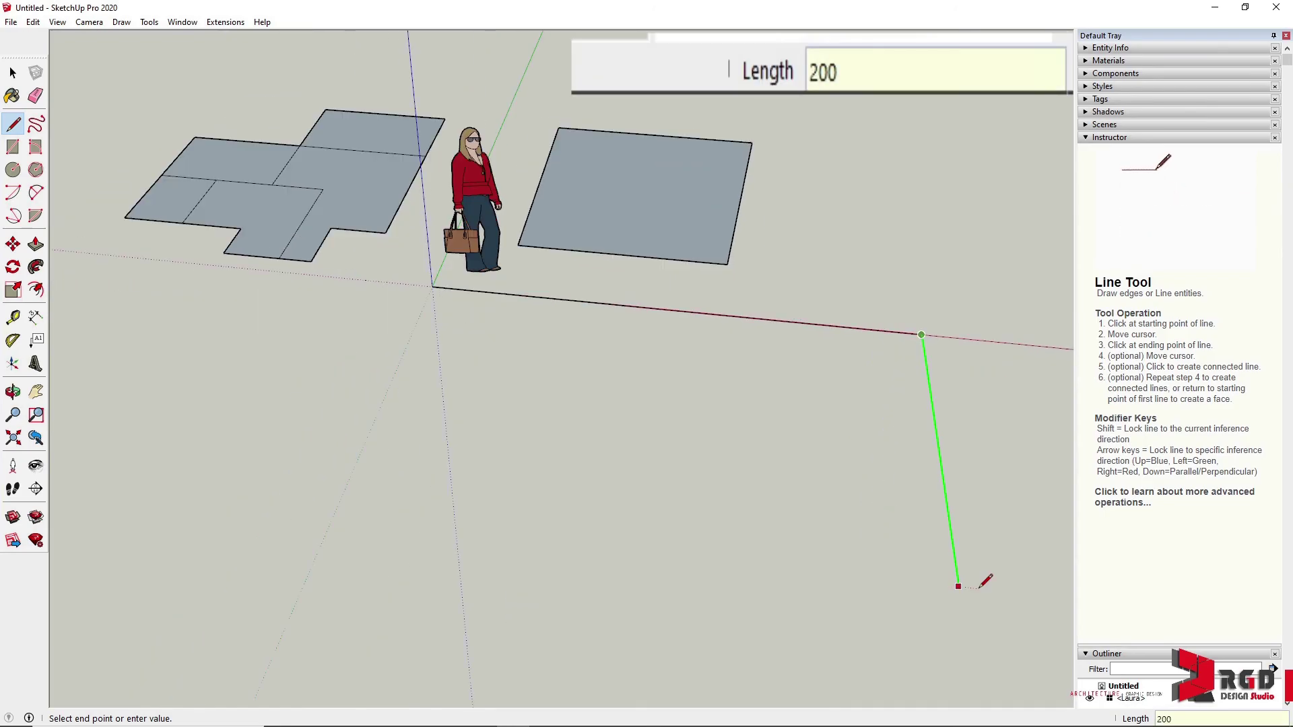
key(Return)
- Continue the outline with a 2000 mm line back parallel to the red axis and a 2000 mm line forward parallel to the green axis
text(200)
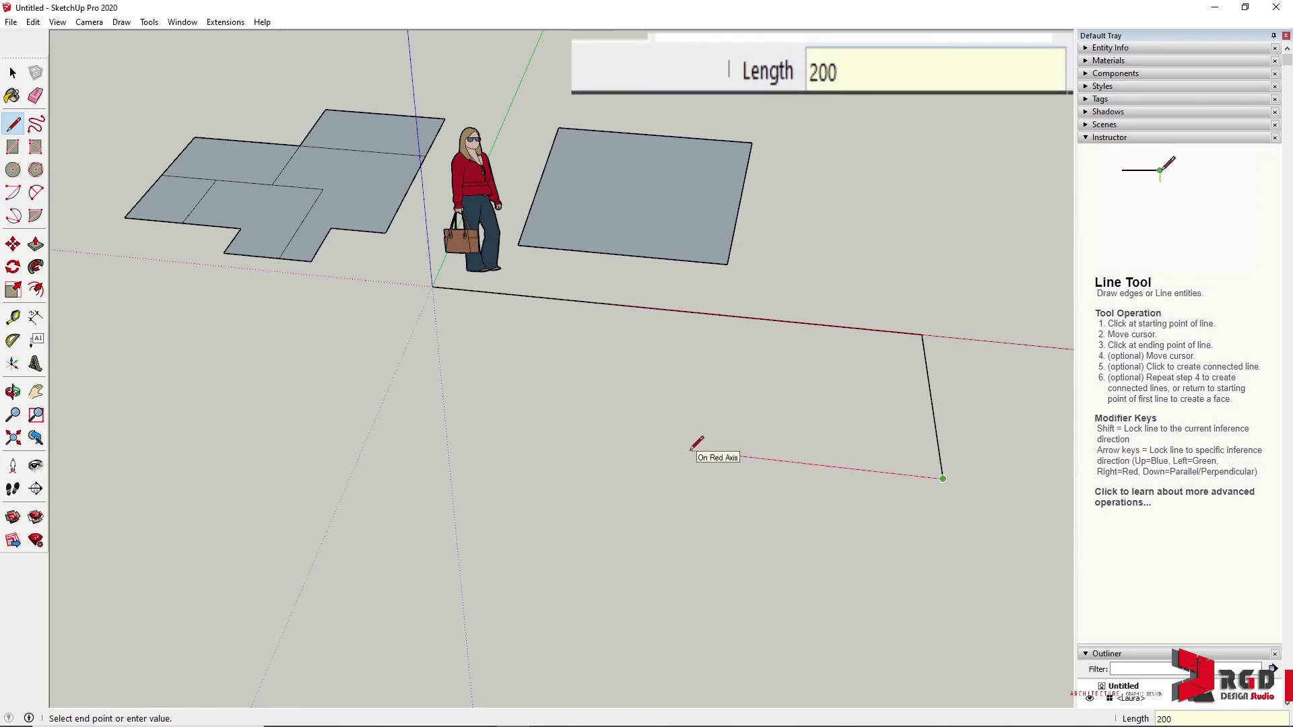
text(0)
key(Return)
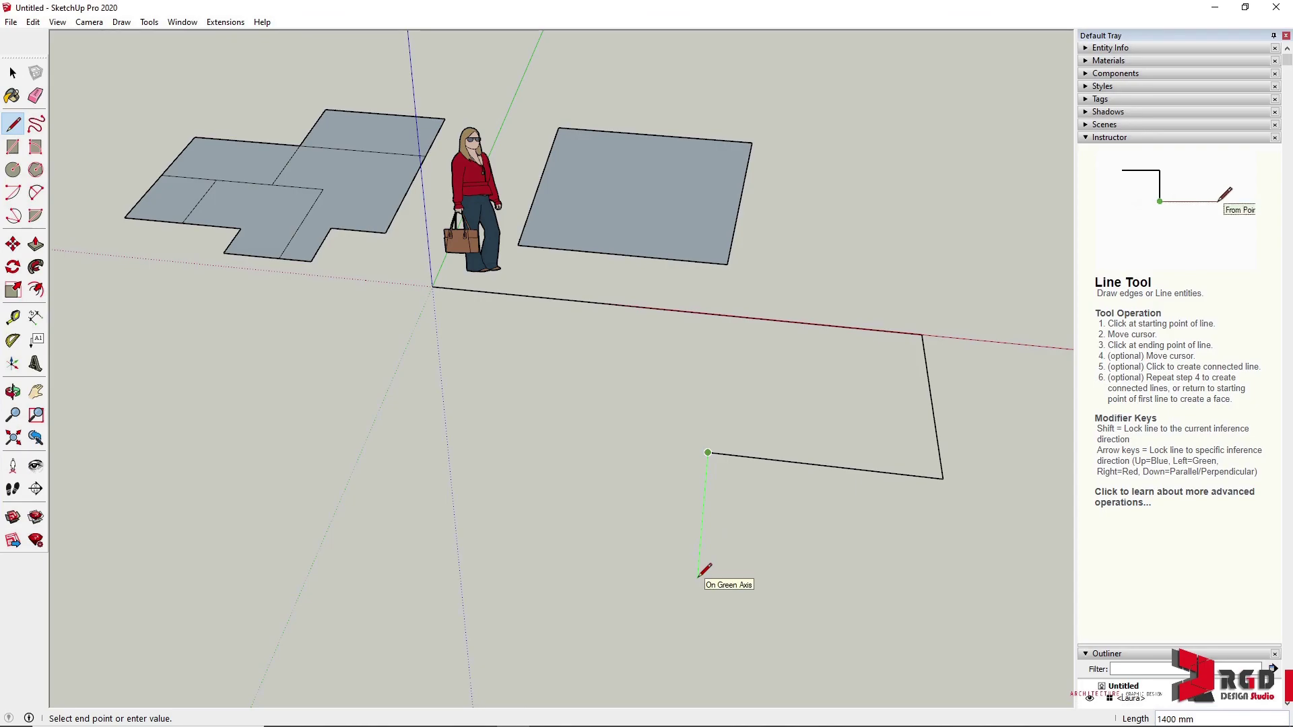
text(200)
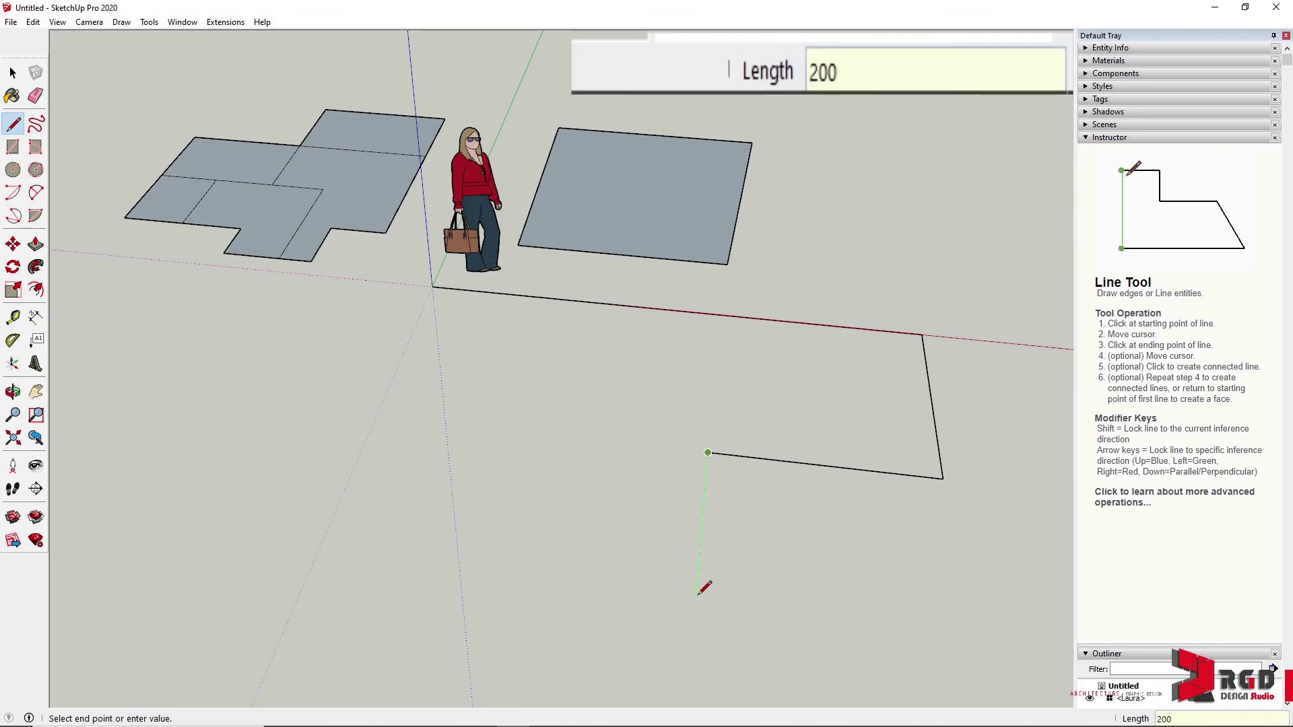
text(0)
key(Return)
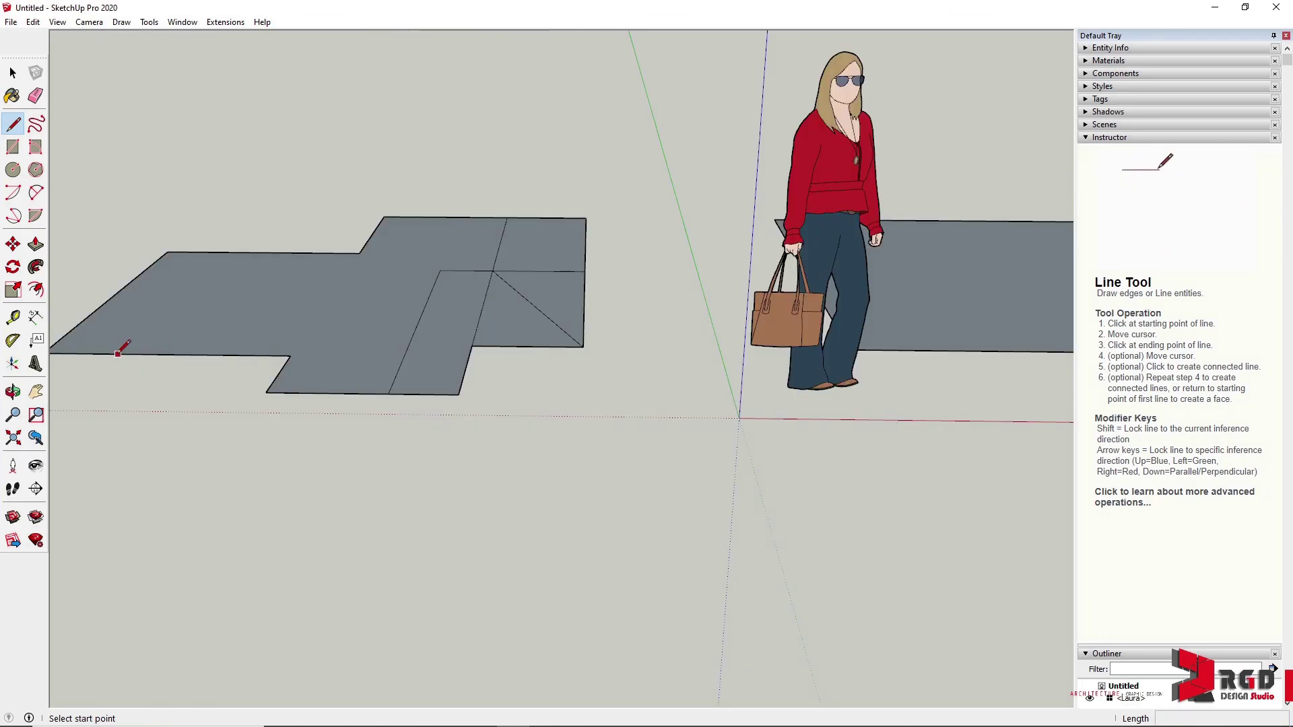
- Draw a line about 584 mm long over the left shape's longer front edge to split it, and select that segment
click(111, 354)
key(Escape)
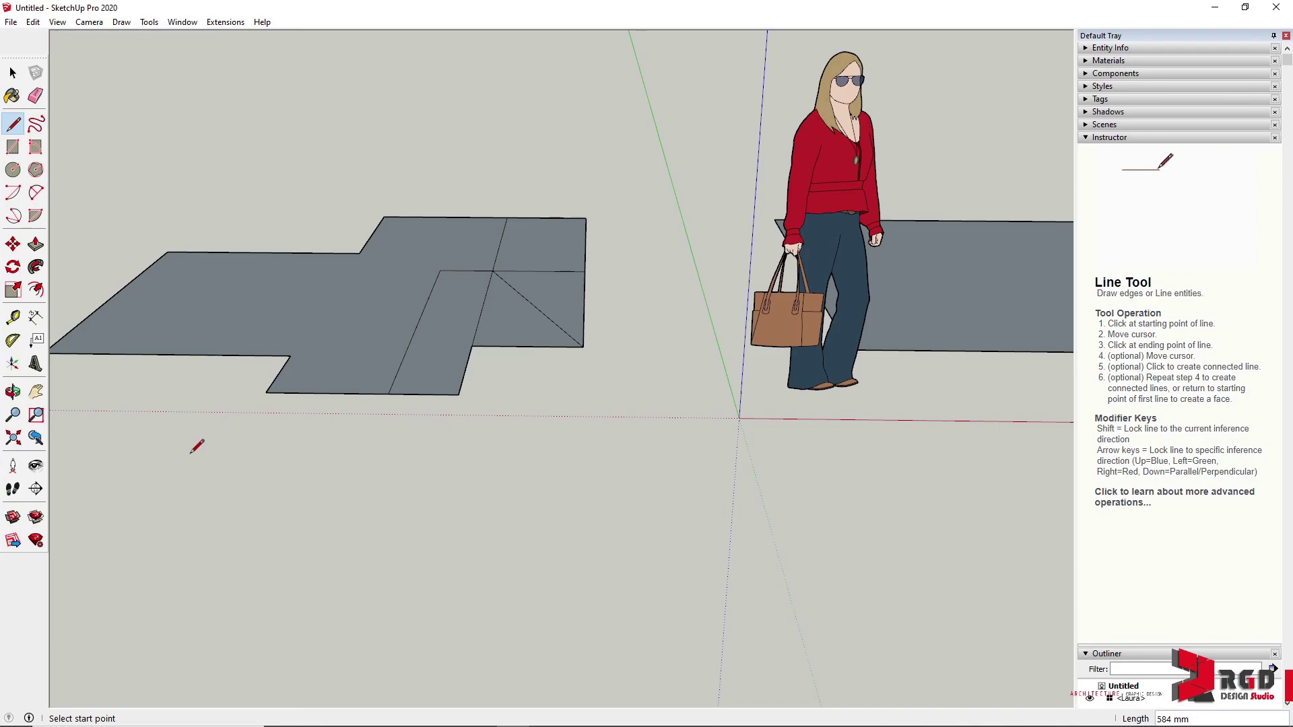
key(space)
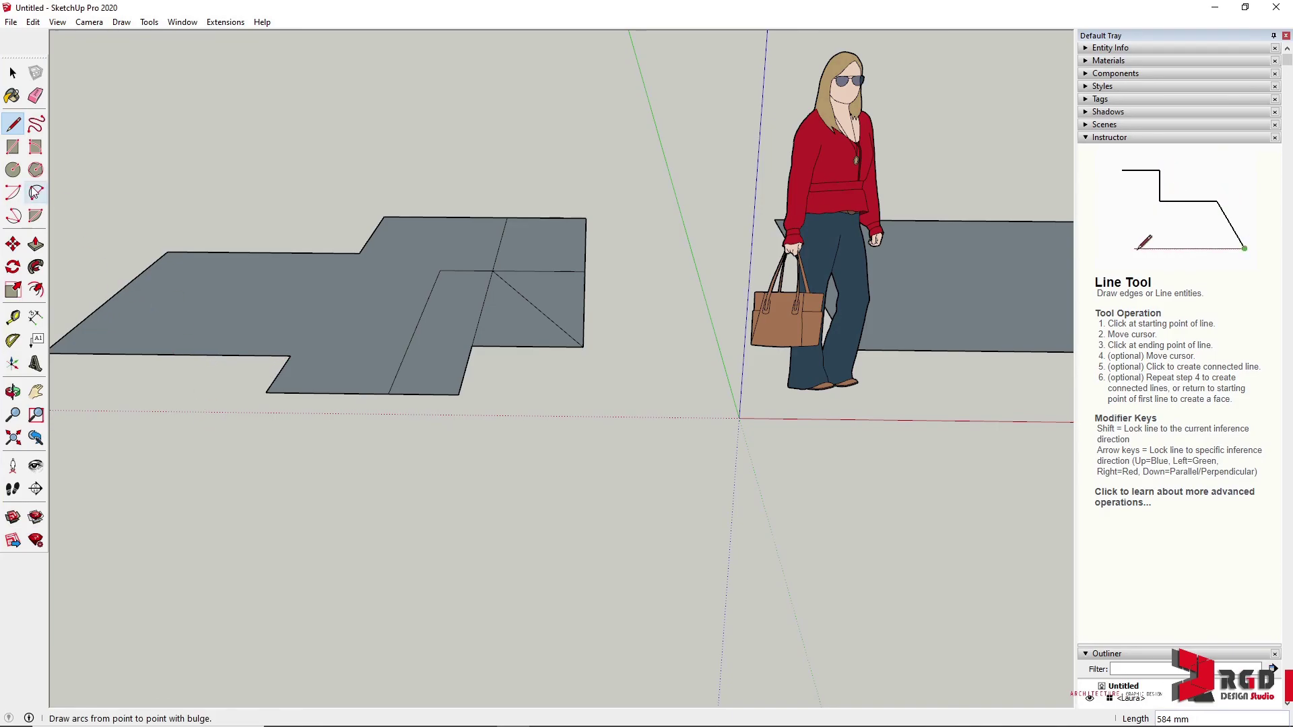
click(165, 355)
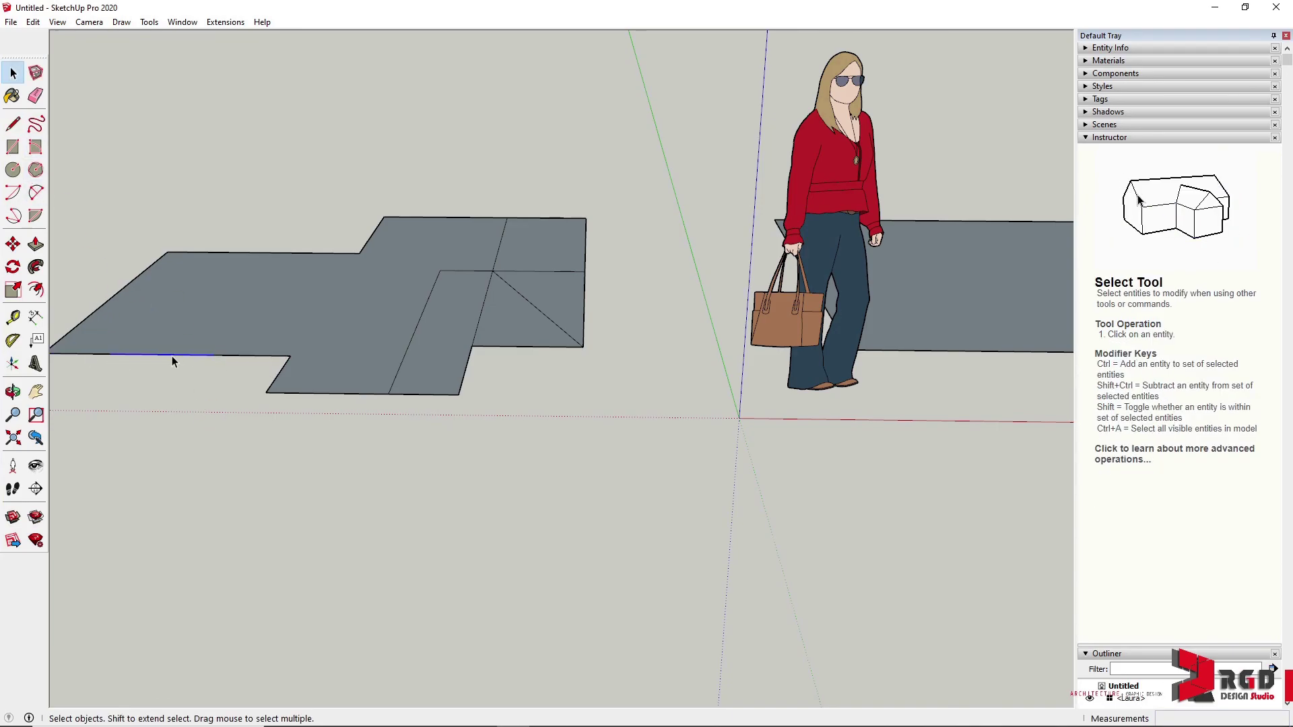